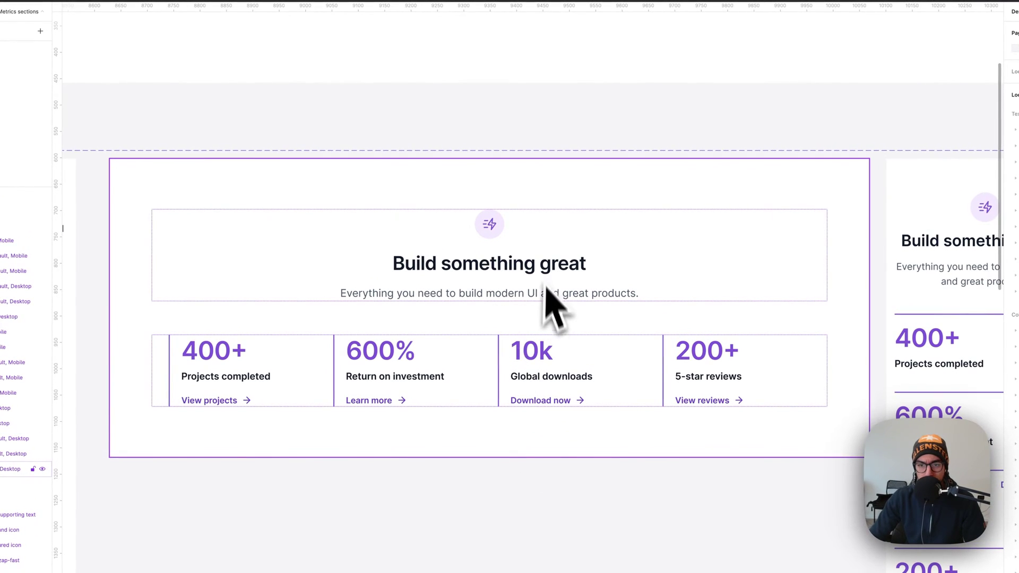
Switch to the Bricks editor and add a section with a container to the empty canvas.
{"action": "key", "text": "super+Tab"}
{"action": "left_click", "coordinate": [450, 289]}
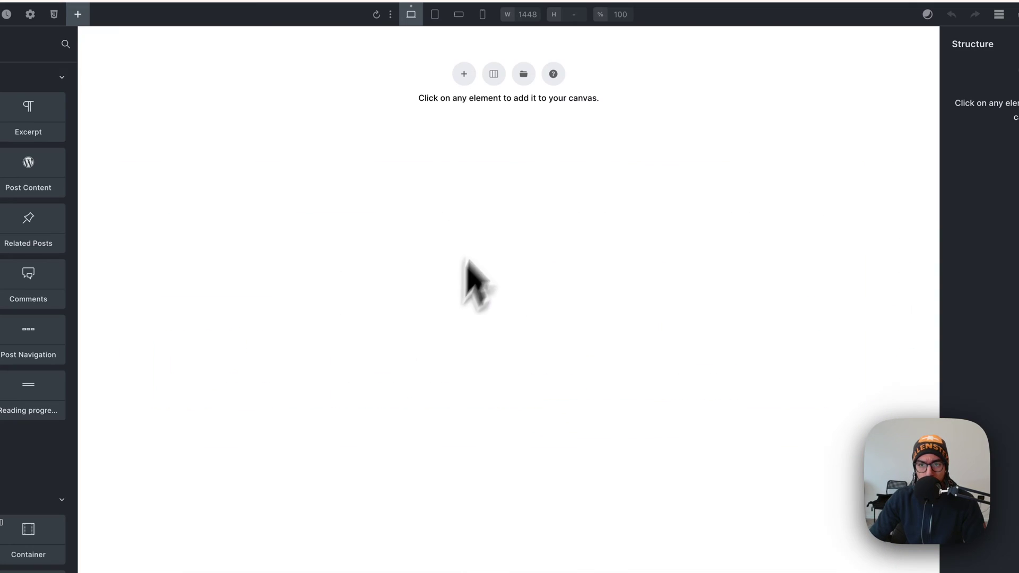
{"action": "left_click", "coordinate": [464, 73]}
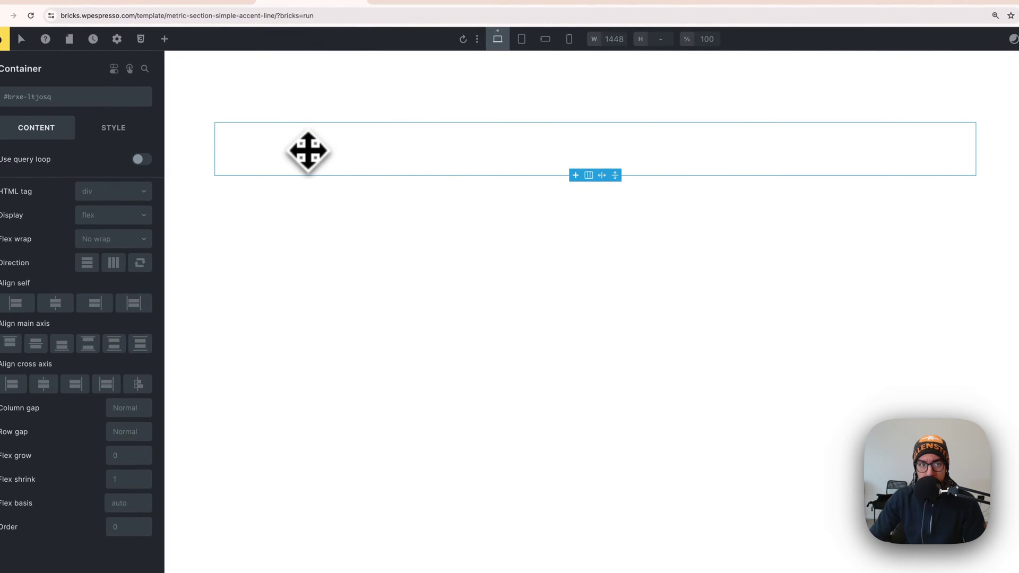
Add a Div element inside the container.
{"action": "left_click", "coordinate": [165, 39]}
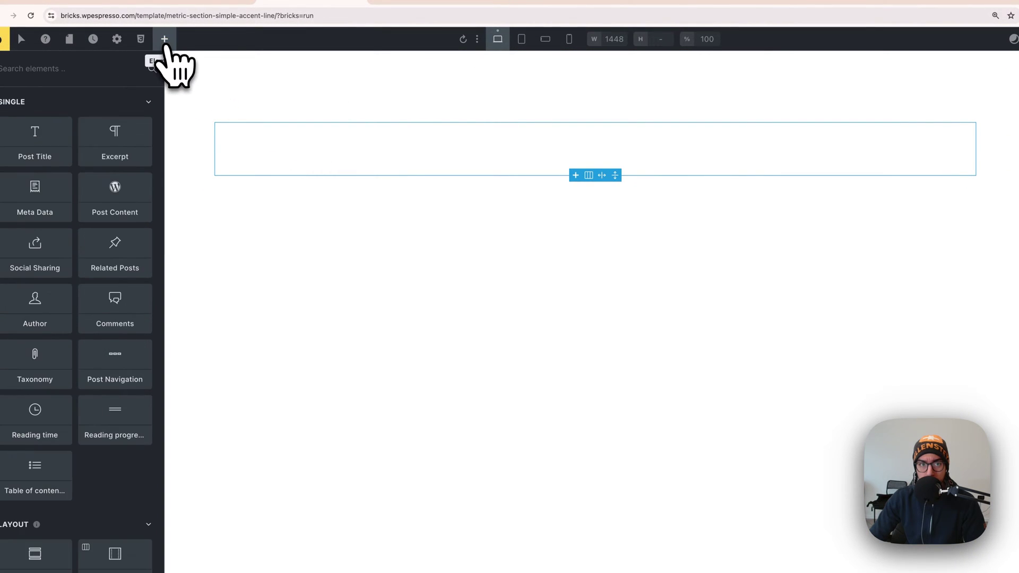
{"action": "scroll", "coordinate": [118, 318], "scroll_direction": "down", "scroll_amount": 4}
{"action": "left_click", "coordinate": [123, 414]}
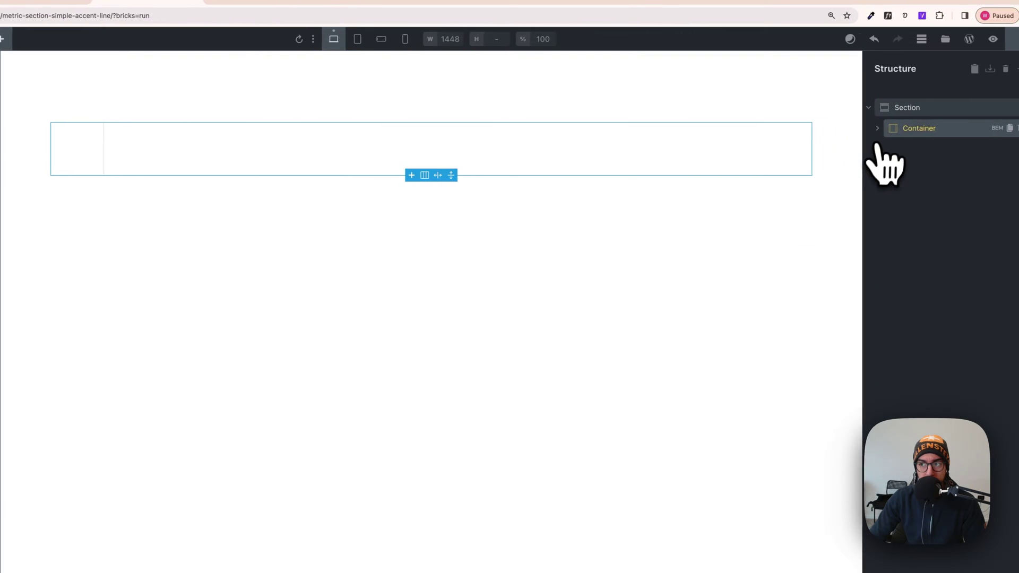
Nest a second Div inside the first Div and rename it "icon wrapper".
{"action": "left_click", "coordinate": [925, 153]}
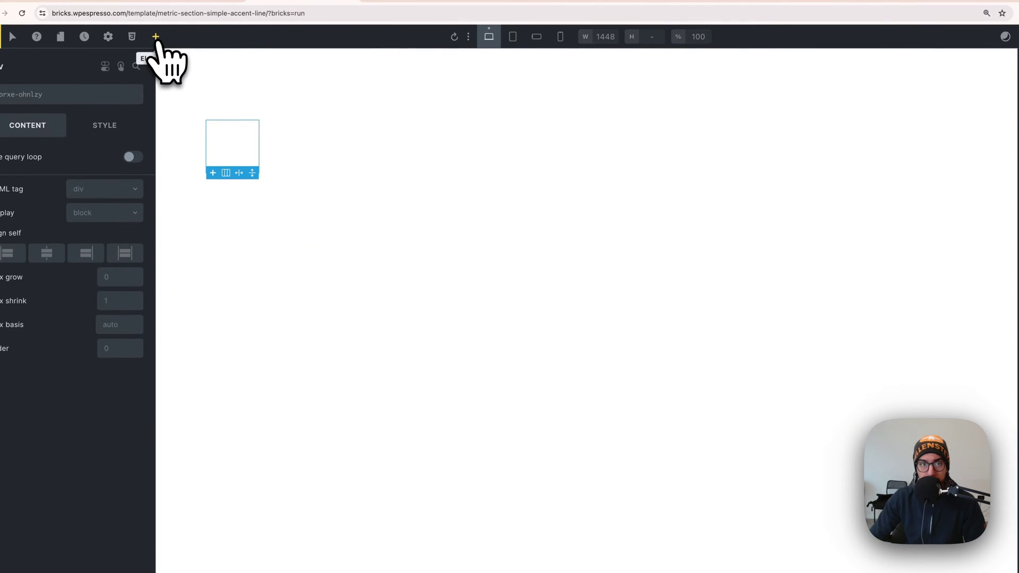
{"action": "left_click", "coordinate": [156, 38]}
{"action": "scroll", "coordinate": [128, 265], "scroll_direction": "down", "scroll_amount": 4}
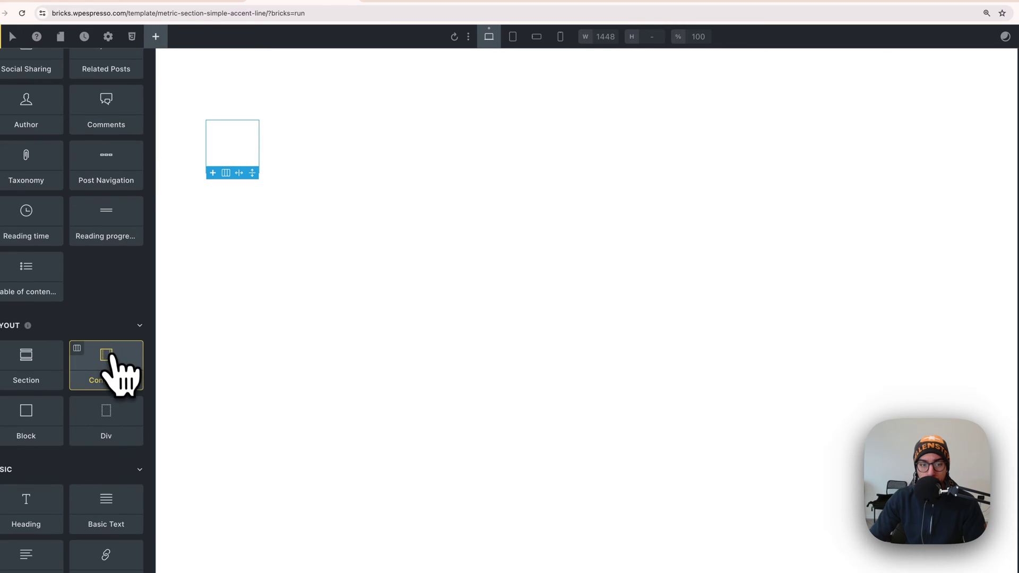
{"action": "left_click", "coordinate": [115, 421]}
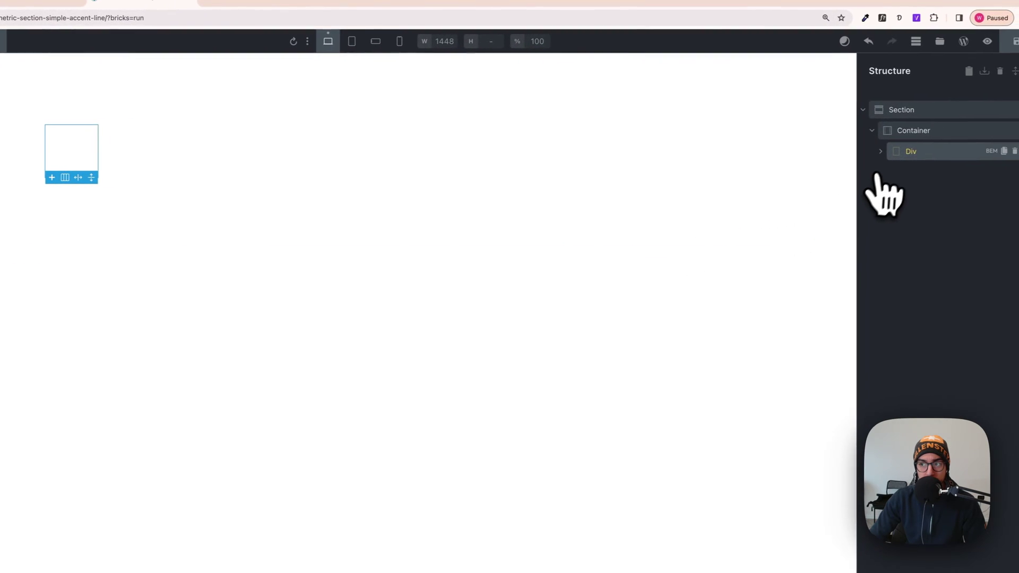
{"action": "left_click", "coordinate": [876, 152]}
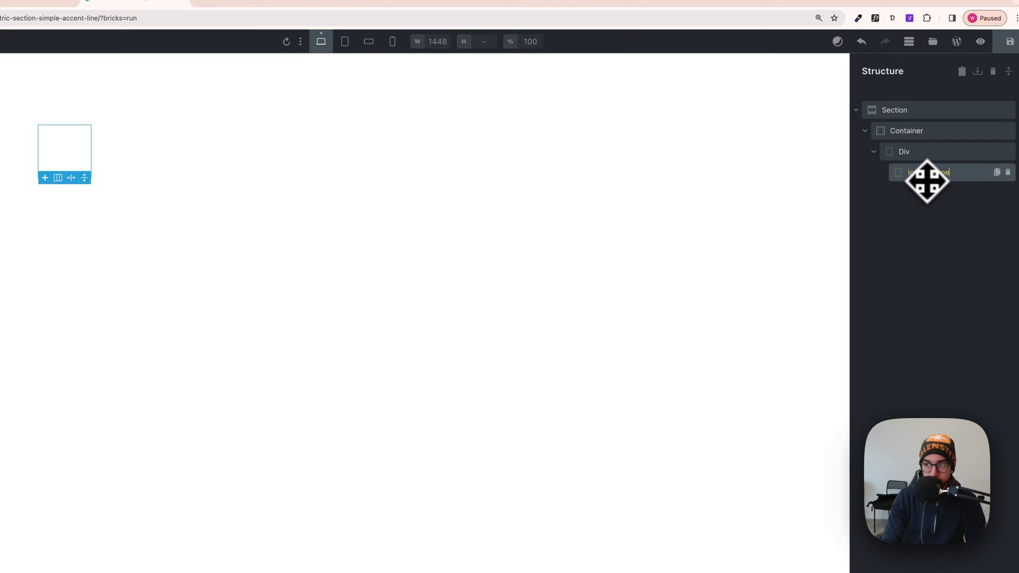
{"action": "left_click", "coordinate": [933, 193]}
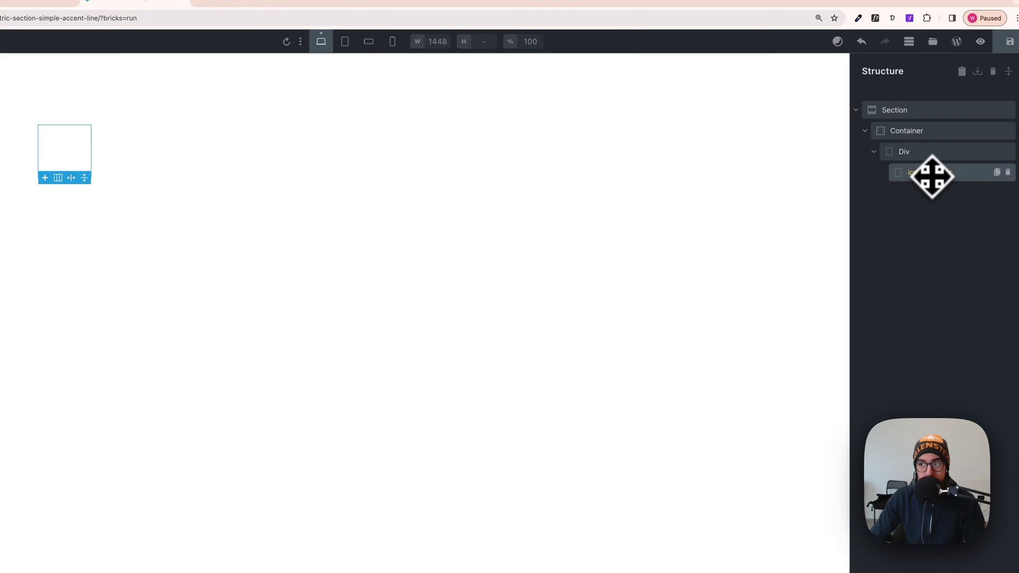
Find the Icon element and add it inside the icon wrapper.
{"action": "left_click", "coordinate": [176, 65]}
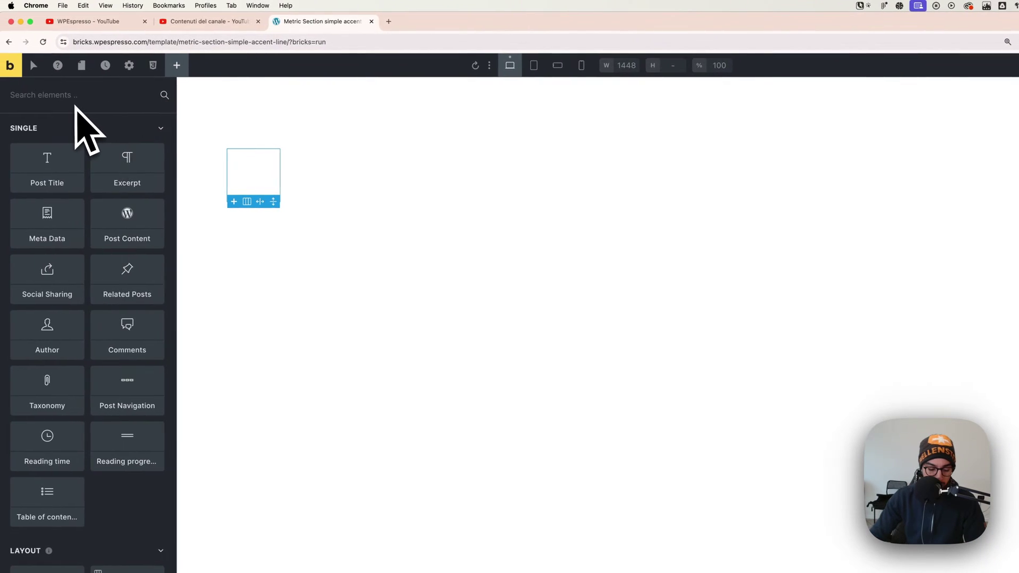
{"action": "type", "text": "icon"}
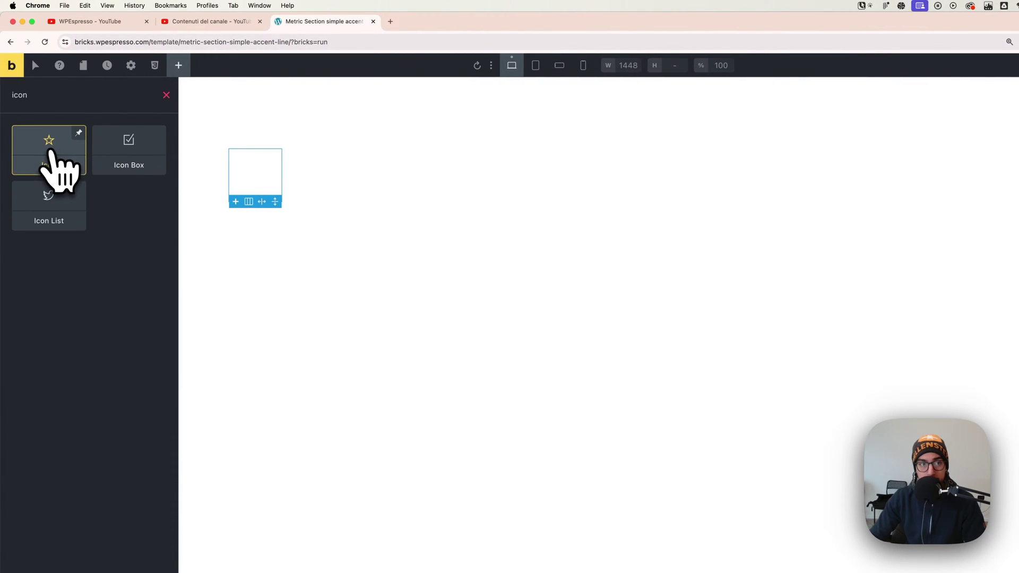
{"action": "left_click", "coordinate": [52, 151]}
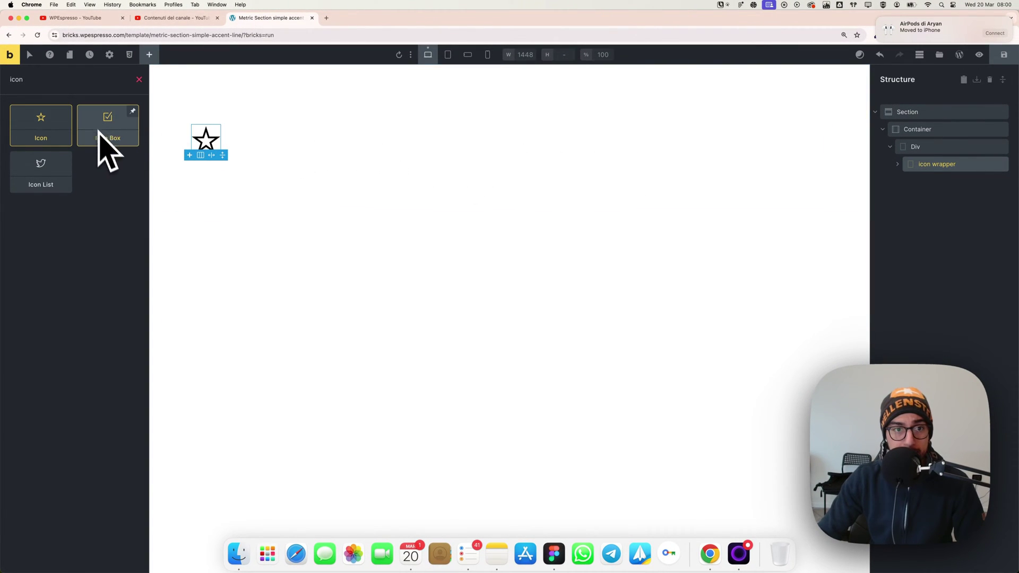
Change the icon to the first WordPress logo from Fontawesome - Brands and set its size to 1.5em.
{"action": "left_click", "coordinate": [206, 140]}
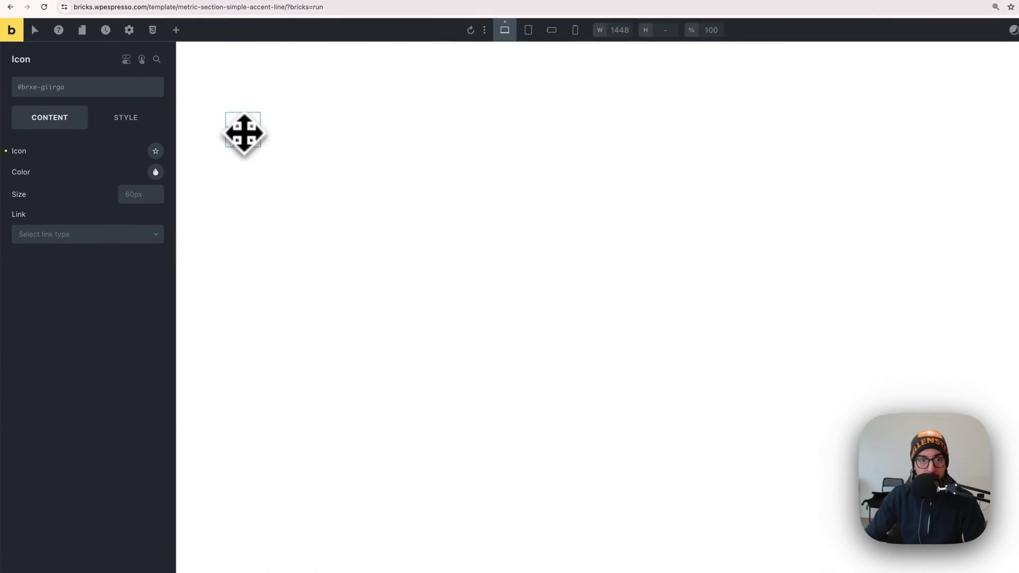
{"action": "left_click", "coordinate": [155, 151]}
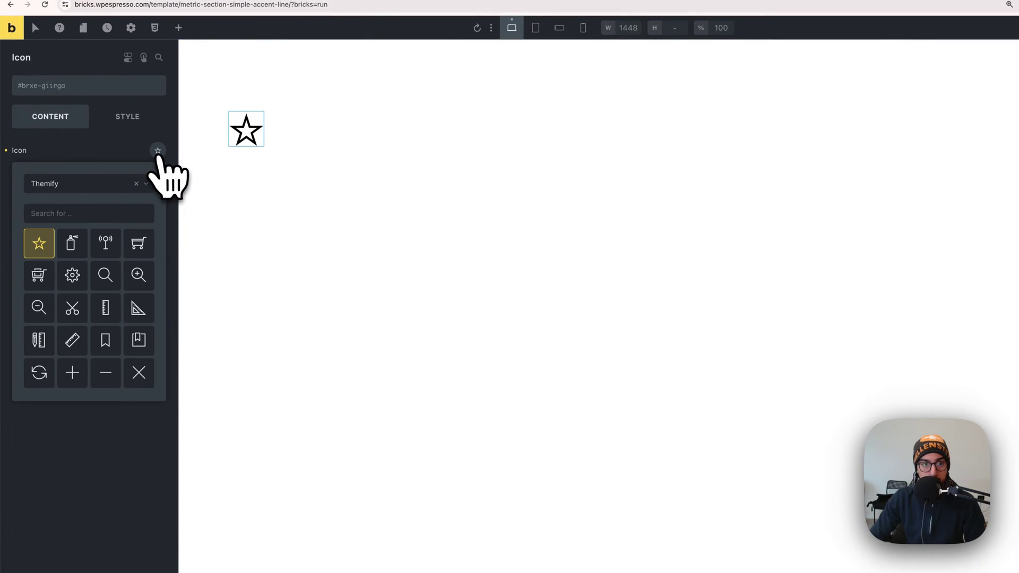
{"action": "left_click", "coordinate": [97, 186]}
{"action": "left_click", "coordinate": [88, 201]}
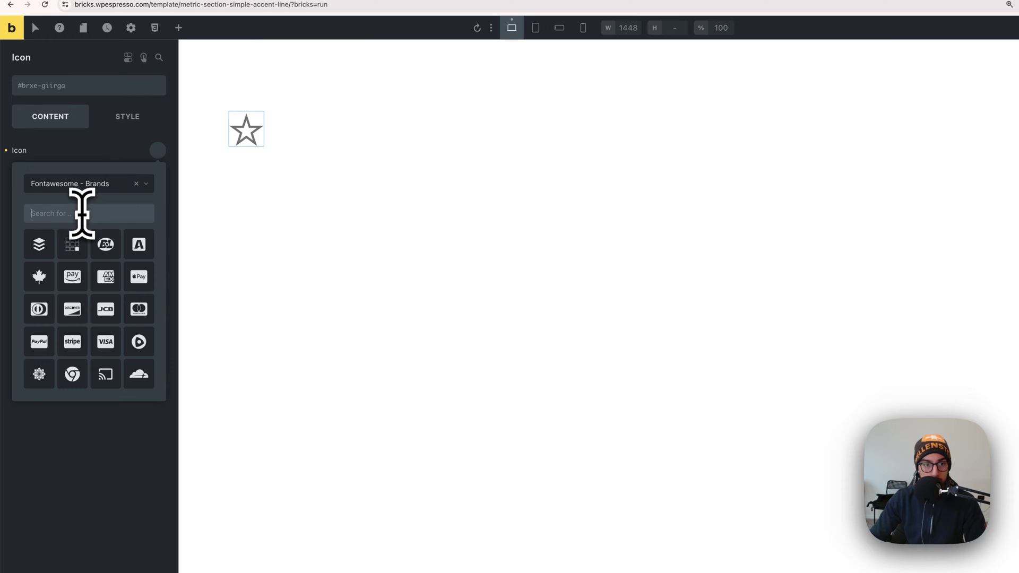
{"action": "type", "text": "word"}
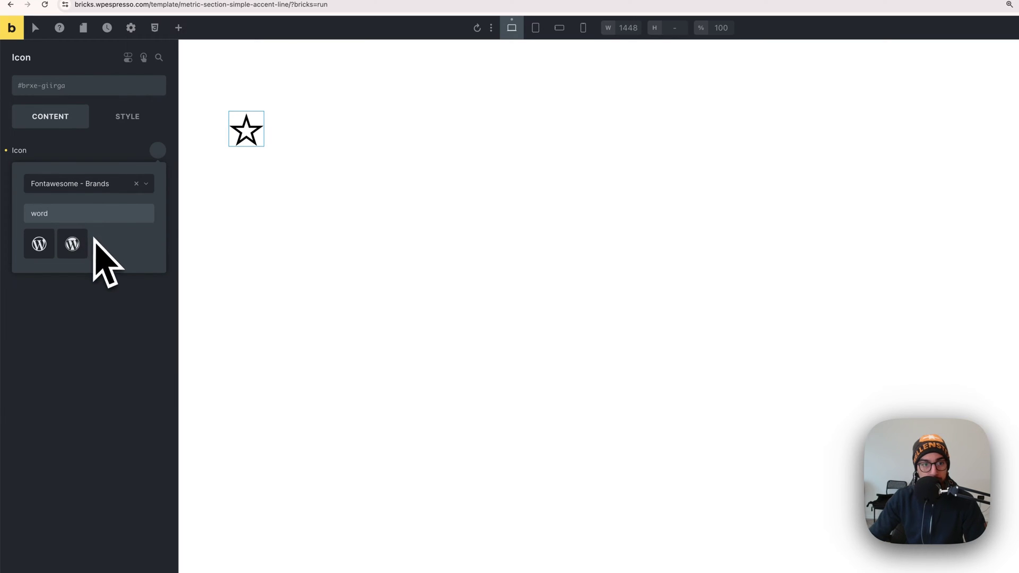
{"action": "left_click", "coordinate": [47, 247]}
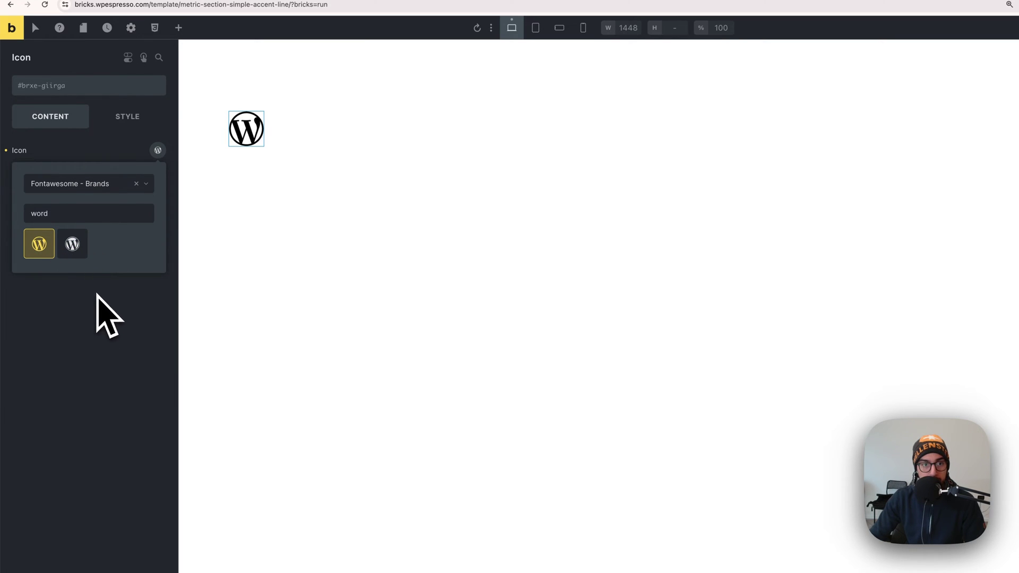
{"action": "left_click", "coordinate": [99, 292]}
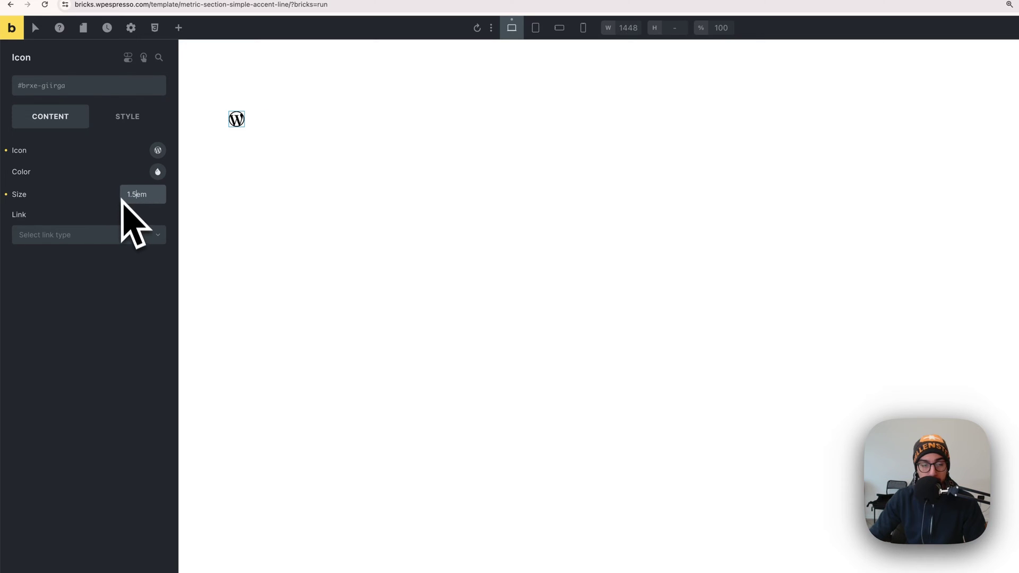
Colour the WordPress icon with the Automatic.css "action" colour.
{"action": "right_click", "coordinate": [159, 176]}
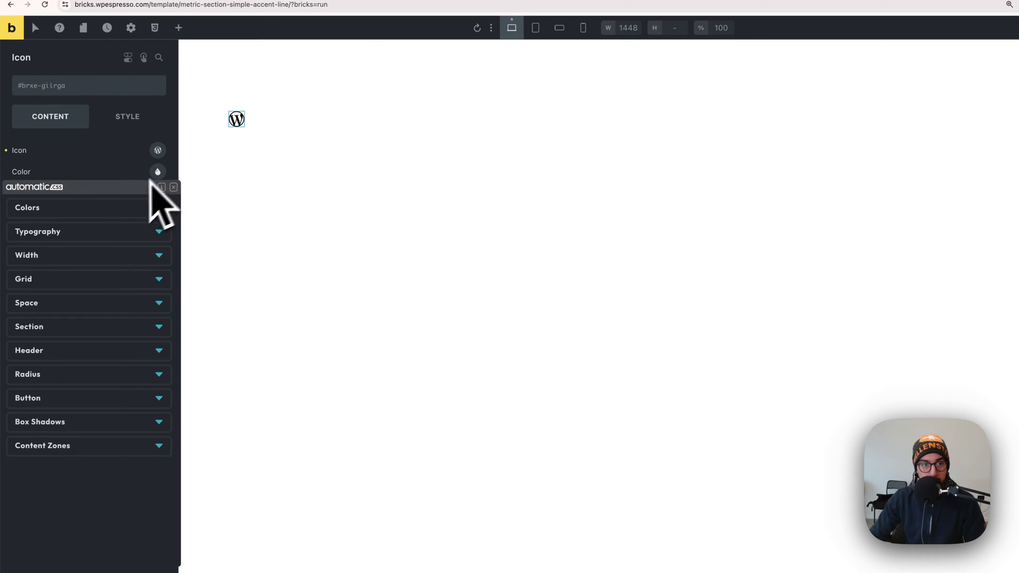
{"action": "left_click", "coordinate": [124, 208]}
{"action": "left_click", "coordinate": [79, 353]}
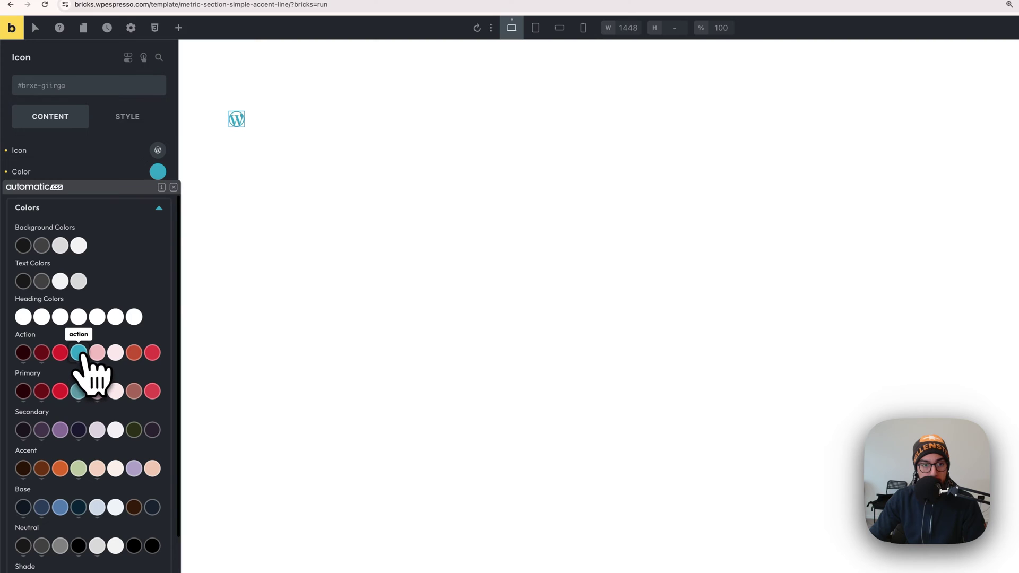
{"action": "left_click", "coordinate": [81, 354]}
{"action": "left_click", "coordinate": [122, 174]}
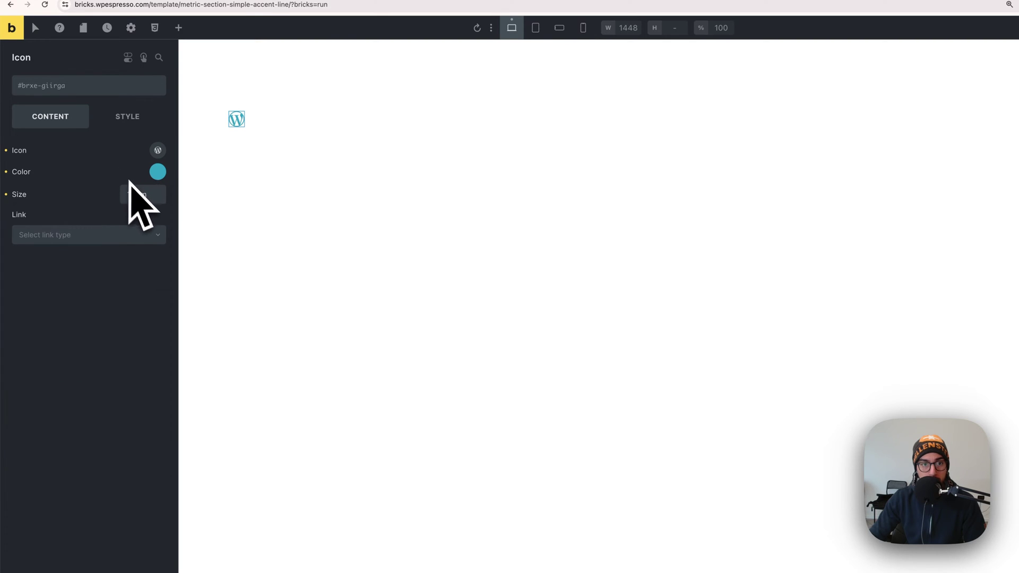
{"action": "left_click", "coordinate": [75, 236]}
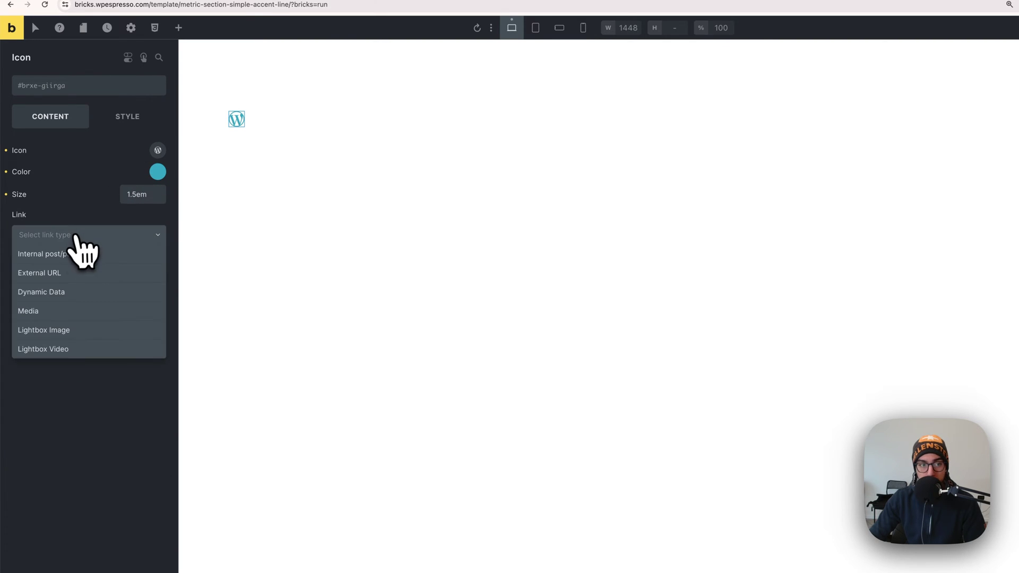
{"action": "left_click", "coordinate": [84, 231]}
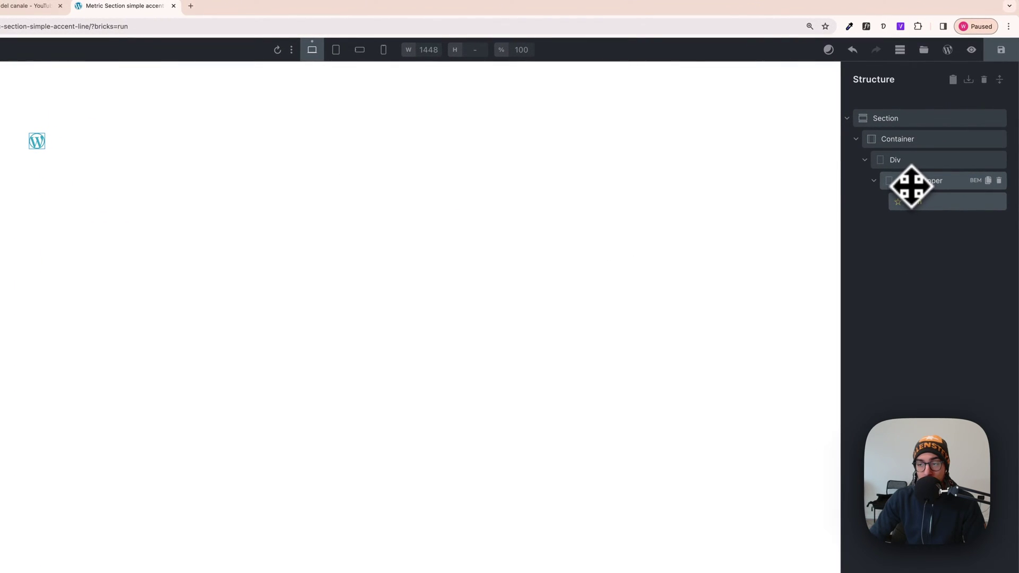
Give the icon wrapper 0.5em linked padding on all sides and a width and height of 3em.
{"action": "left_click", "coordinate": [912, 183]}
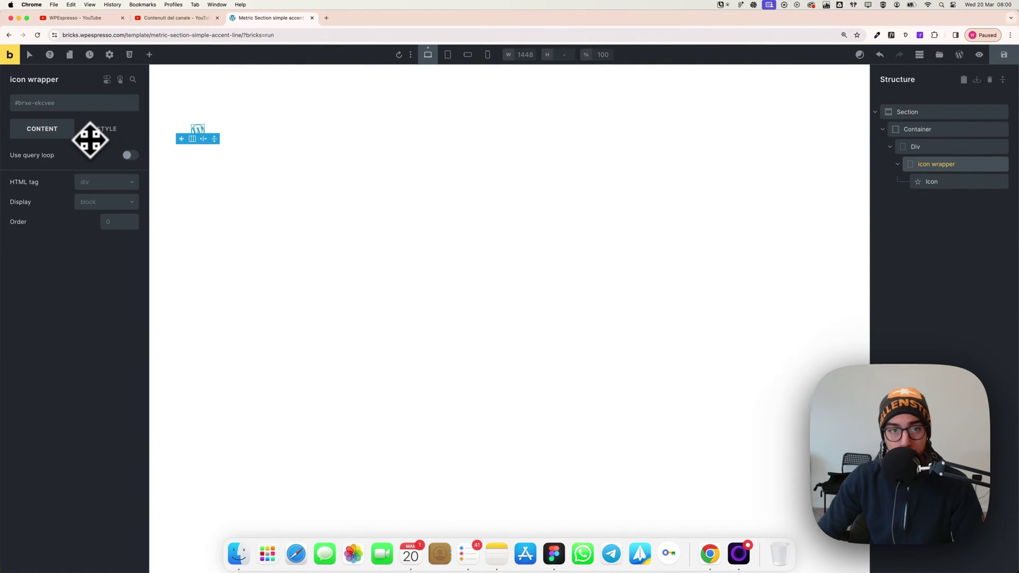
{"action": "left_click", "coordinate": [101, 133]}
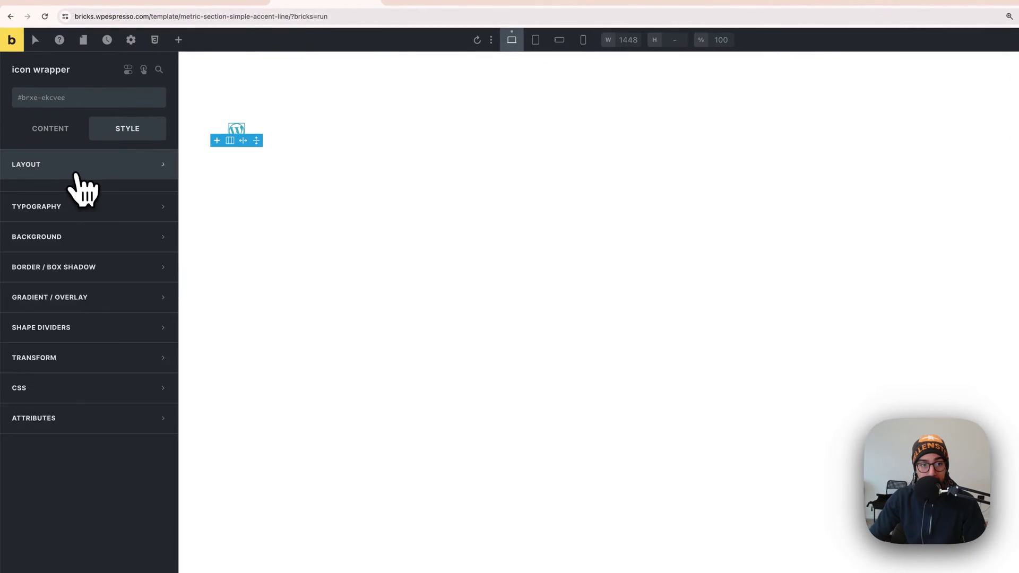
{"action": "left_click", "coordinate": [62, 160]}
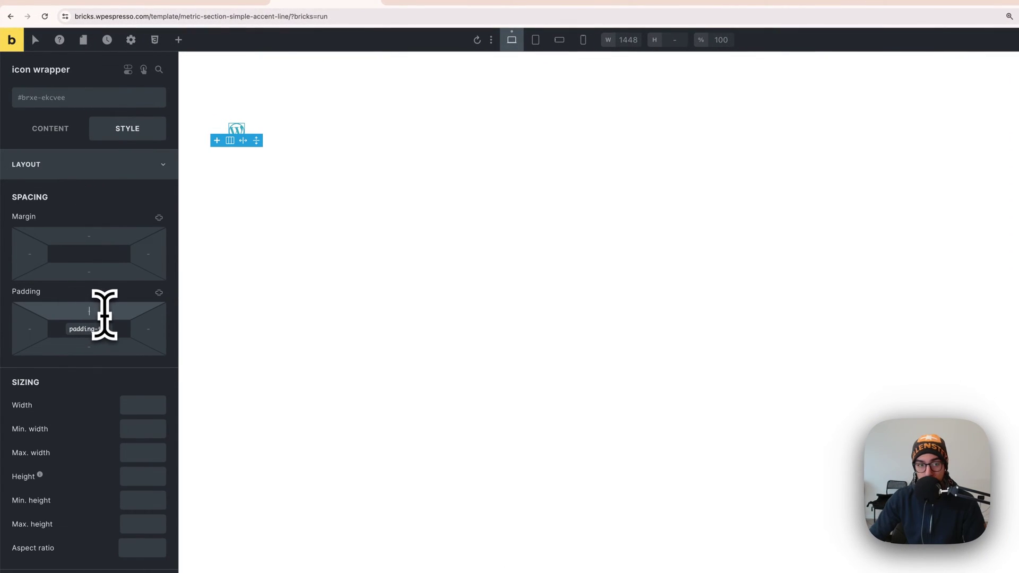
{"action": "key", "text": "BackSpace"}
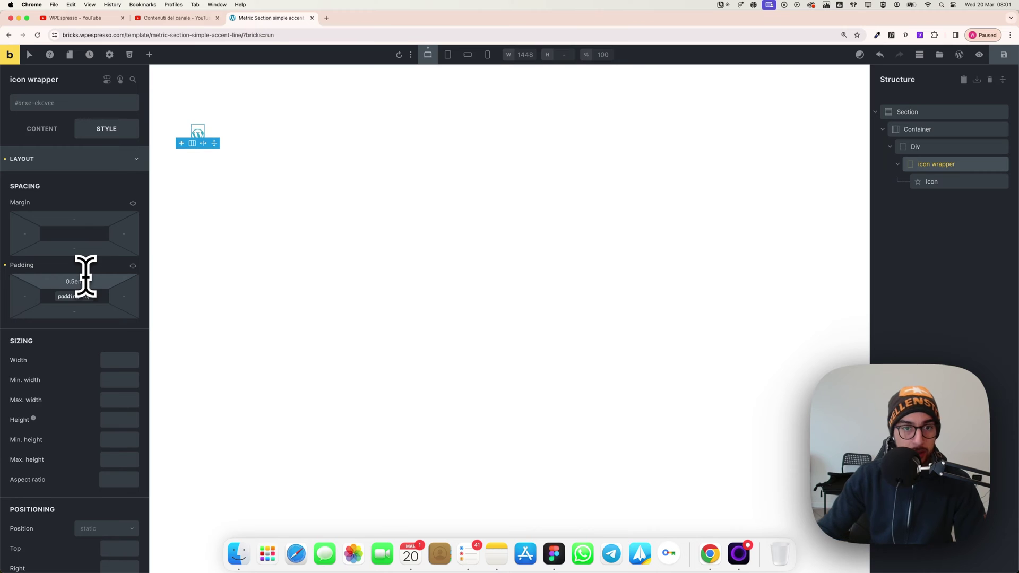
{"action": "left_click", "coordinate": [133, 266]}
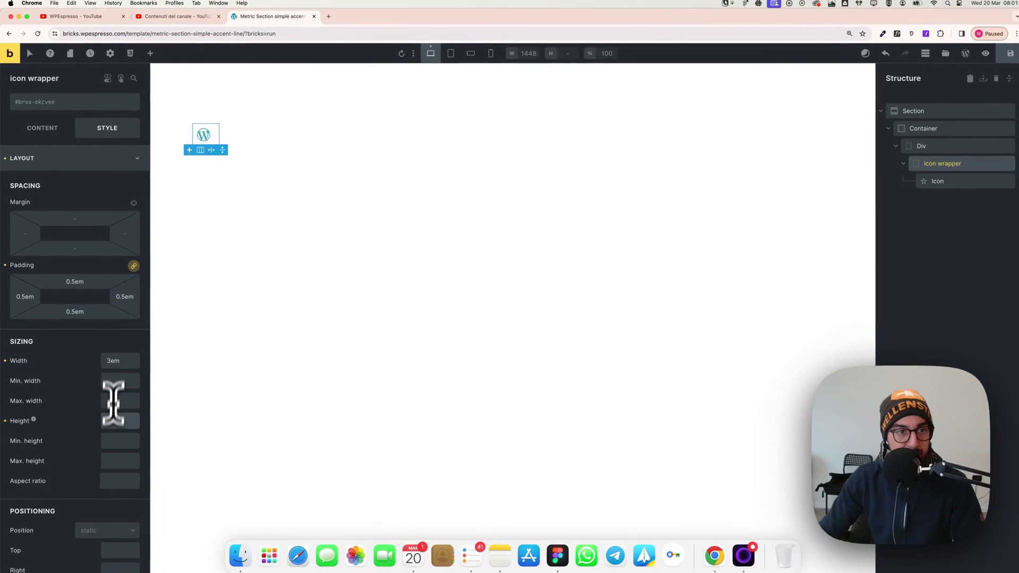
{"action": "left_click", "coordinate": [114, 419]}
{"action": "type", "text": "3em"}
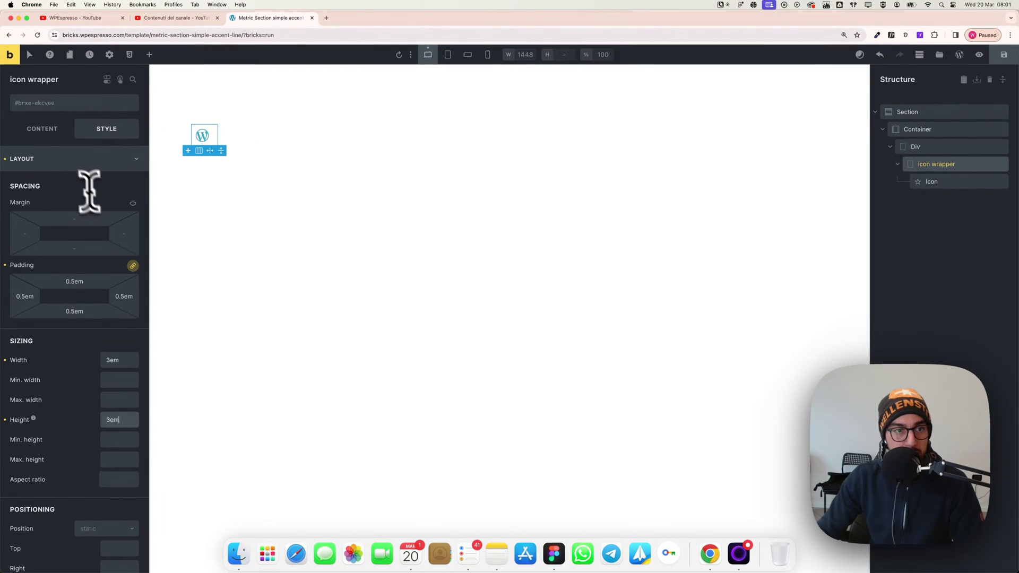
Set the icon wrapper's display to flex and centre its self, main-axis and cross-axis alignment.
{"action": "left_click", "coordinate": [50, 136]}
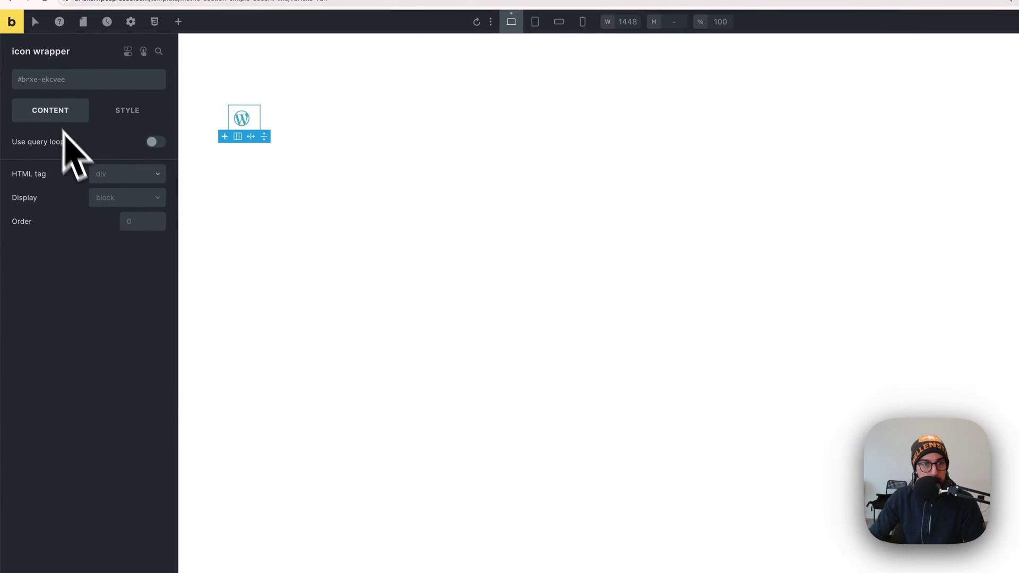
{"action": "left_click", "coordinate": [128, 203]}
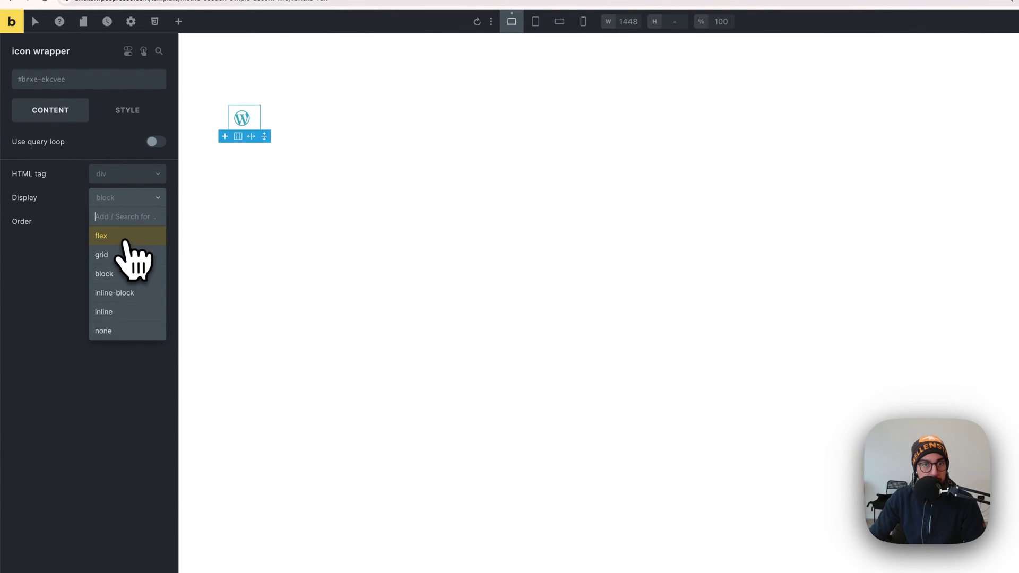
{"action": "left_click", "coordinate": [126, 239]}
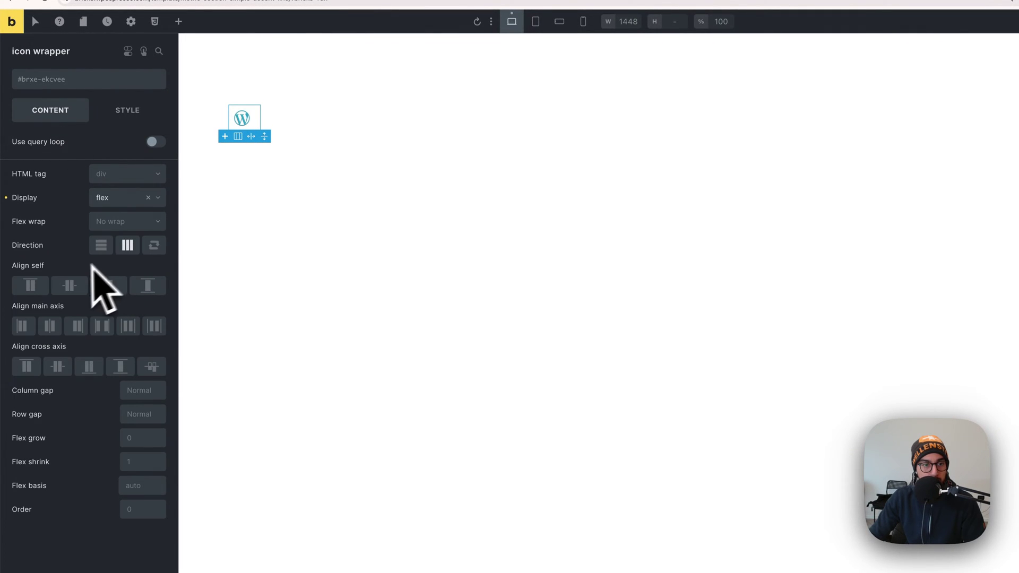
{"action": "left_click", "coordinate": [69, 286]}
{"action": "left_click", "coordinate": [49, 326]}
{"action": "left_click", "coordinate": [58, 366]}
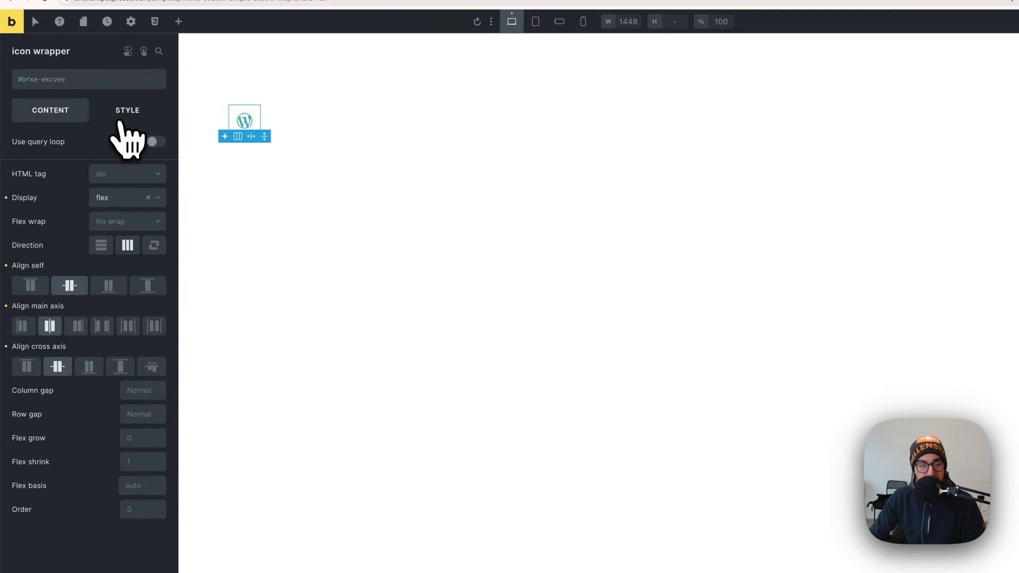
Give the icon wrapper the Automatic.css "circle" border radius, linked across all four corners.
{"action": "left_click", "coordinate": [123, 122]}
{"action": "left_click", "coordinate": [100, 144]}
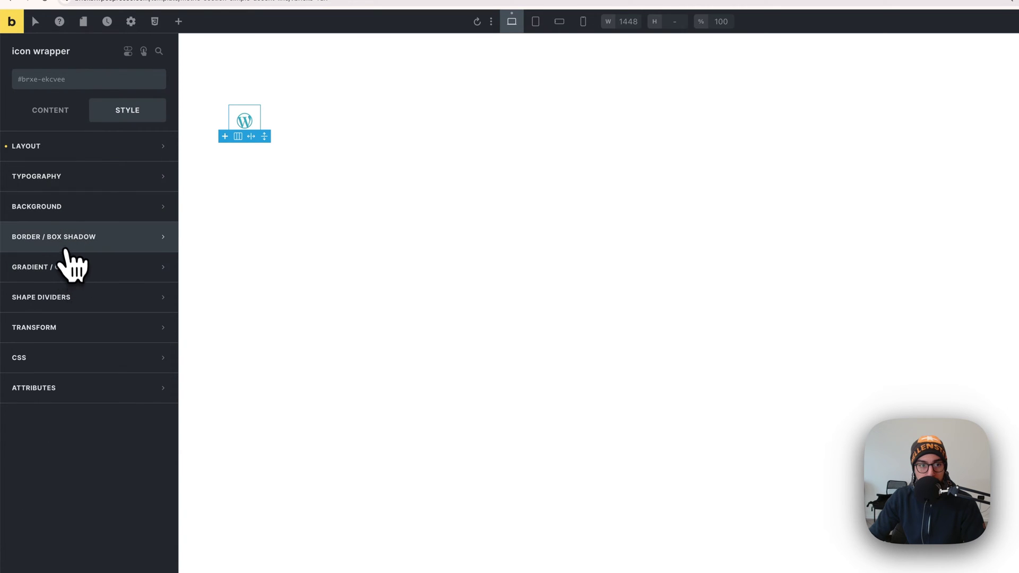
{"action": "left_click", "coordinate": [64, 240]}
{"action": "left_click", "coordinate": [157, 266]}
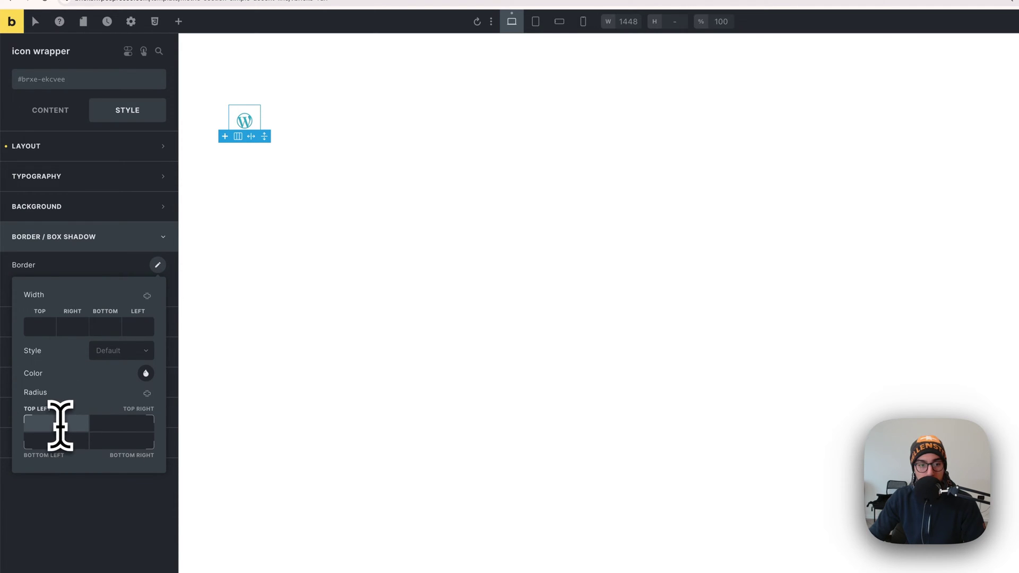
{"action": "right_click", "coordinate": [60, 425]}
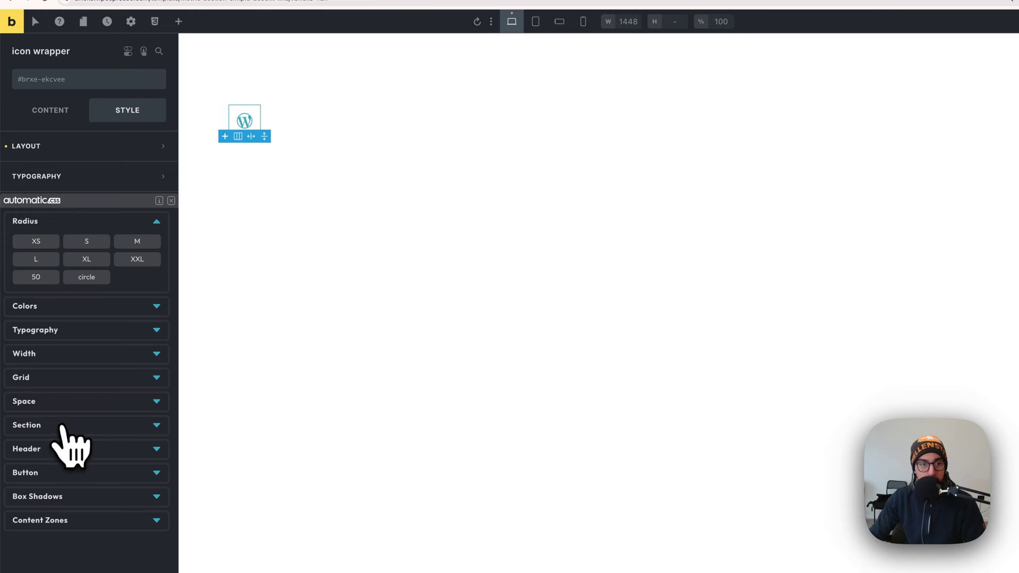
{"action": "left_click", "coordinate": [95, 281]}
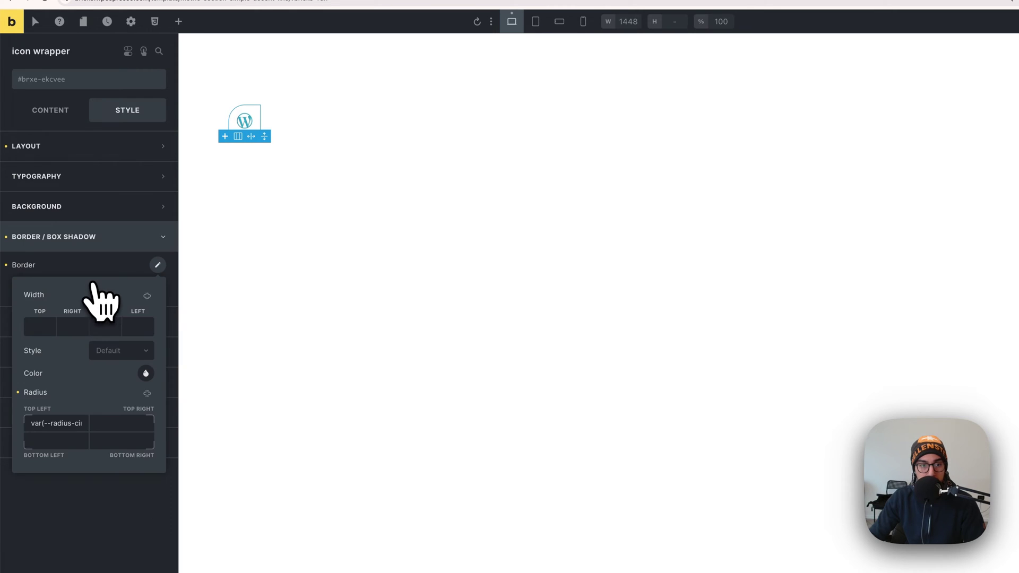
{"action": "left_click", "coordinate": [147, 393]}
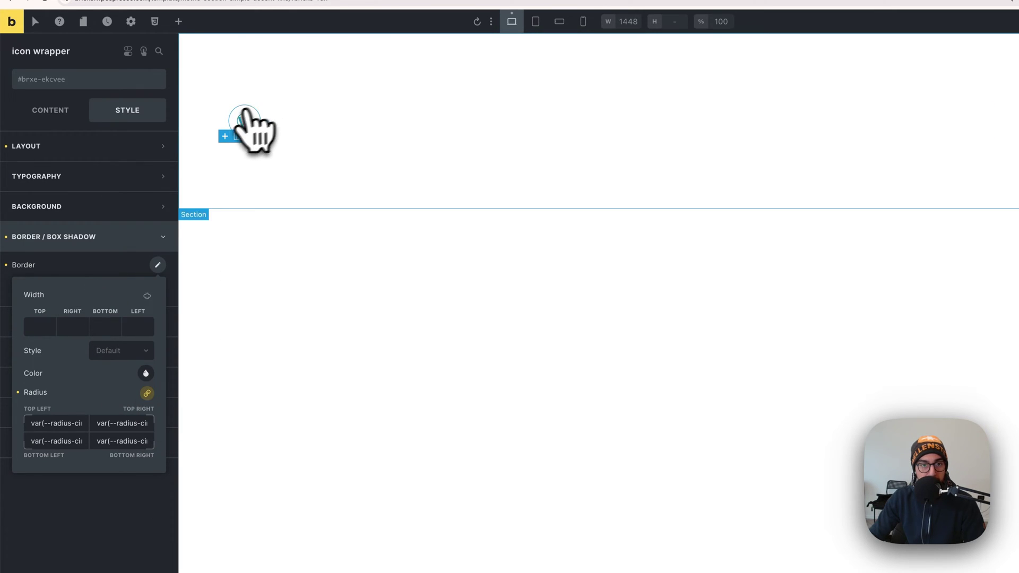
Set the icon wrapper's background colour to the Automatic.css "action-trans-10" transparent shade.
{"action": "left_click", "coordinate": [68, 208]}
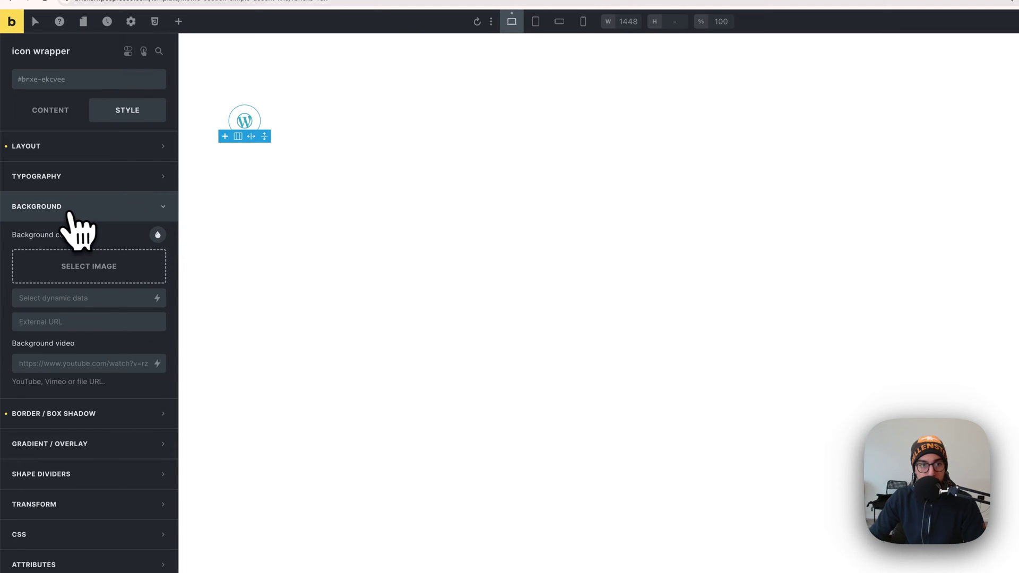
{"action": "left_click", "coordinate": [157, 237]}
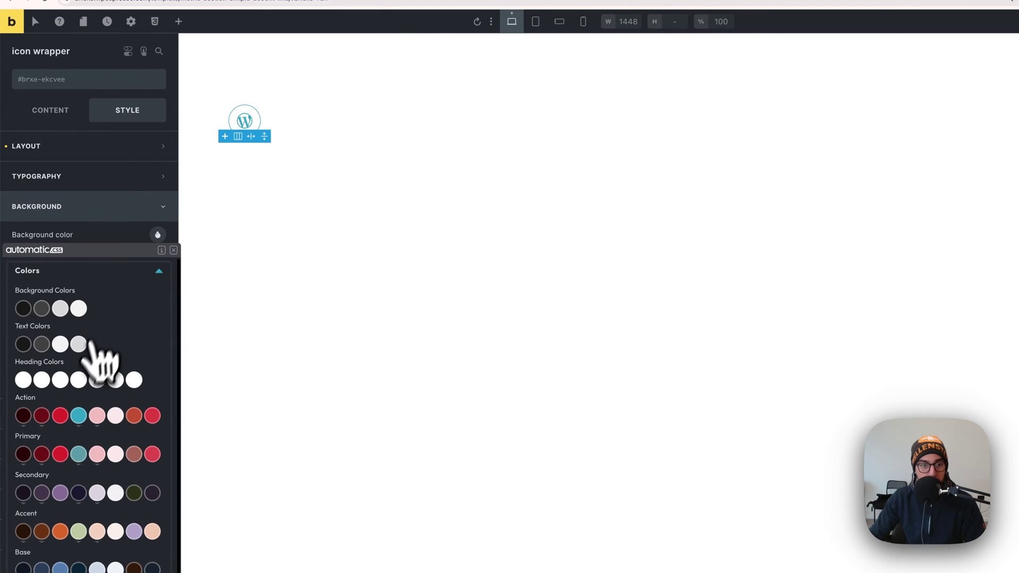
{"action": "scroll", "coordinate": [92, 369], "scroll_direction": "down", "scroll_amount": 5}
{"action": "left_click", "coordinate": [79, 359]}
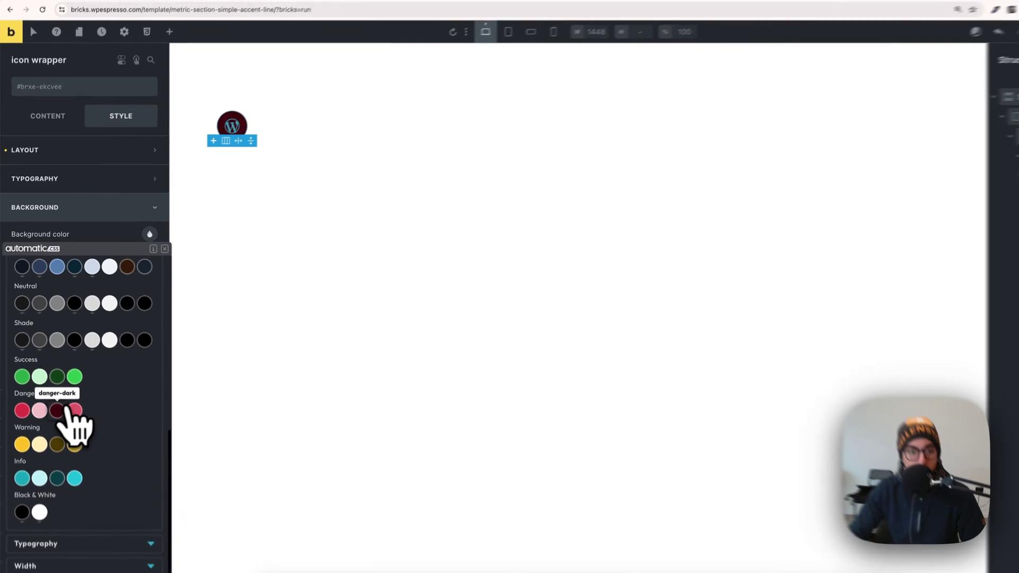
{"action": "scroll", "coordinate": [87, 440], "scroll_direction": "up", "scroll_amount": 5}
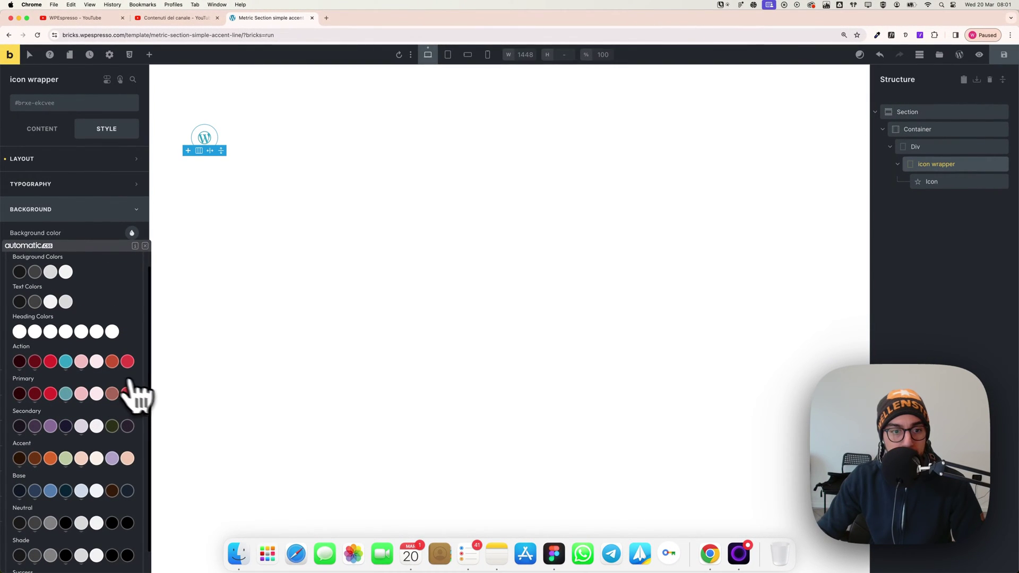
{"action": "mouse_move", "coordinate": [66, 363]}
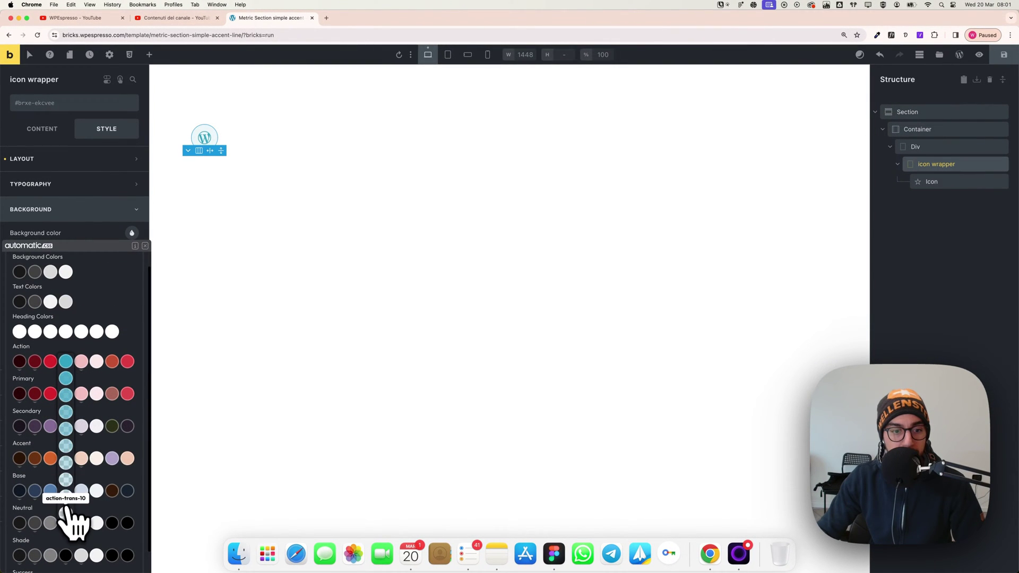
{"action": "left_click", "coordinate": [66, 513]}
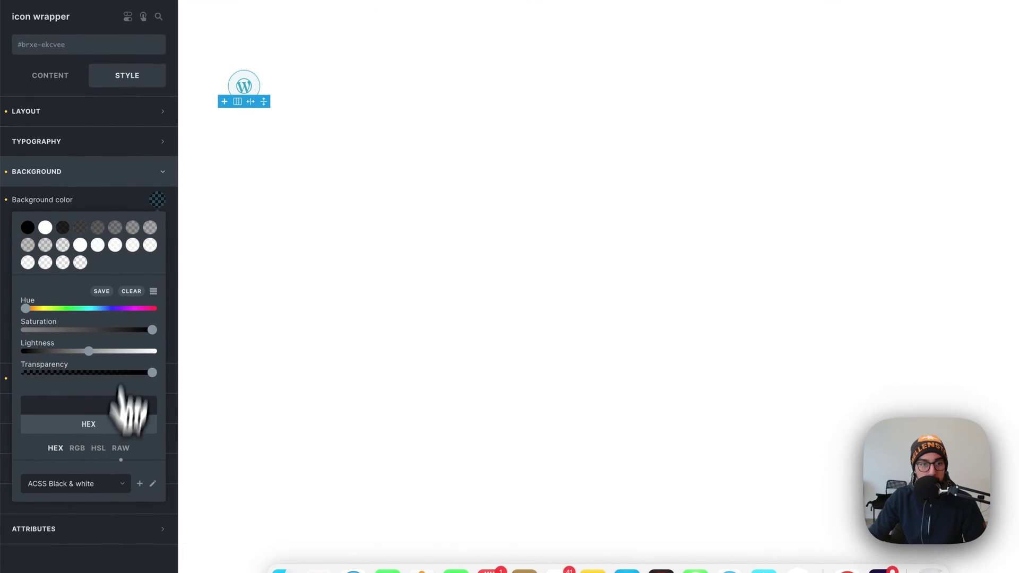
{"action": "left_click", "coordinate": [109, 206]}
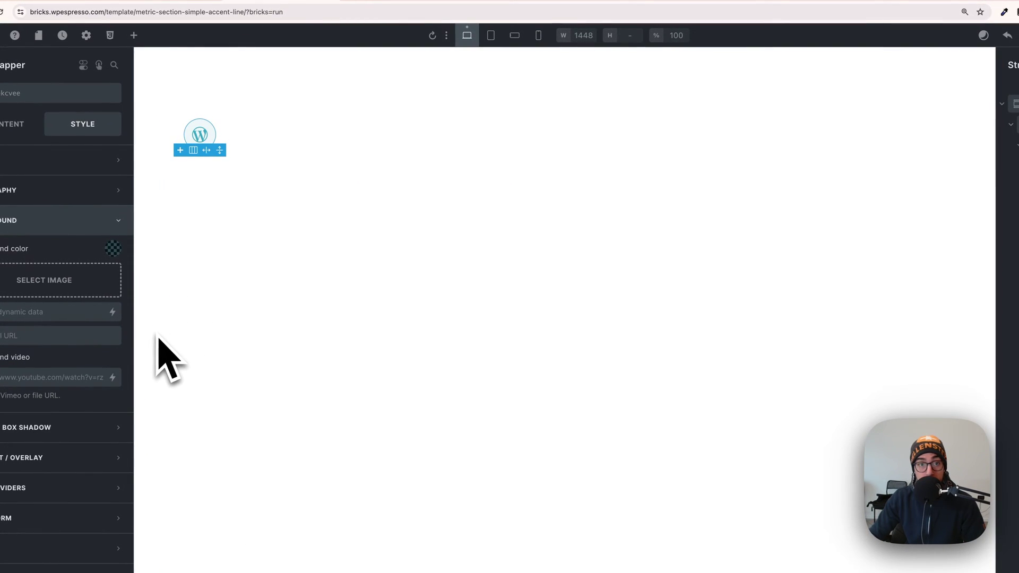
Check the metrics section in the Figma design and add a Heading element below the icon wrapper, inside the surrounding div.
{"action": "left_click", "coordinate": [884, 179]}
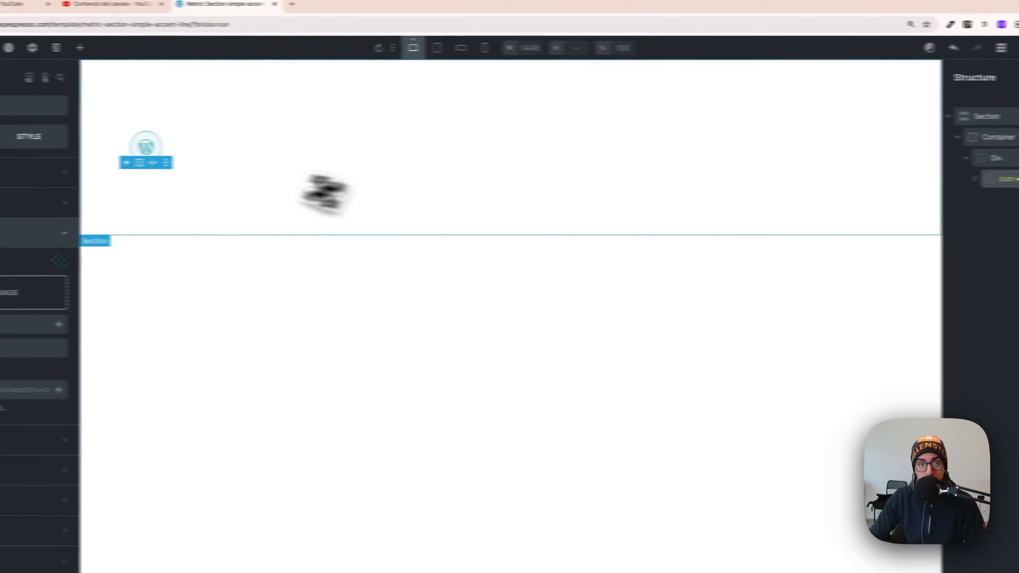
{"action": "key", "text": "super+Tab"}
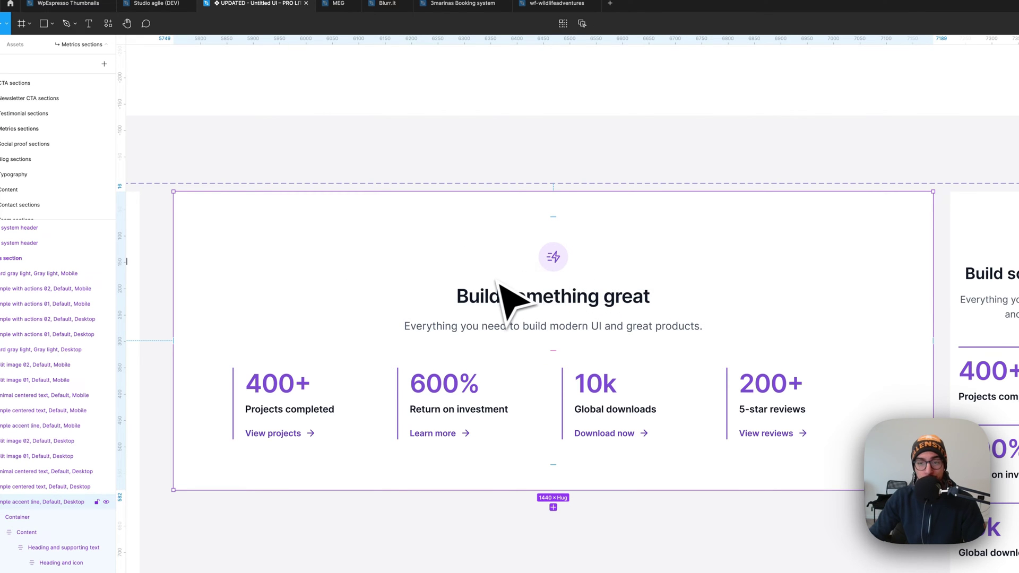
{"action": "key", "text": "super+Tab"}
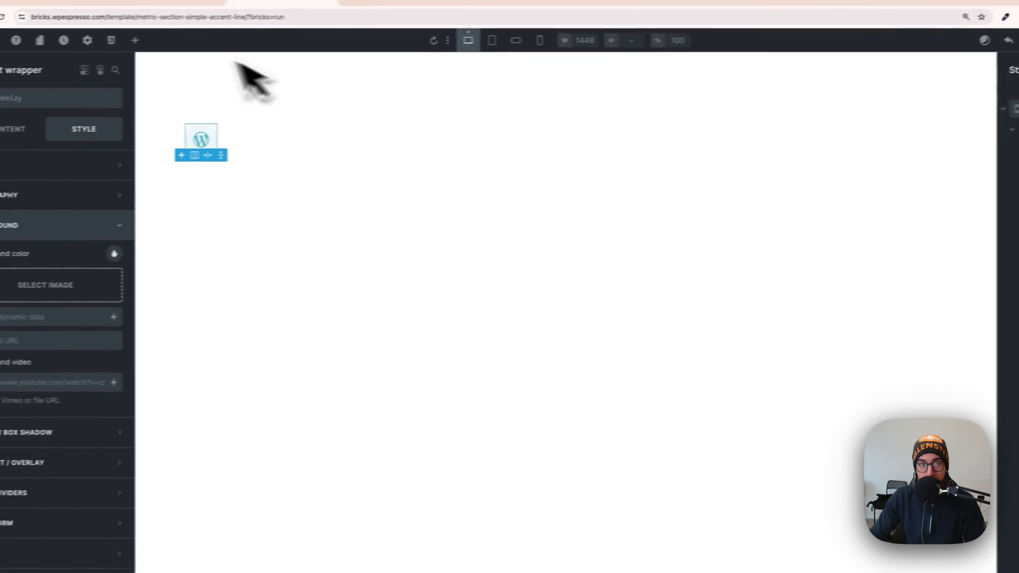
{"action": "left_click", "coordinate": [163, 36]}
{"action": "scroll", "coordinate": [132, 336], "scroll_direction": "down", "scroll_amount": 5}
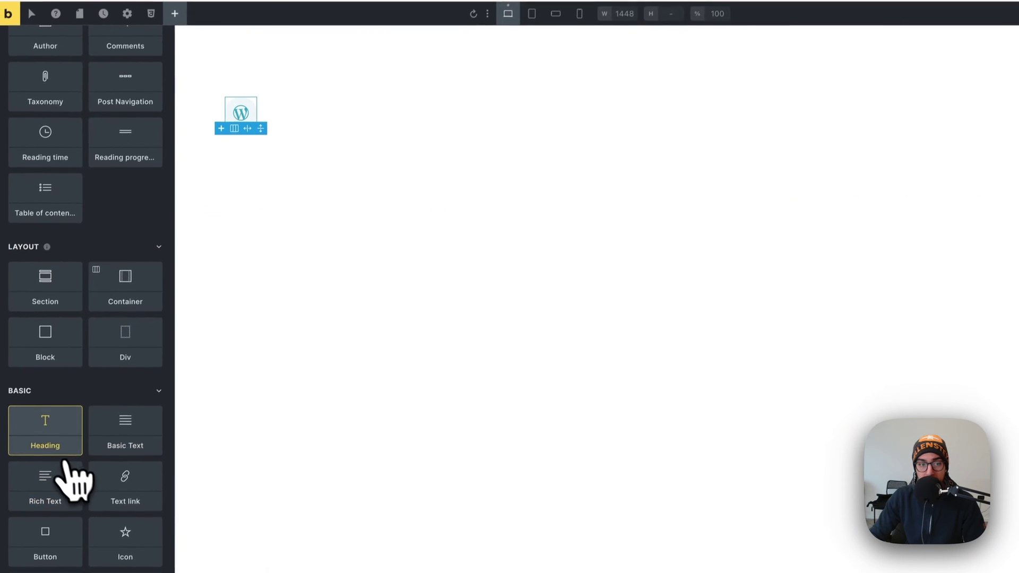
{"action": "left_click", "coordinate": [59, 444]}
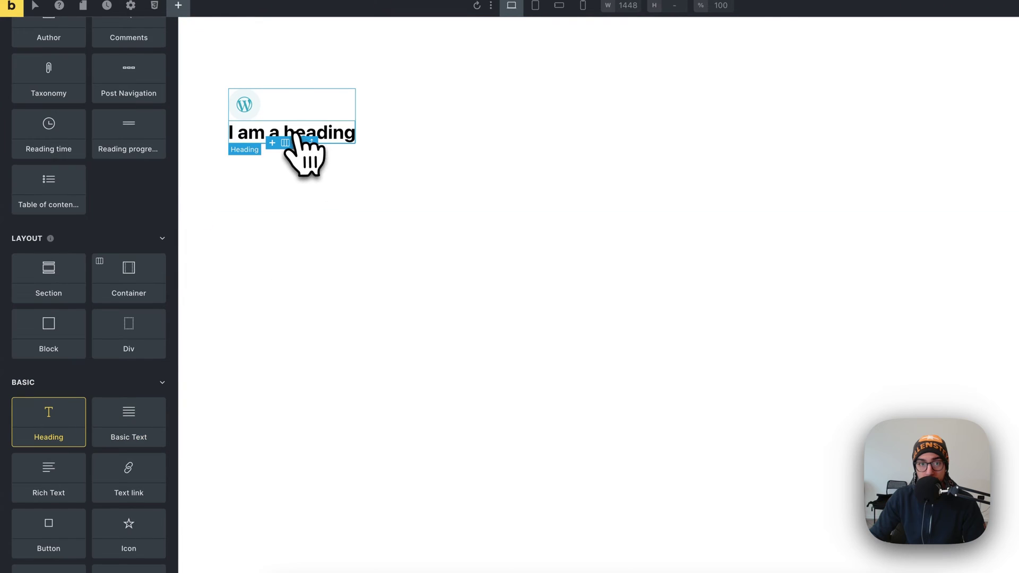
Copy the heading text from the Figma design and replace the Bricks heading's text with "Build something great".
{"action": "key", "text": "super+Tab"}
{"action": "left_click", "coordinate": [491, 281]}
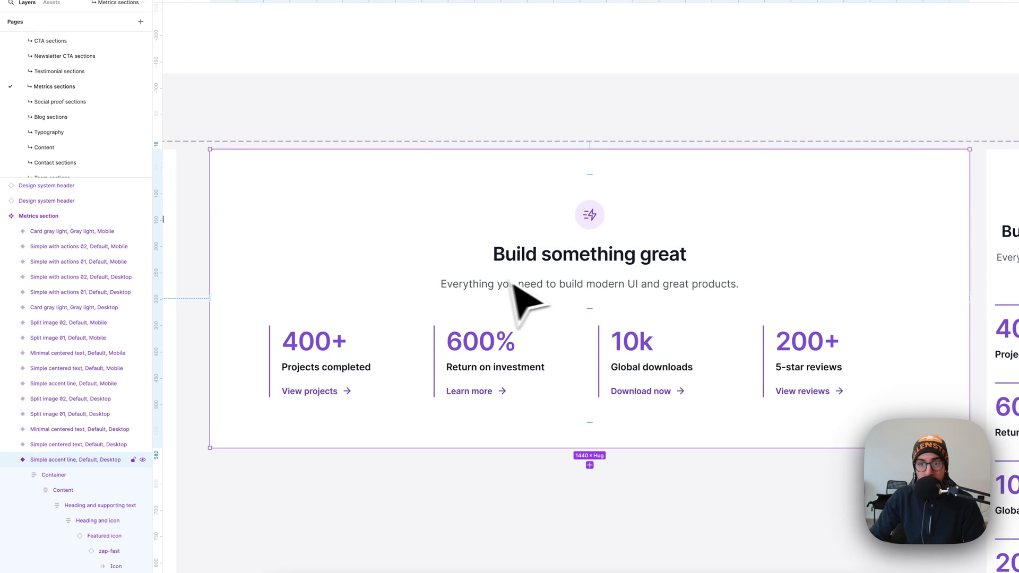
{"action": "double_click", "coordinate": [568, 258]}
{"action": "key", "text": "super+c"}
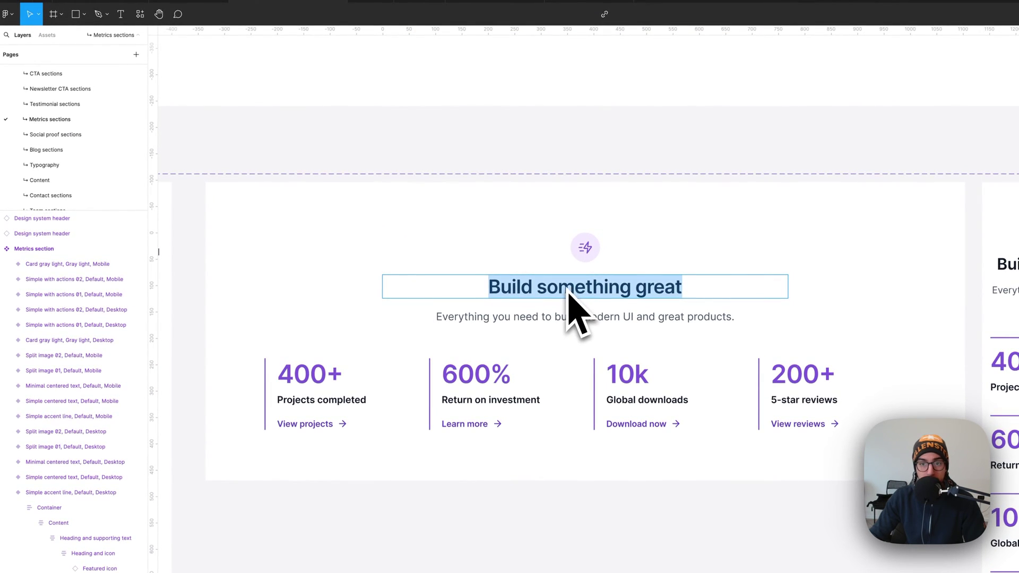
{"action": "key", "text": "super+Tab"}
{"action": "left_click", "coordinate": [313, 171]}
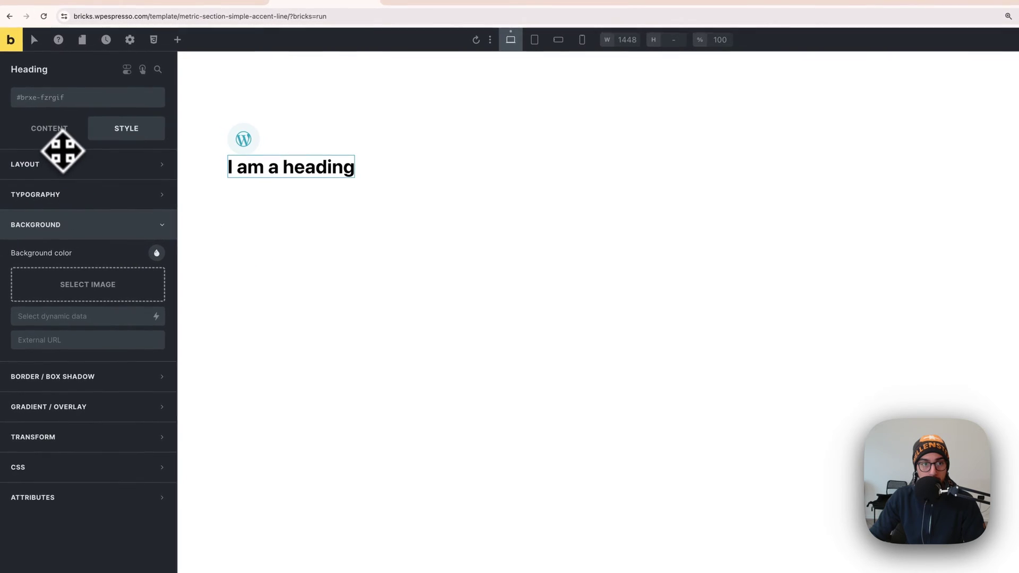
{"action": "left_click", "coordinate": [53, 133]}
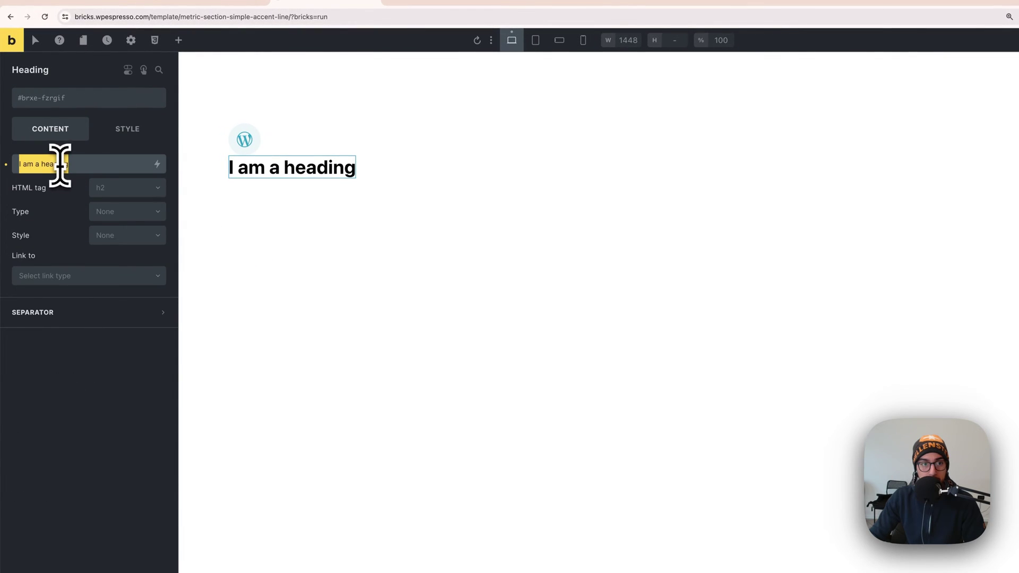
{"action": "key", "text": "super+v"}
Copy the supporting text from Figma and add it in Bricks as Basic Text below the heading: "Everything you need to build modern UI and great products.".
{"action": "key", "text": "super+Tab"}
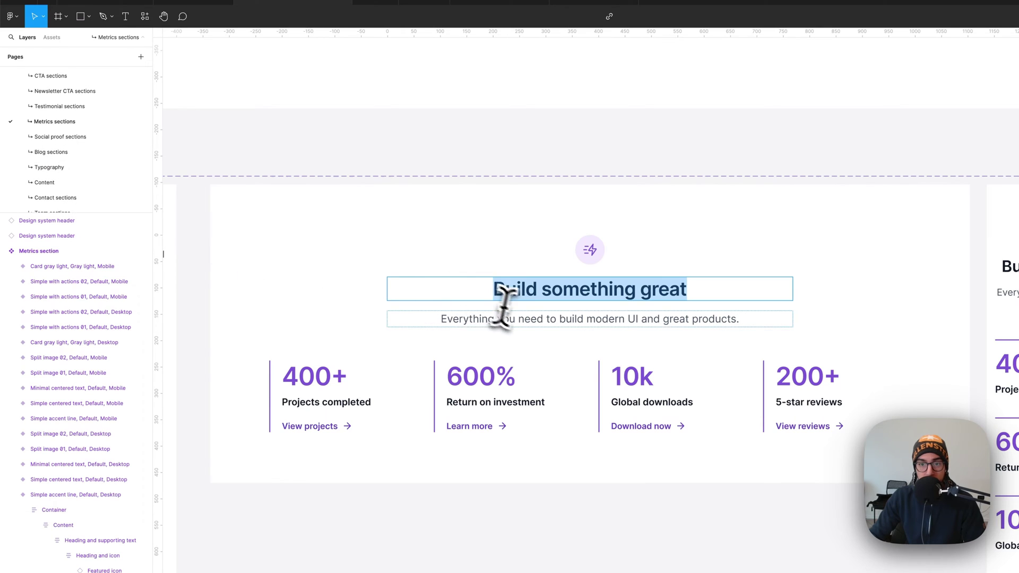
{"action": "double_click", "coordinate": [519, 318]}
{"action": "key", "text": "super+Tab"}
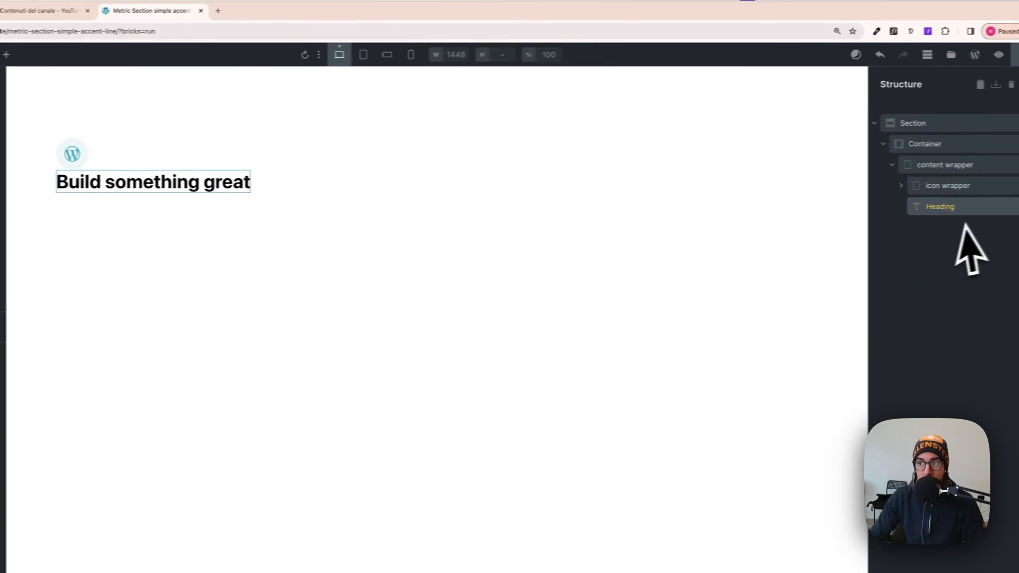
{"action": "left_click", "coordinate": [8, 55]}
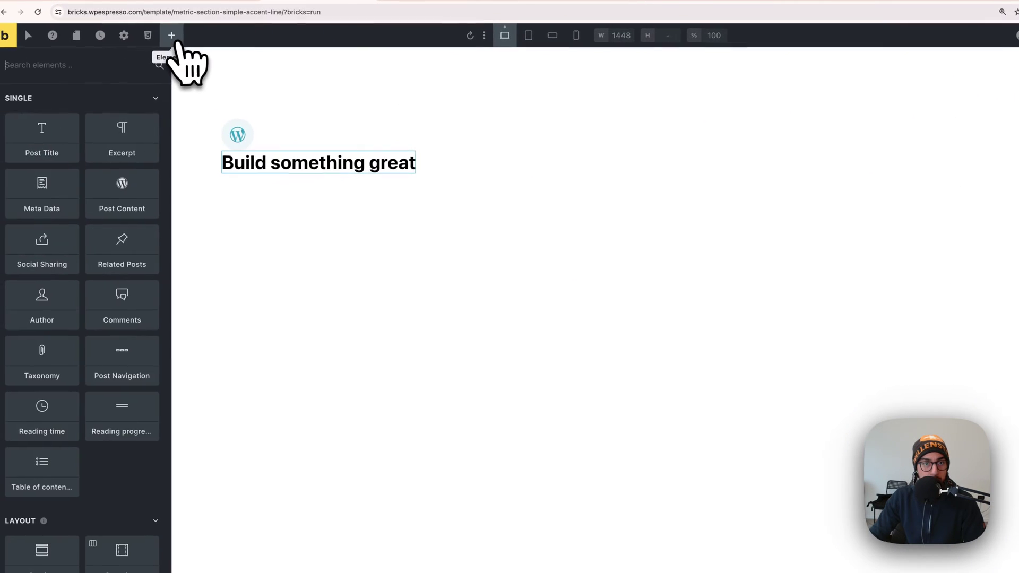
{"action": "scroll", "coordinate": [122, 467], "scroll_direction": "down", "scroll_amount": 5}
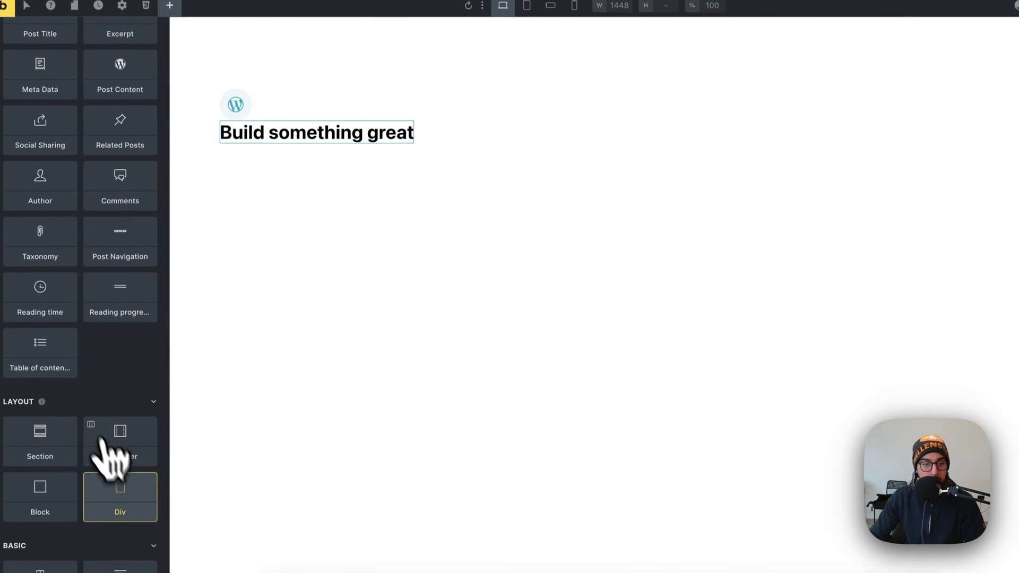
{"action": "left_click", "coordinate": [129, 531]}
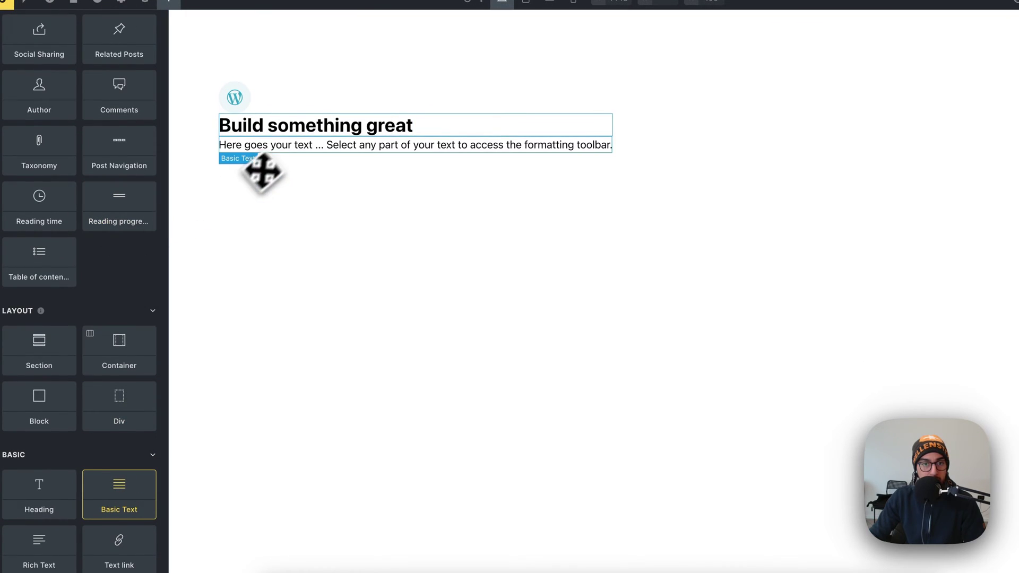
{"action": "left_click", "coordinate": [254, 164]}
{"action": "triple_click", "coordinate": [104, 140]}
{"action": "type", "text": "Everything you need to build modern UI and great products."}
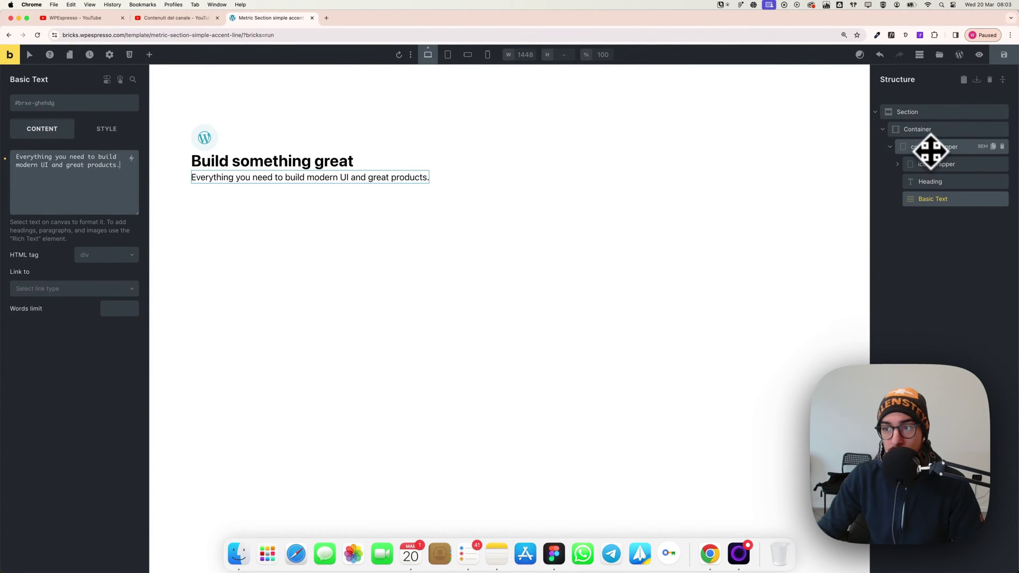
Move the Basic Text out of the content wrapper so it sits directly in the container, and collapse the content wrapper.
{"action": "left_click_drag", "start_coordinate": [926, 201], "coordinate": [910, 225]}
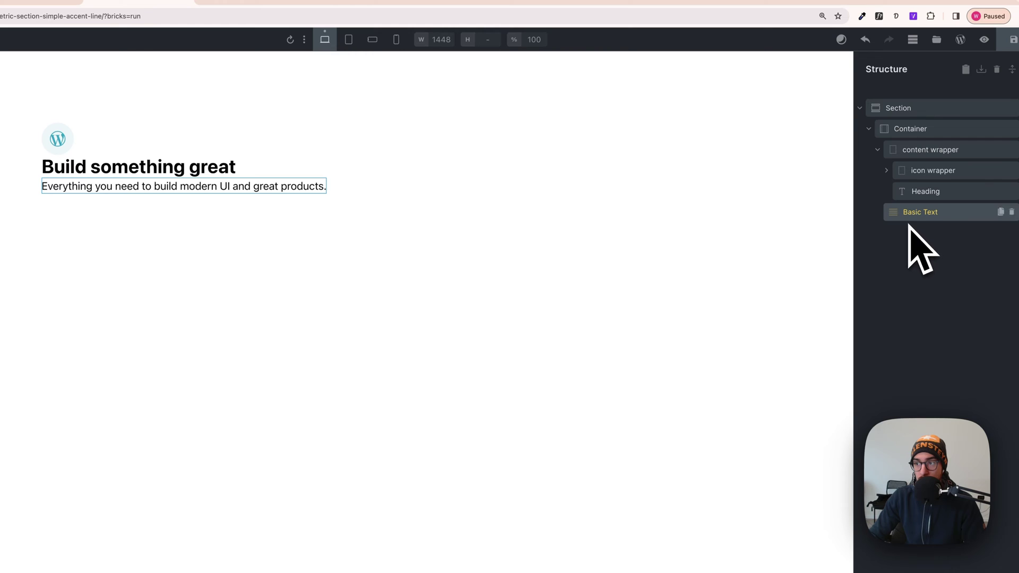
{"action": "left_click", "coordinate": [878, 150]}
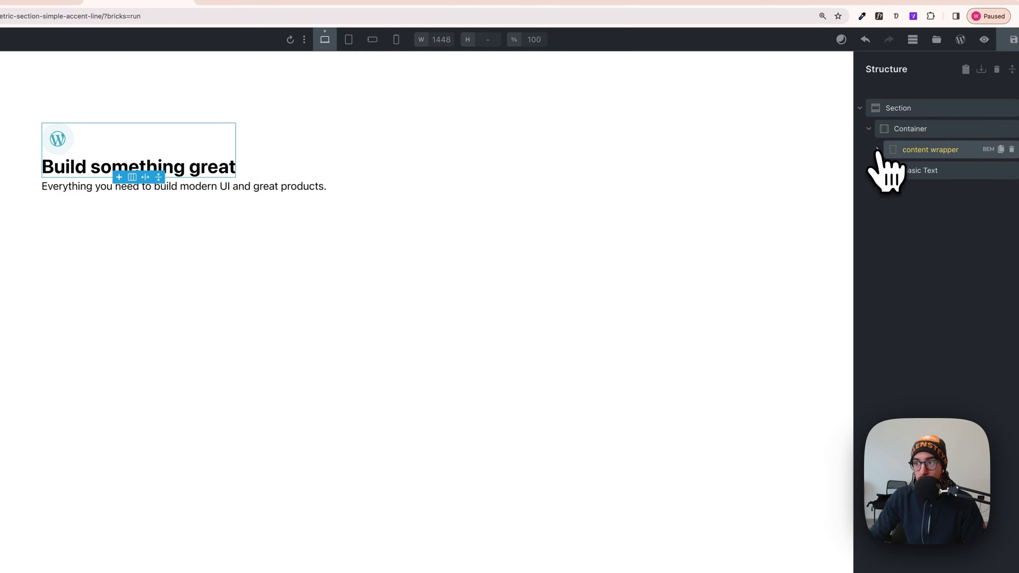
Centre the container's cross-axis alignment and set its row gap to the Automatic.css XS spacing.
{"action": "left_click", "coordinate": [911, 136]}
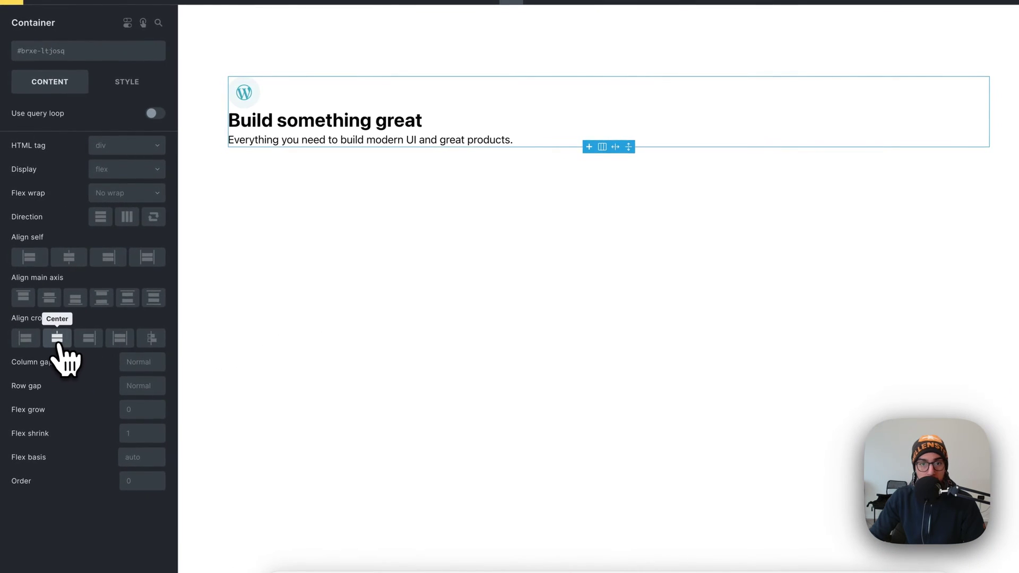
{"action": "left_click", "coordinate": [57, 339]}
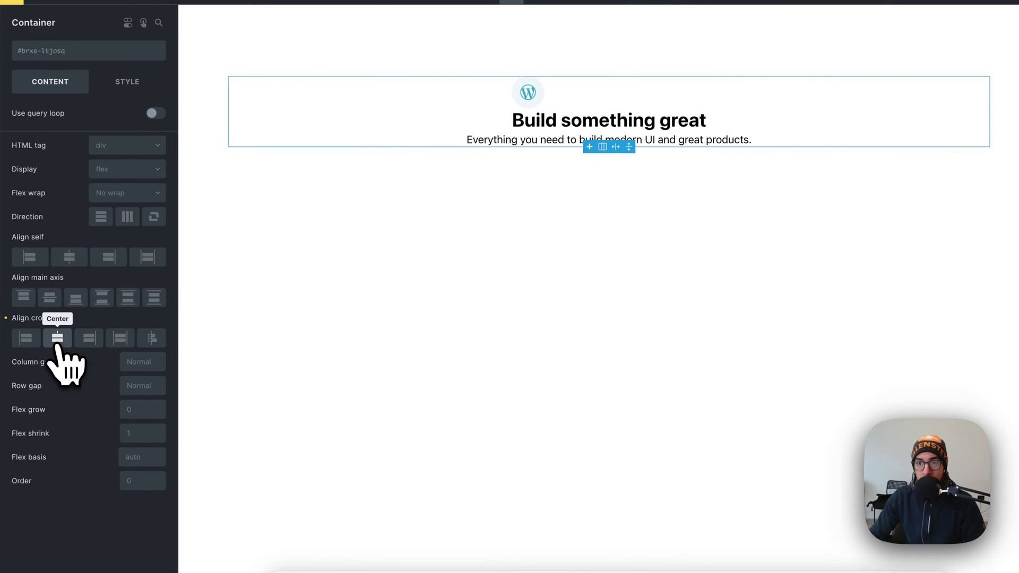
{"action": "left_click", "coordinate": [144, 386]}
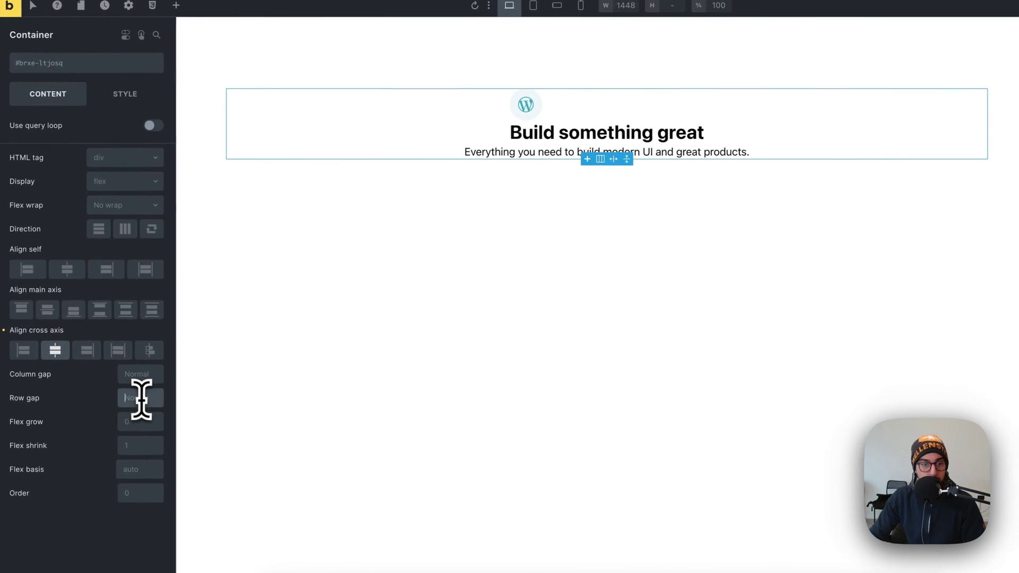
{"action": "right_click", "coordinate": [141, 399]}
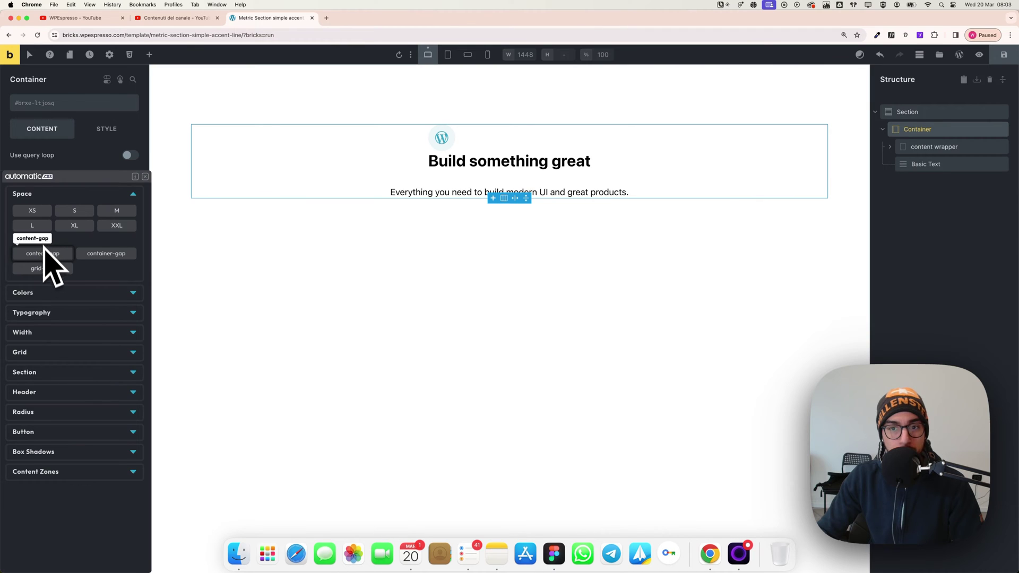
{"action": "left_click", "coordinate": [43, 212]}
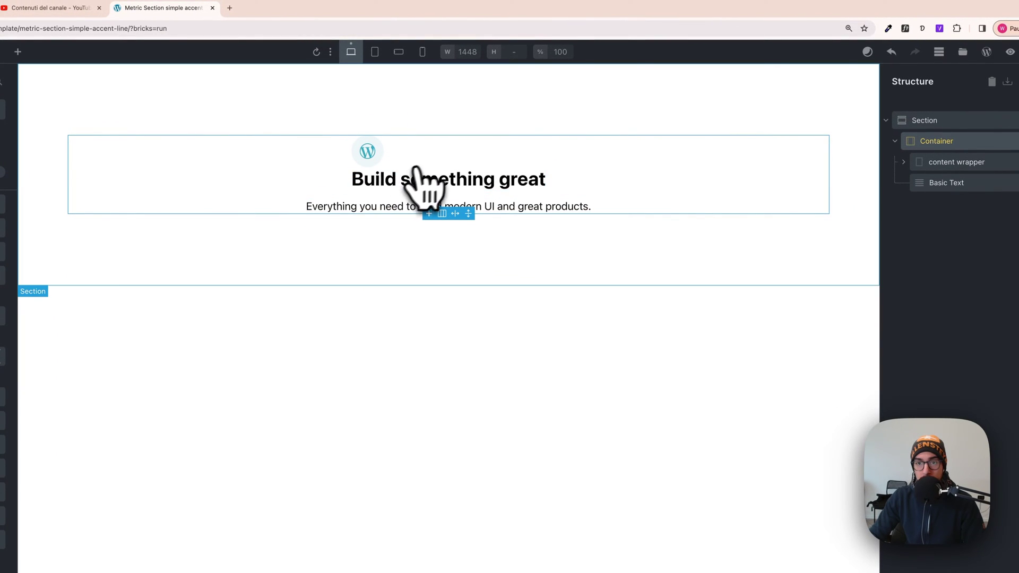
Set the content wrapper's display to flex in a vertical column direction and centre its cross-axis alignment.
{"action": "left_click", "coordinate": [962, 166]}
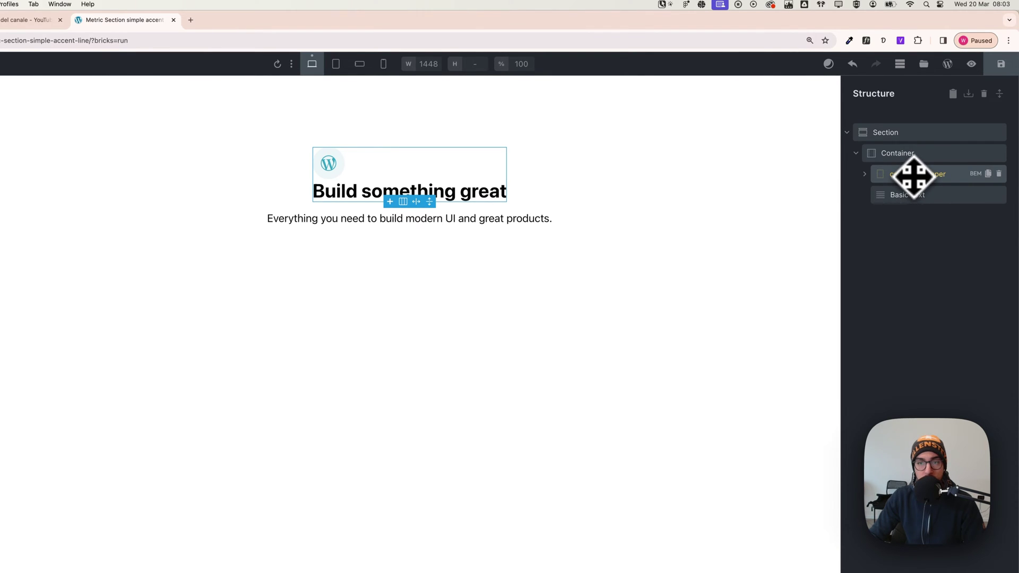
{"action": "left_click", "coordinate": [66, 263]}
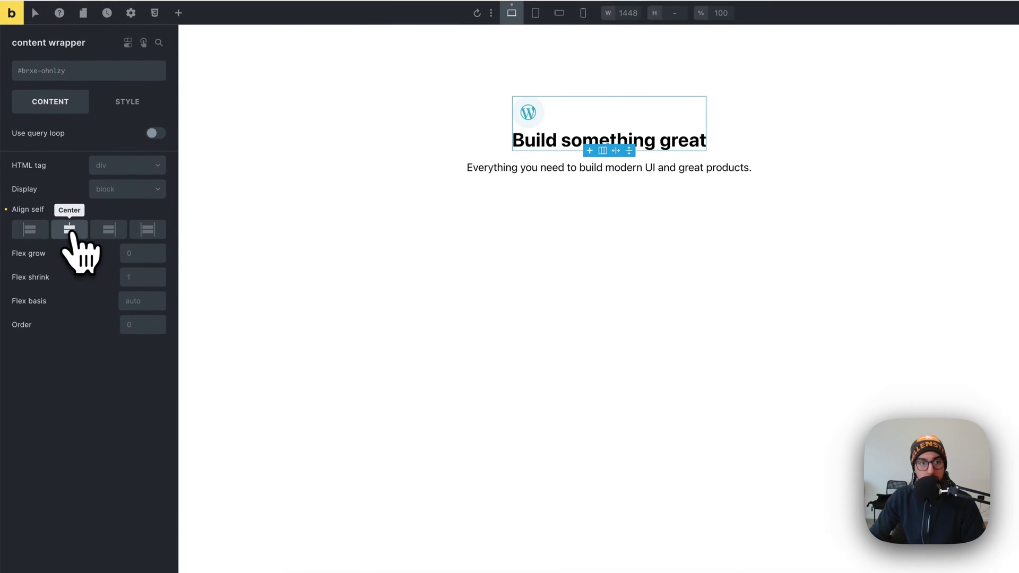
{"action": "left_click", "coordinate": [116, 193]}
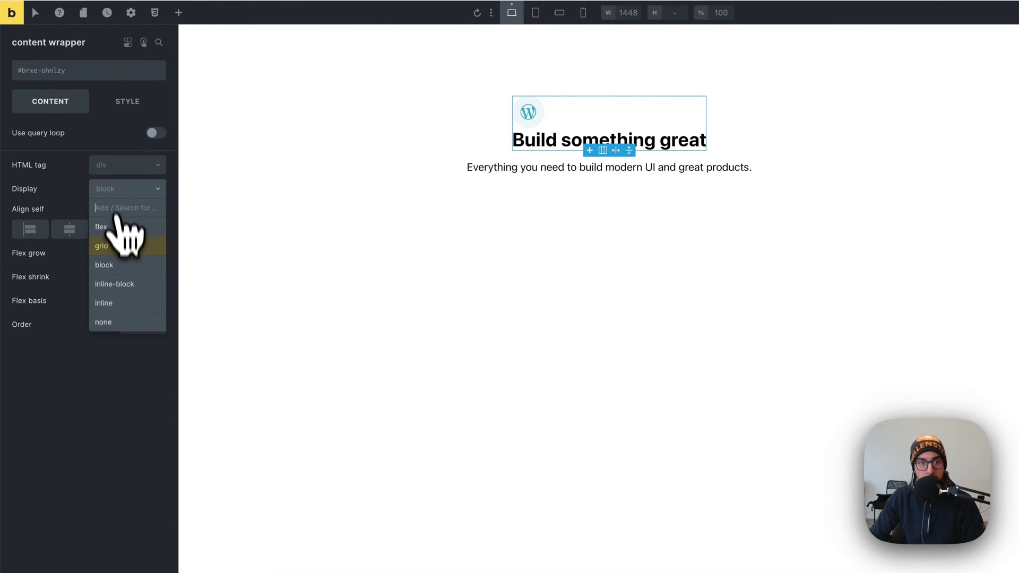
{"action": "left_click", "coordinate": [109, 230]}
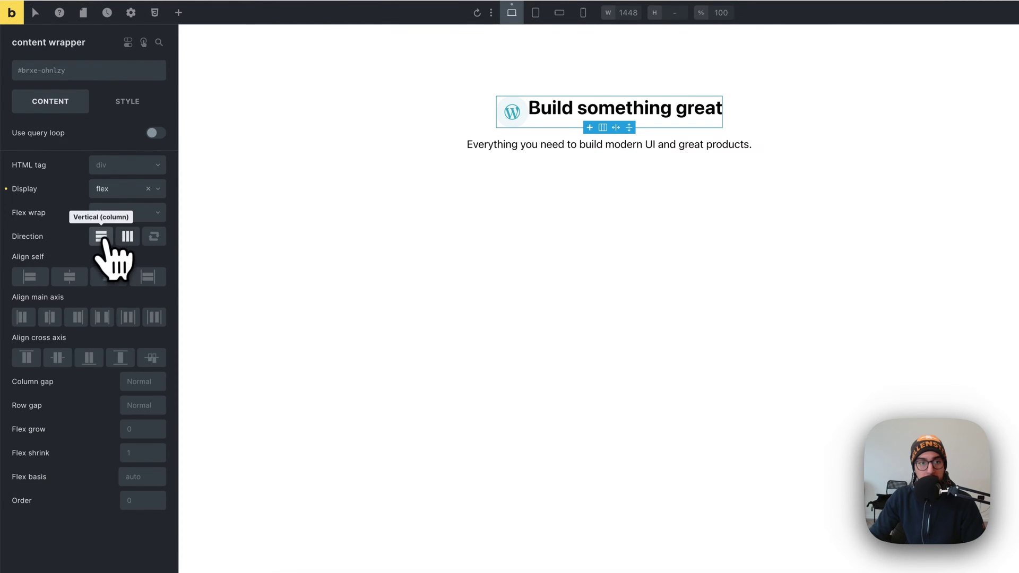
{"action": "left_click", "coordinate": [101, 236]}
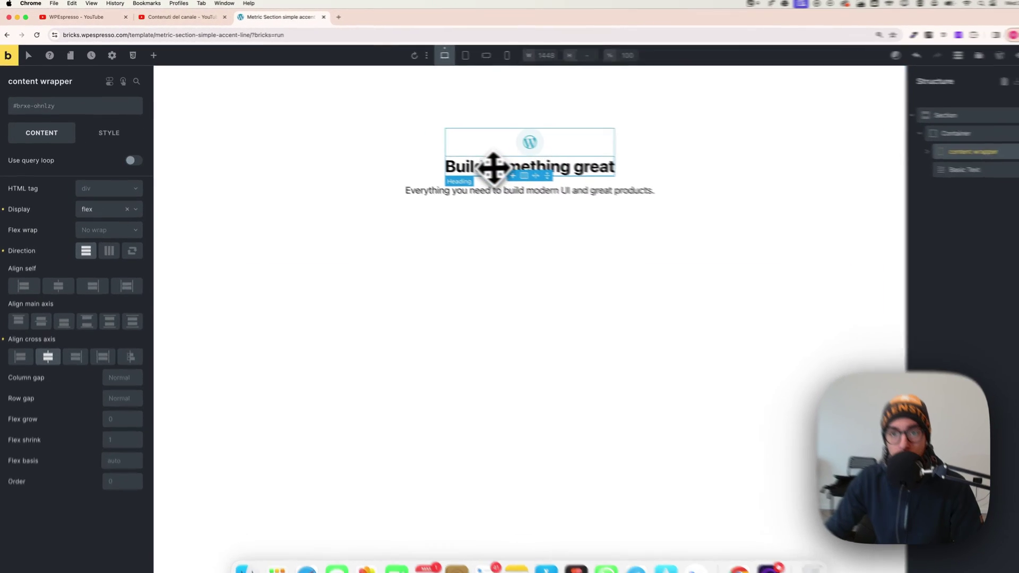
Centre the text alignment of both the "Build something great" heading and the Basic Text below it.
{"action": "left_click", "coordinate": [493, 168]}
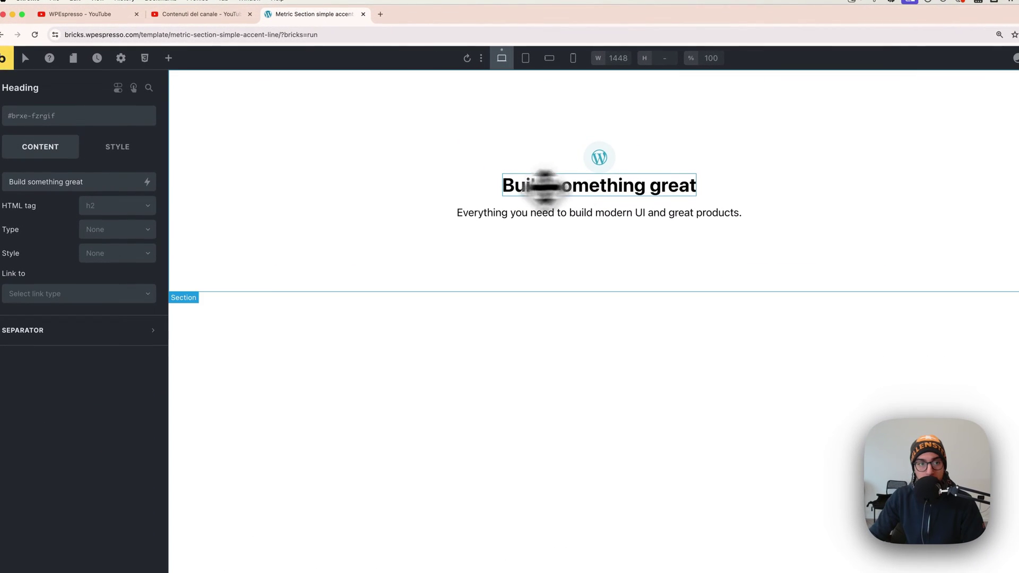
{"action": "left_click", "coordinate": [117, 146]}
{"action": "left_click", "coordinate": [93, 212]}
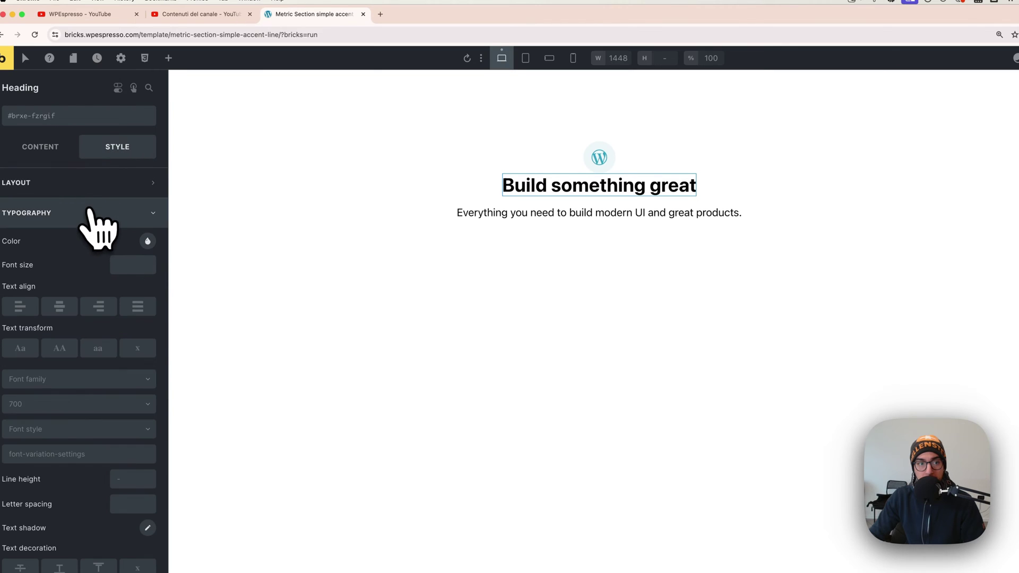
{"action": "left_click", "coordinate": [69, 287]}
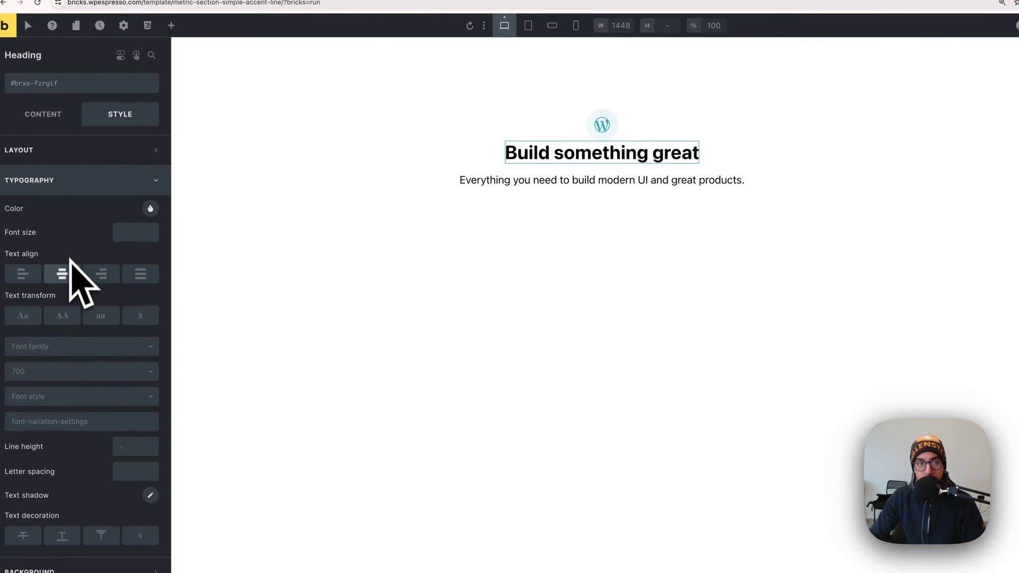
{"action": "left_click", "coordinate": [621, 182]}
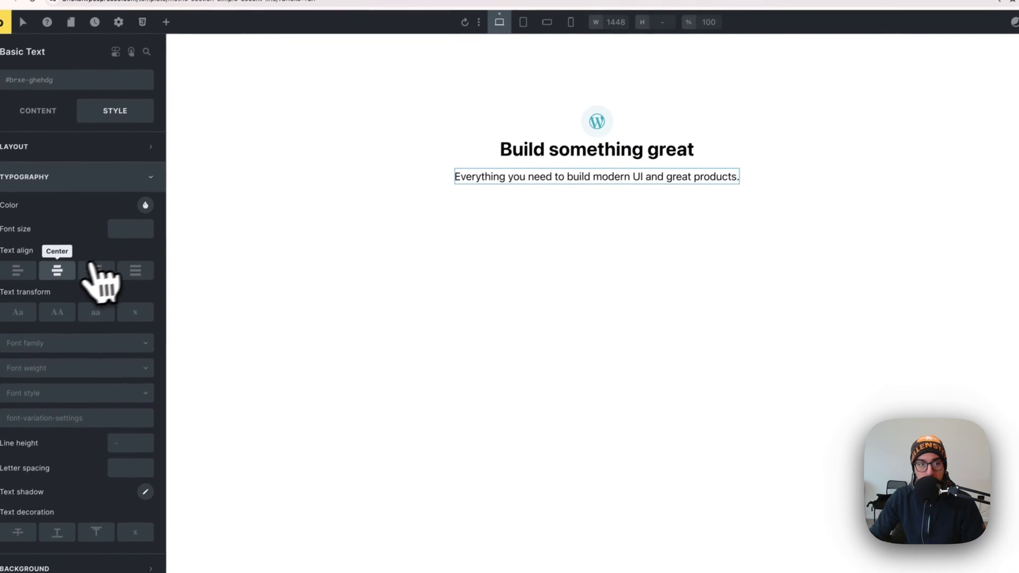
{"action": "left_click", "coordinate": [39, 289]}
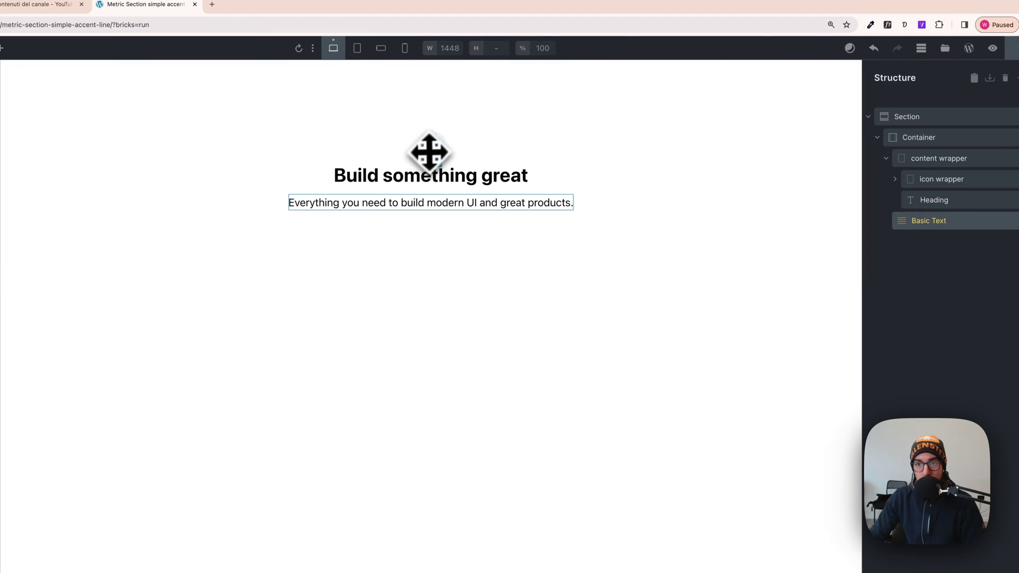
Try the Automatic.css XS spacing as the content wrapper's row gap.
{"action": "left_click", "coordinate": [470, 155]}
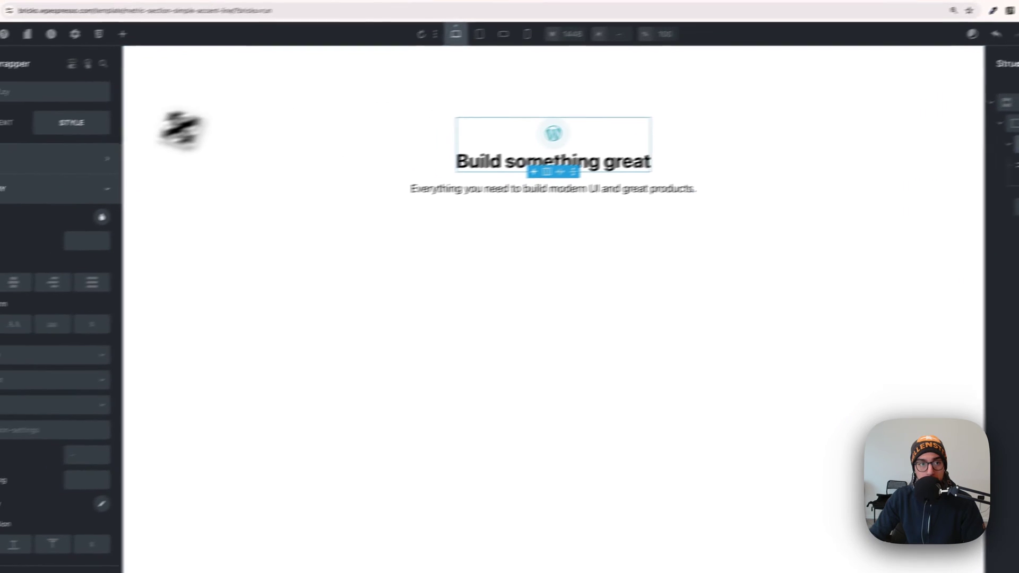
{"action": "left_click", "coordinate": [13, 122]}
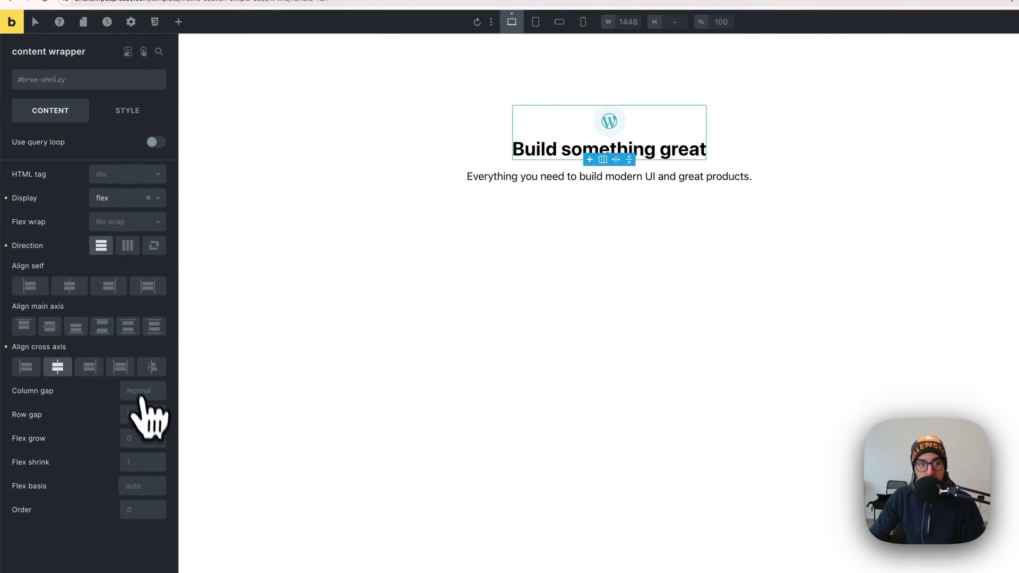
{"action": "right_click", "coordinate": [149, 415]}
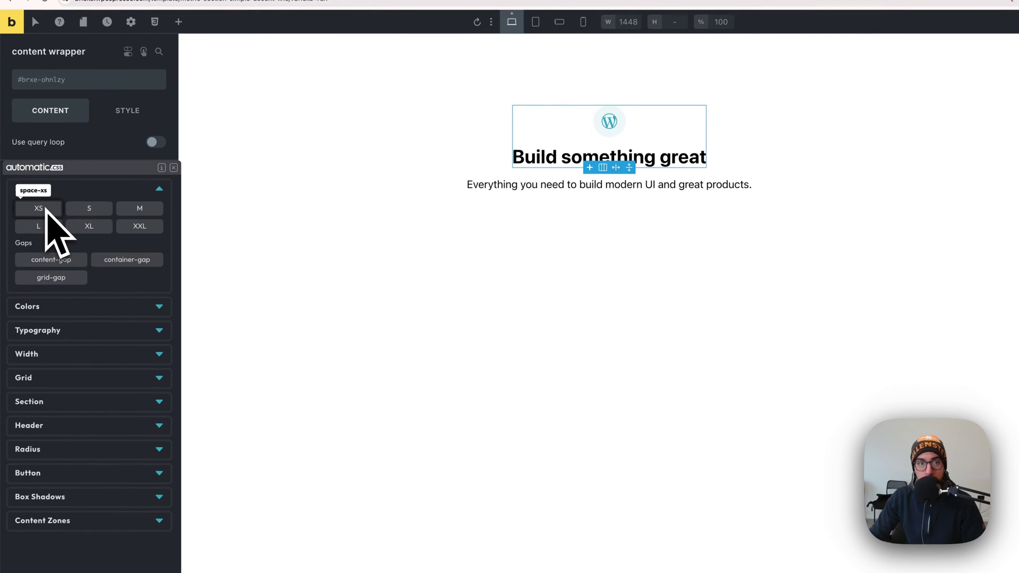
{"action": "left_click", "coordinate": [173, 168]}
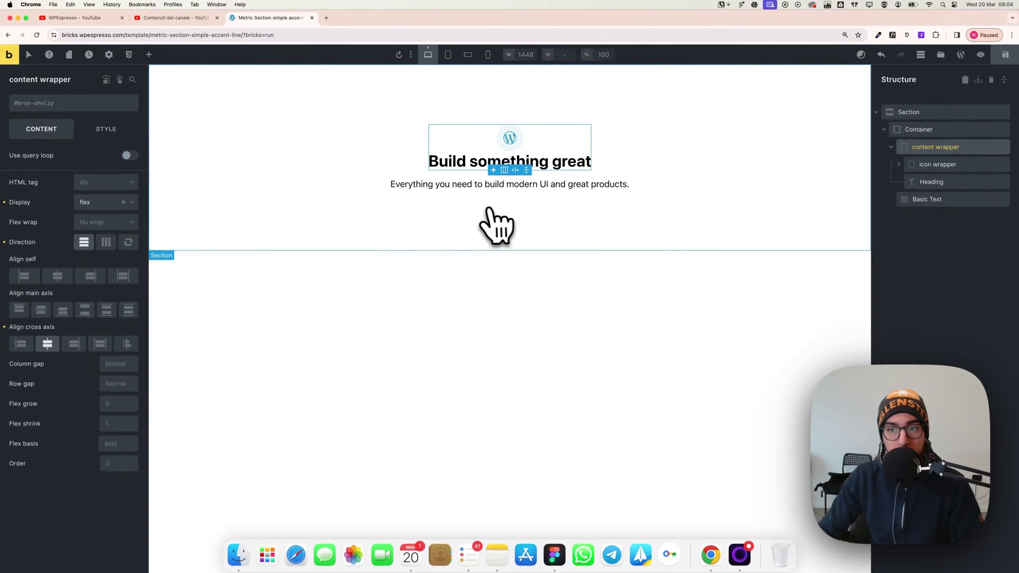
Switch to Figma and examine the layout of the four metrics below the heading and supporting text.
{"action": "key", "text": "super+Tab"}
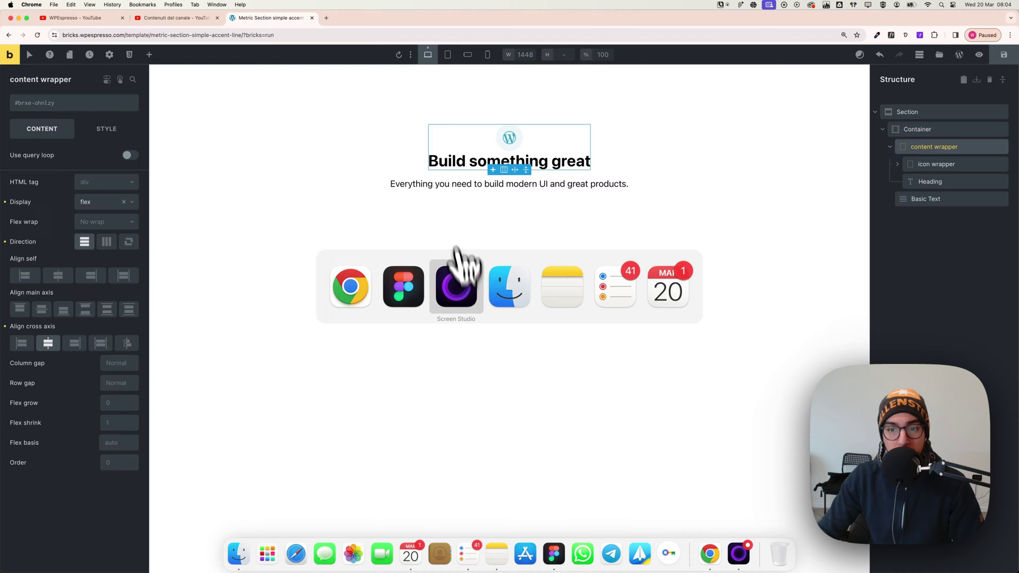
{"action": "left_click", "coordinate": [425, 303]}
{"action": "key", "text": "Escape"}
{"action": "key", "text": "Escape"}
{"action": "key", "text": "Escape"}
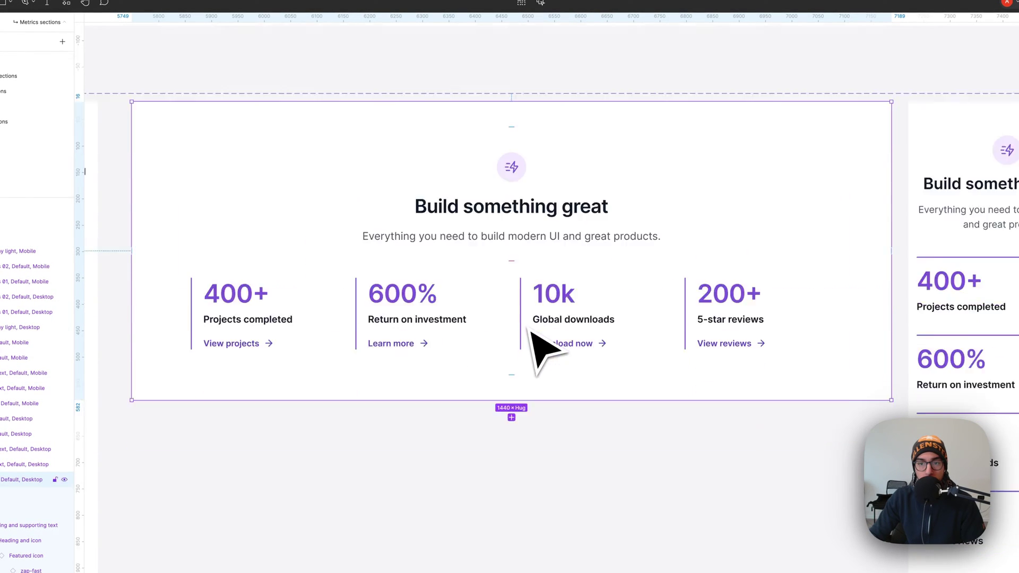
{"action": "scroll", "coordinate": [537, 355], "scroll_direction": "down", "scroll_amount": 3}
{"action": "scroll", "coordinate": [539, 364], "scroll_direction": "up", "scroll_amount": 1}
{"action": "left_click", "coordinate": [539, 365]}
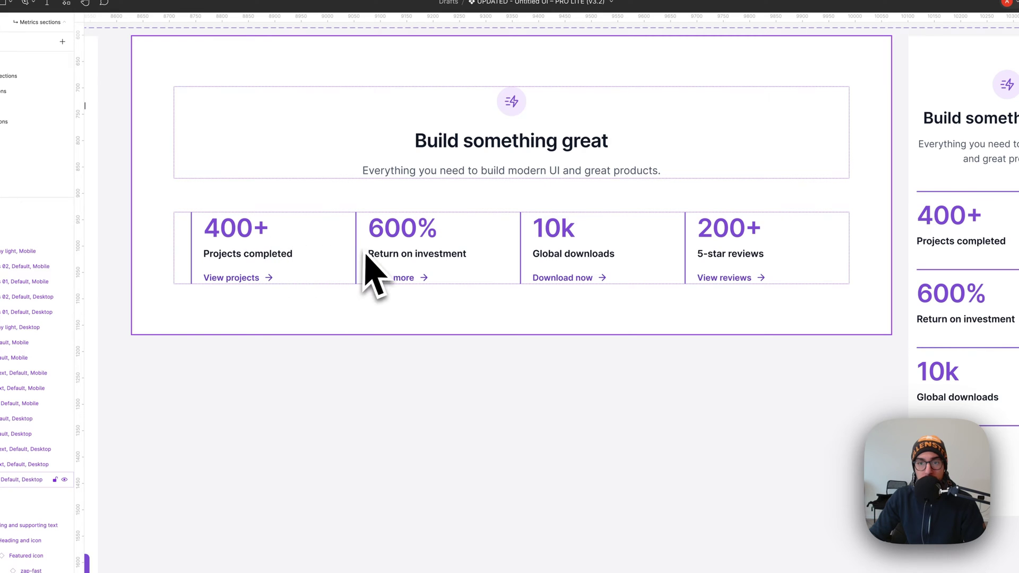
Switch back to Bricks, collapse the existing container and add a second Container element.
{"action": "key", "text": "super+Tab"}
{"action": "left_click", "coordinate": [858, 150]}
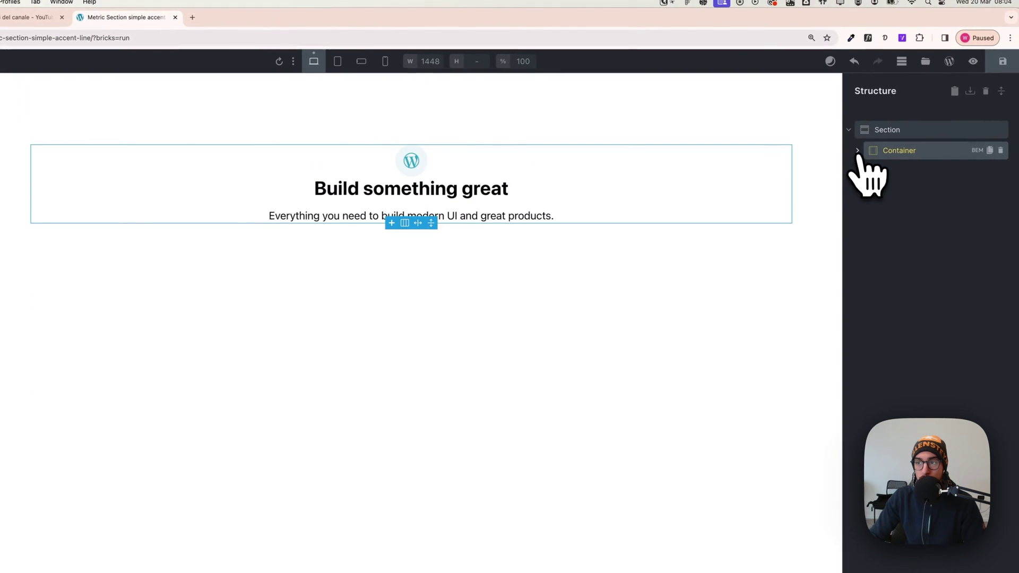
{"action": "left_click", "coordinate": [902, 133]}
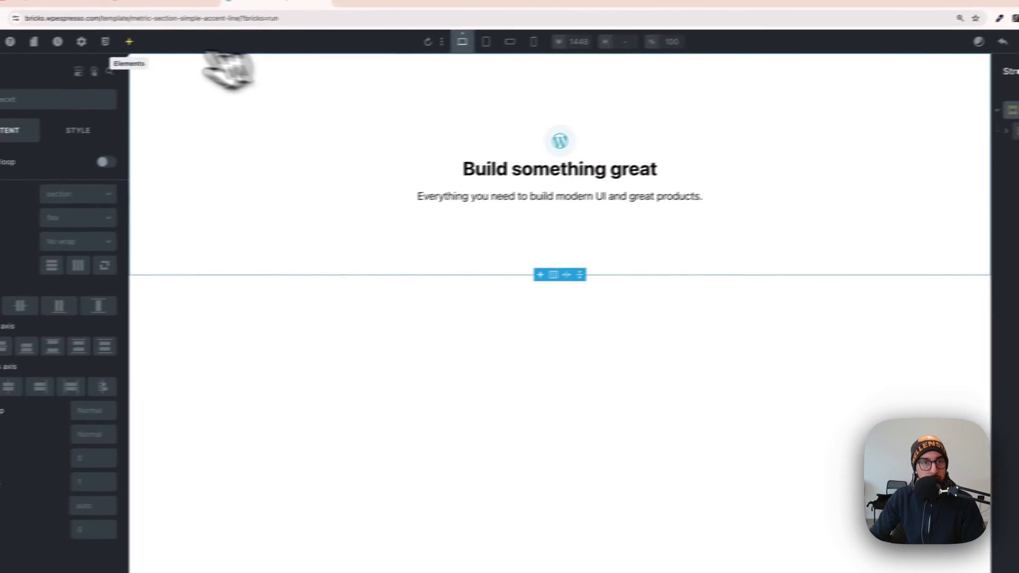
{"action": "left_click", "coordinate": [164, 39]}
{"action": "scroll", "coordinate": [95, 413], "scroll_direction": "down", "scroll_amount": 1}
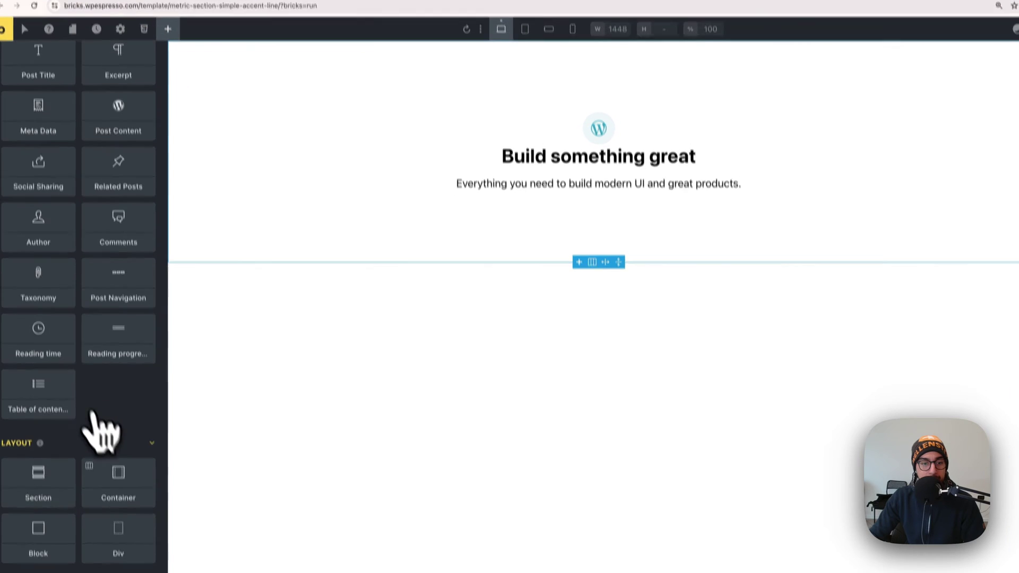
{"action": "left_click", "coordinate": [119, 481]}
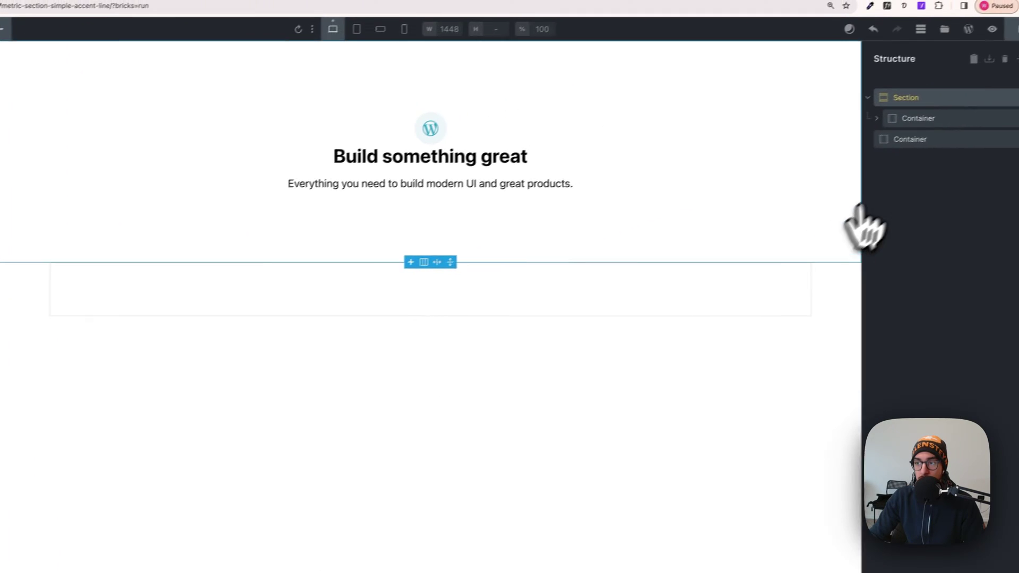
Nest the new container in the Section below the first one and rename it "Metrics Container".
{"action": "left_click", "coordinate": [906, 140]}
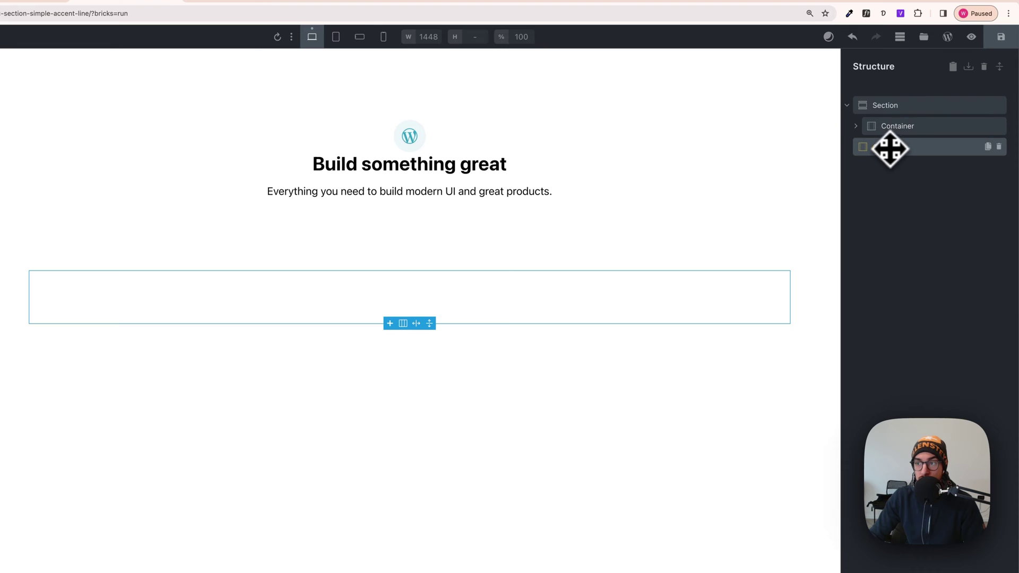
{"action": "left_click_drag", "start_coordinate": [891, 142], "coordinate": [887, 144]}
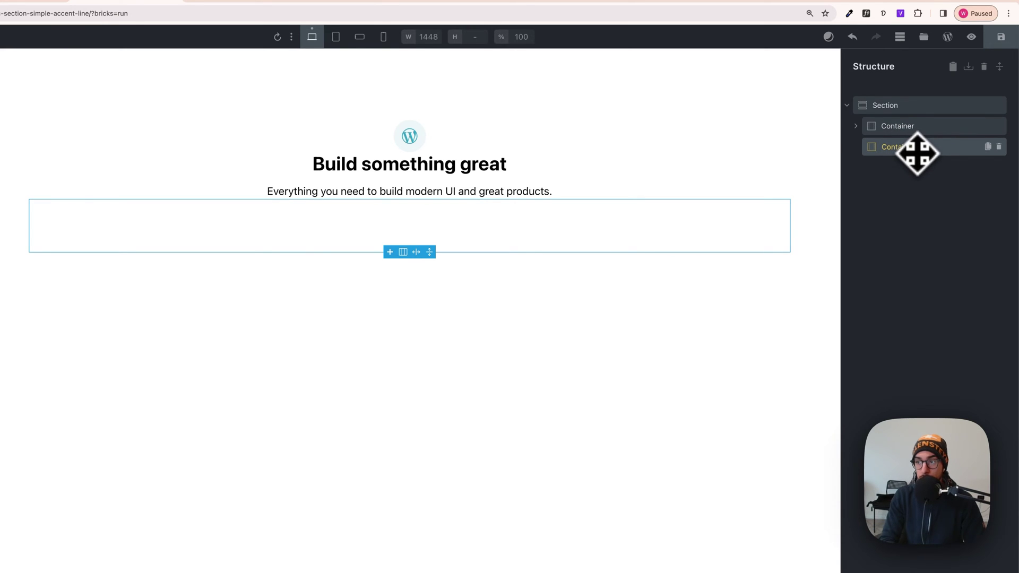
{"action": "type", "text": "Metr"}
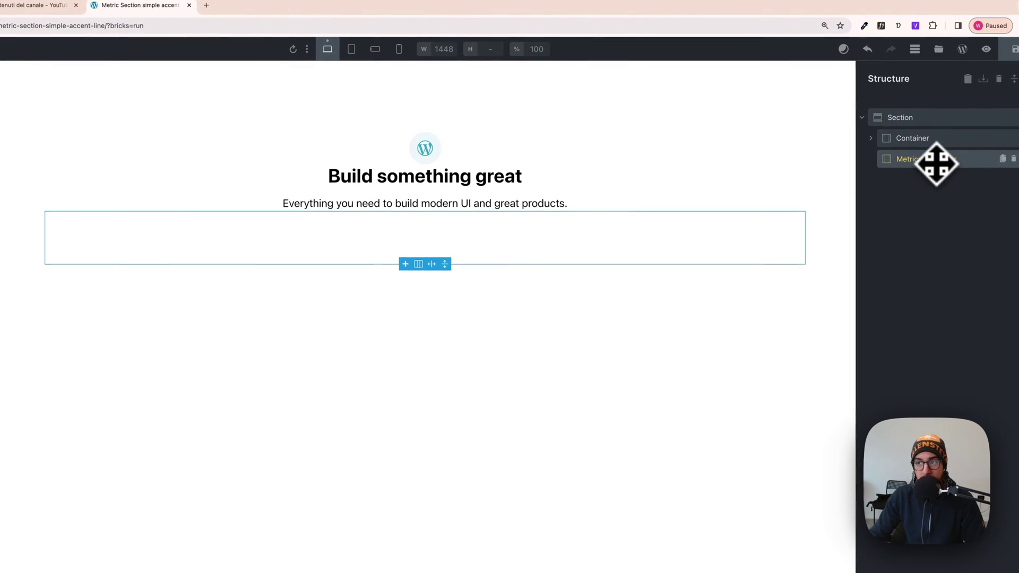
Set the Metrics Container's display to grid.
{"action": "left_click_drag", "start_coordinate": [935, 158], "coordinate": [481, 268]}
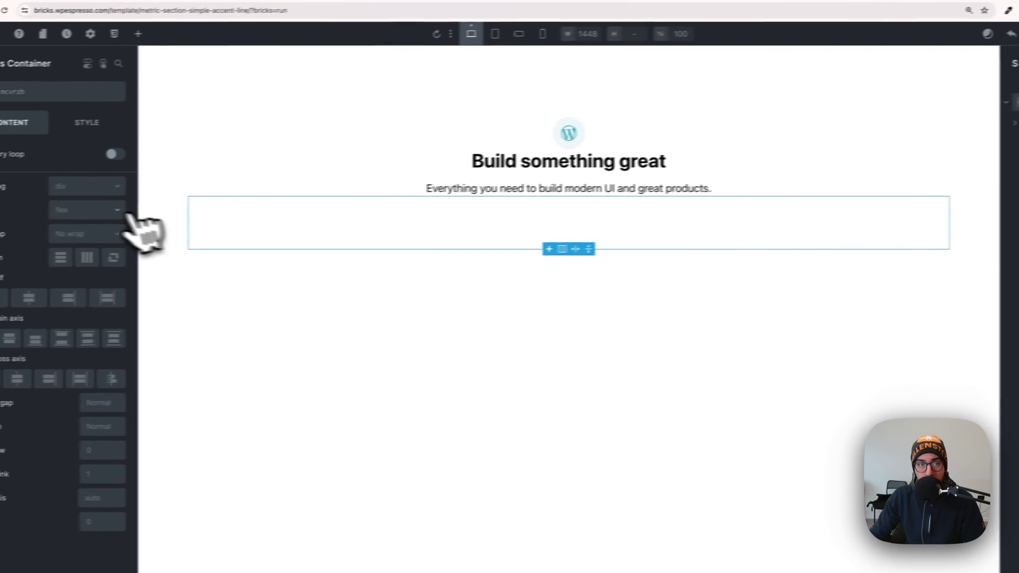
{"action": "left_click", "coordinate": [109, 210]}
{"action": "left_click", "coordinate": [117, 265]}
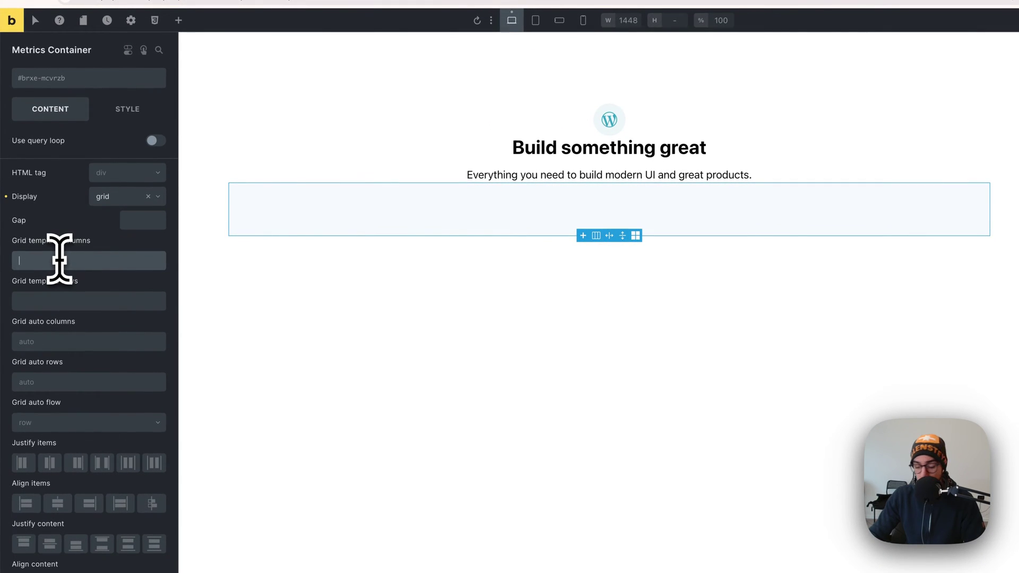
Set the Metrics Container's grid template columns to 1fr 1fr 1fr 1fr.
{"action": "left_click", "coordinate": [59, 260]}
{"action": "type", "text": "1fr 1fr"}
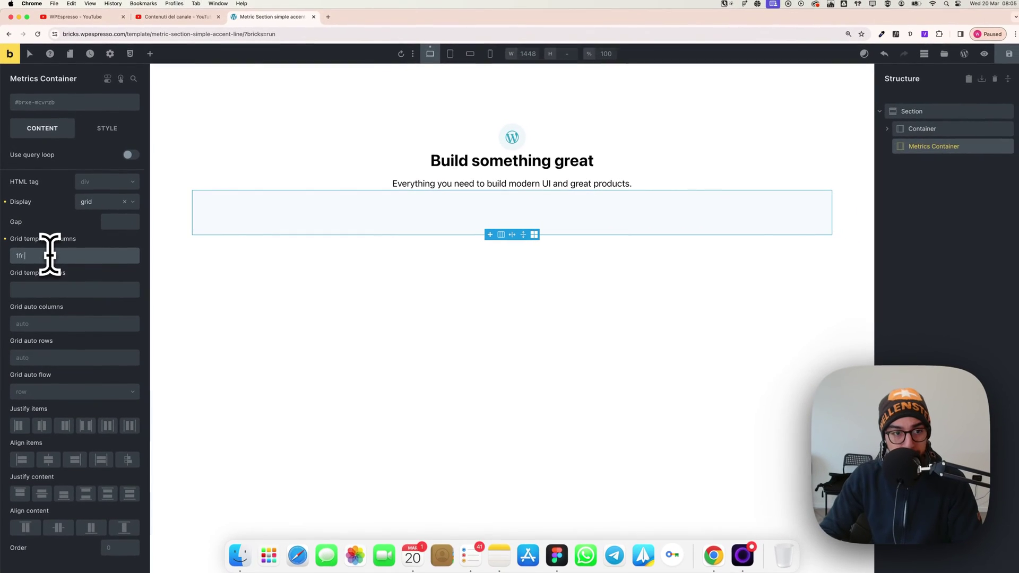
{"action": "type", "text": " 1fr"}
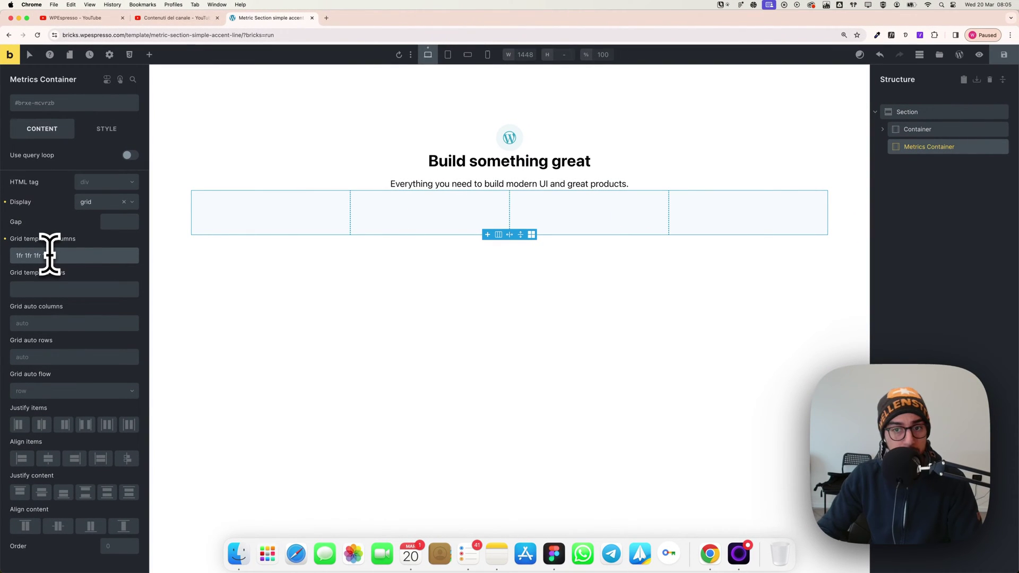
Replace the Metrics Container's grid template columns with the Automatic.css four-column variable var(--grid-4).
{"action": "triple_click", "coordinate": [55, 256]}
{"action": "key", "text": "BackSpace"}
{"action": "right_click", "coordinate": [58, 257]}
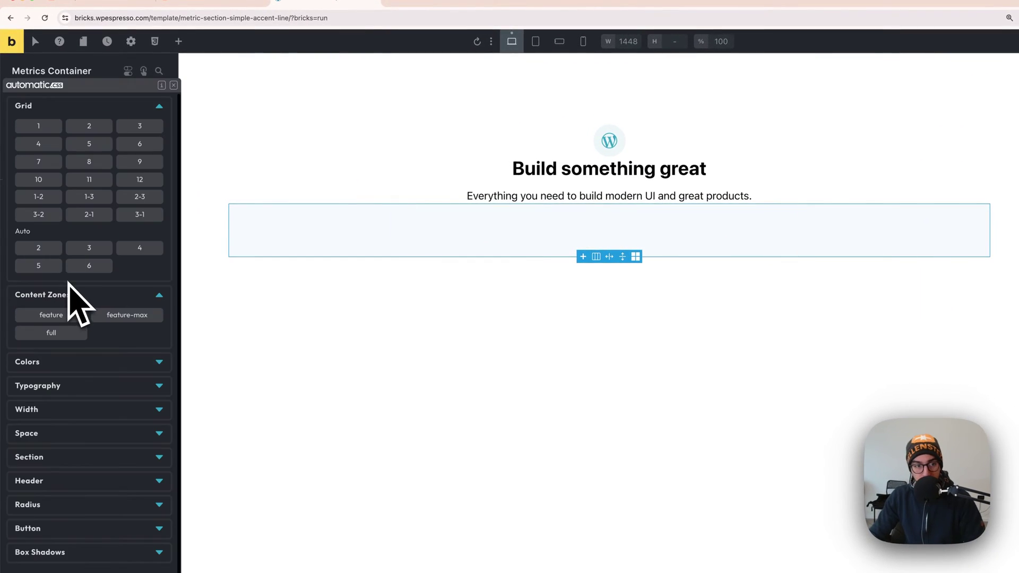
{"action": "left_click", "coordinate": [38, 144]}
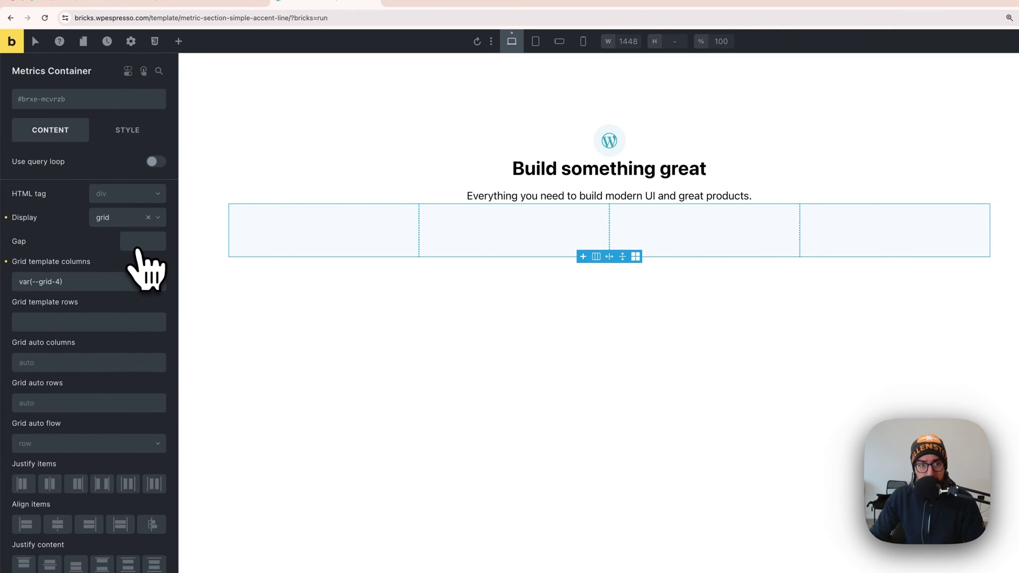
Check the metric items in the Figma design, return to Bricks and add a Block inside the Metrics Container.
{"action": "key", "text": "super+Tab"}
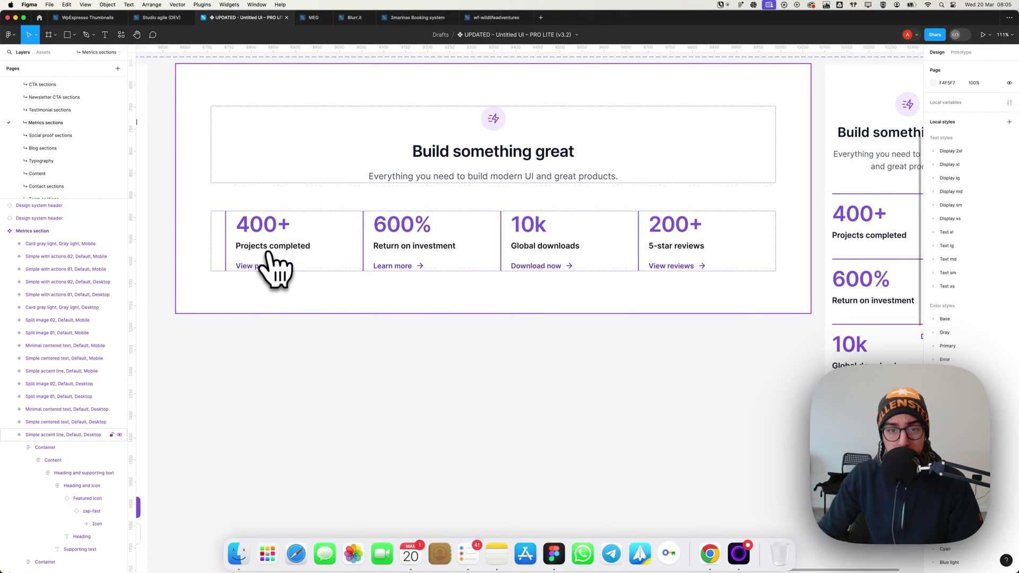
{"action": "key", "text": "super+Tab"}
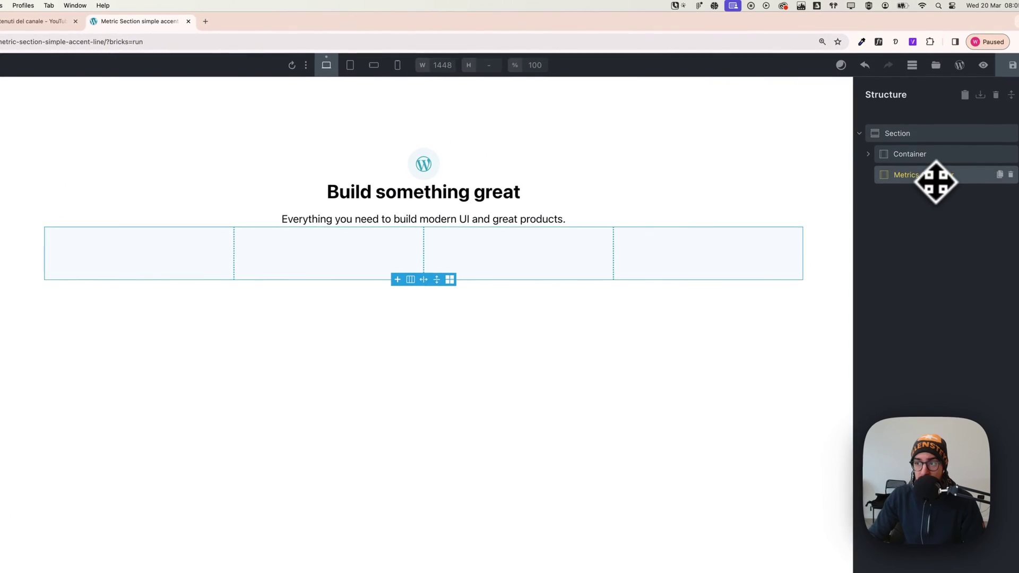
{"action": "left_click", "coordinate": [936, 182]}
{"action": "left_click", "coordinate": [178, 34]}
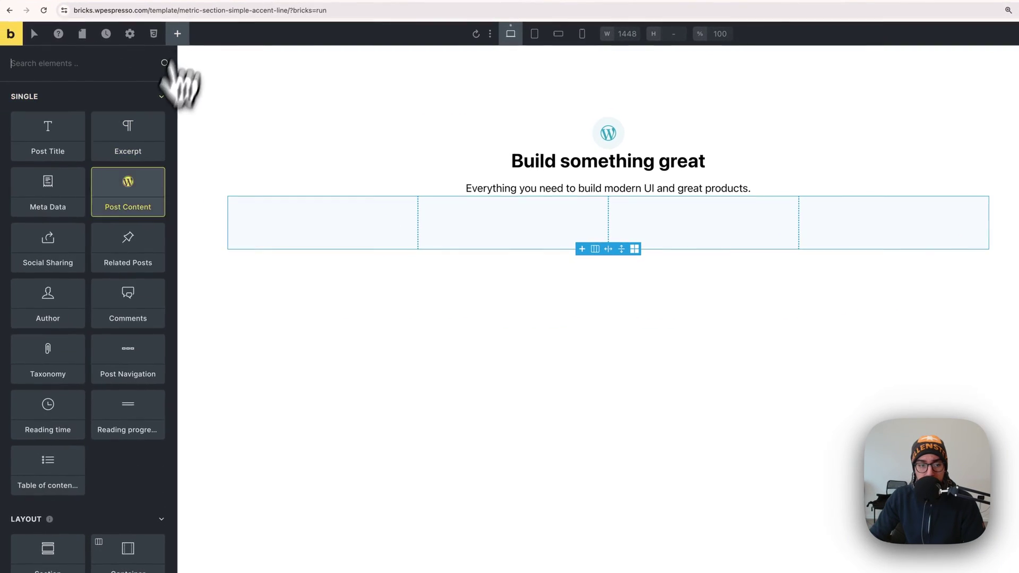
{"action": "scroll", "coordinate": [106, 318], "scroll_direction": "down", "scroll_amount": 4}
{"action": "left_click_drag", "start_coordinate": [32, 470], "coordinate": [706, 342]}
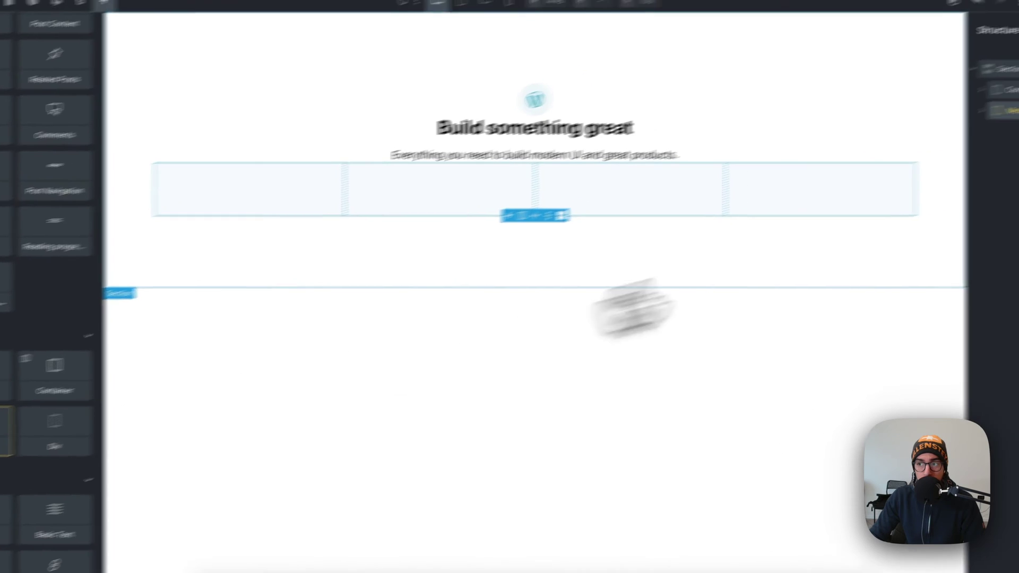
{"action": "left_click_drag", "start_coordinate": [632, 308], "coordinate": [1001, 122]}
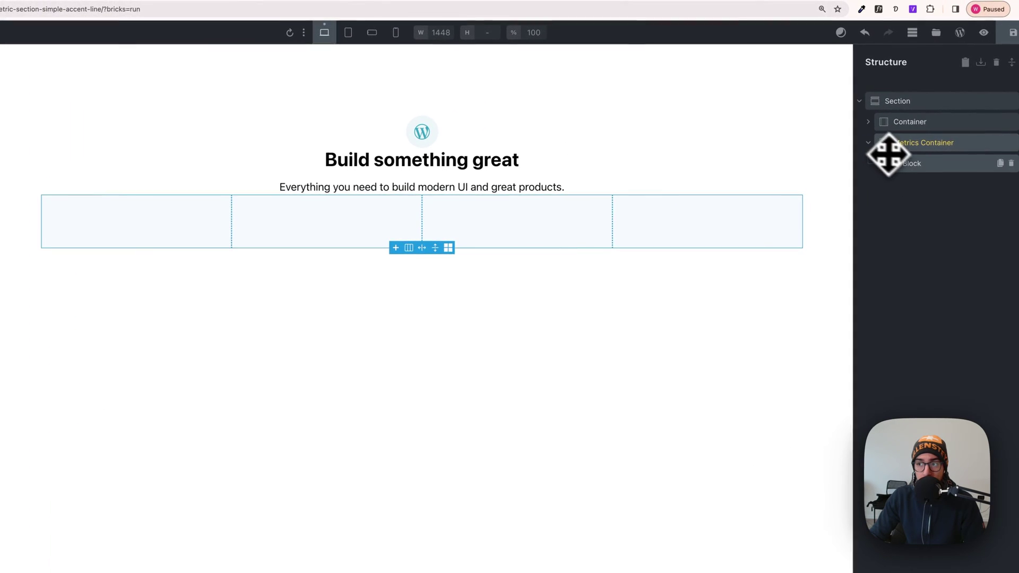
Rename the new Block inside the Metrics Container to "Metric single card".
{"action": "left_click", "coordinate": [929, 171]}
{"action": "type", "text": "Metric single card"}
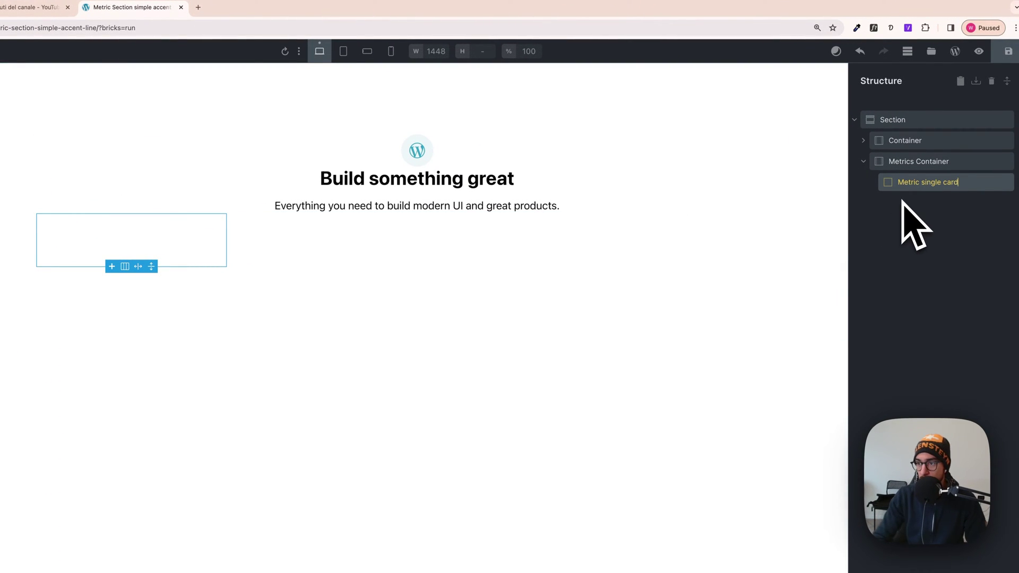
{"action": "left_click", "coordinate": [909, 212]}
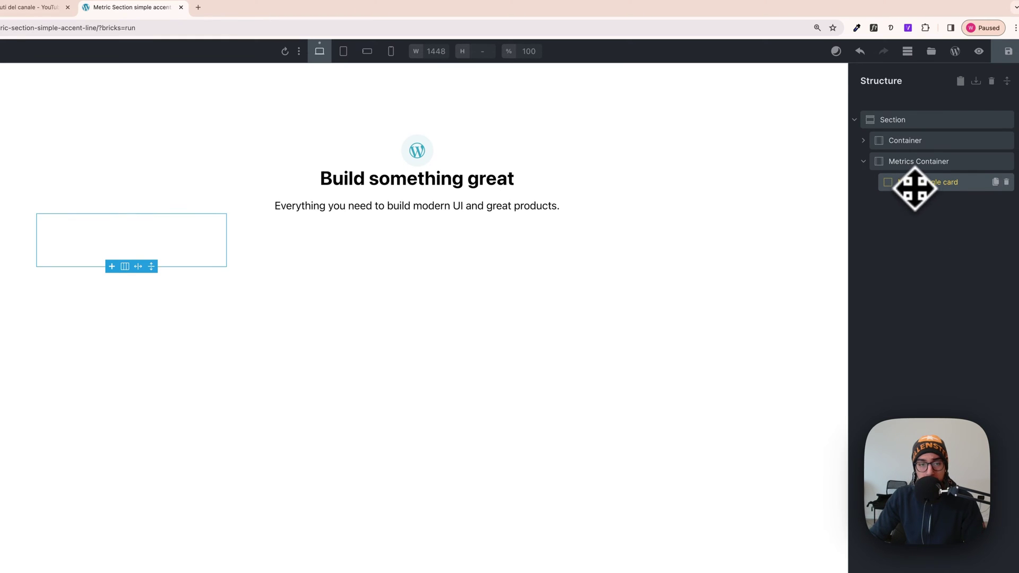
Find the Counter element in the element library and add it inside the Metric single card.
{"action": "left_click", "coordinate": [166, 64]}
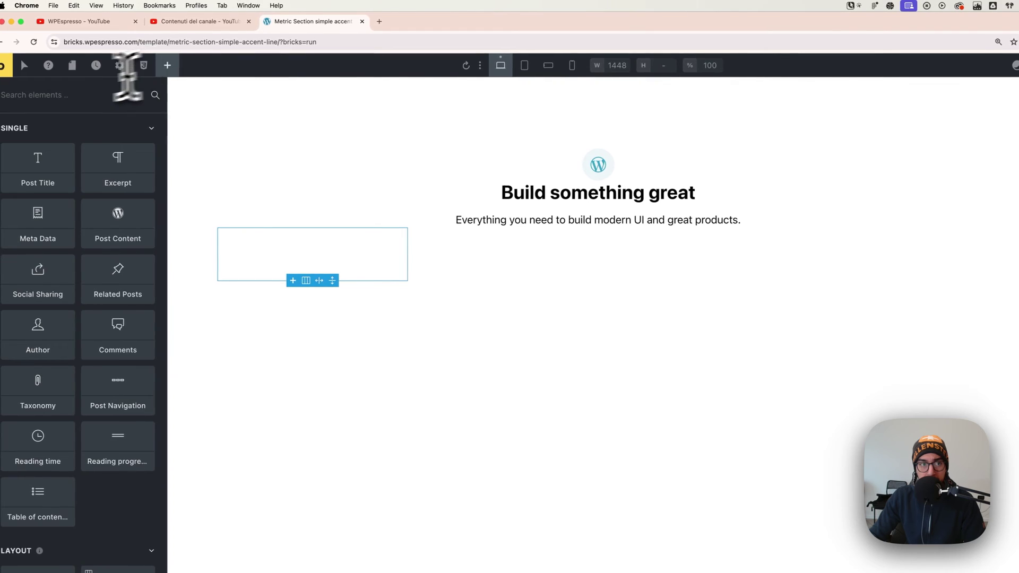
{"action": "type", "text": "cou"}
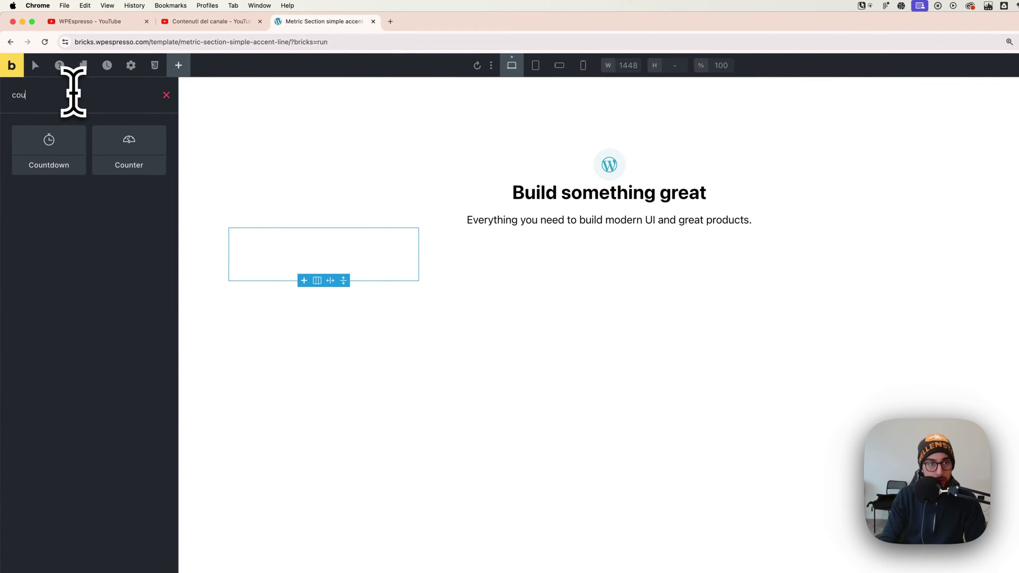
{"action": "left_click", "coordinate": [154, 169]}
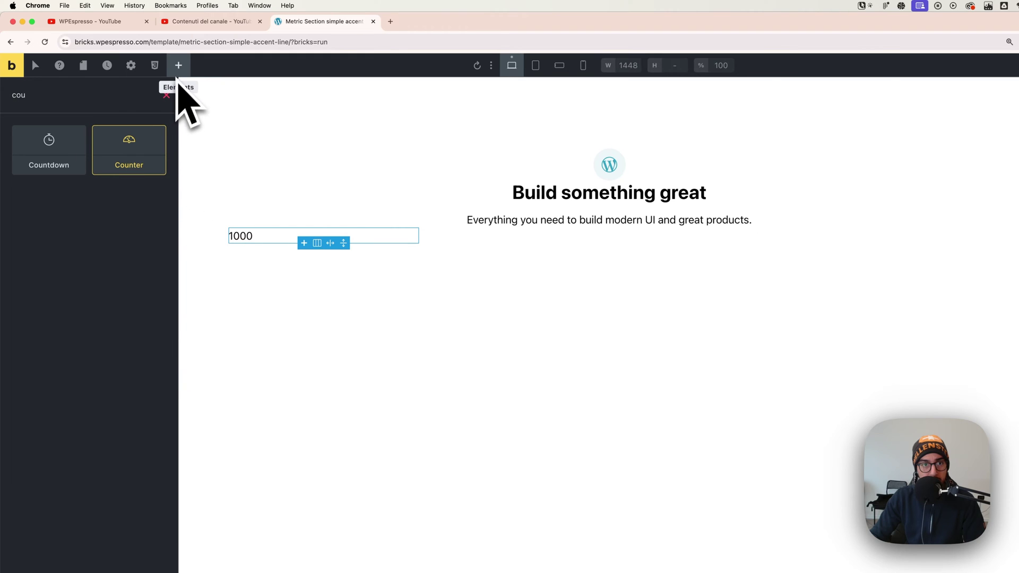
Add a Heading below the Counter in the Metric single card and rename it "metric heading".
{"action": "left_click", "coordinate": [167, 96]}
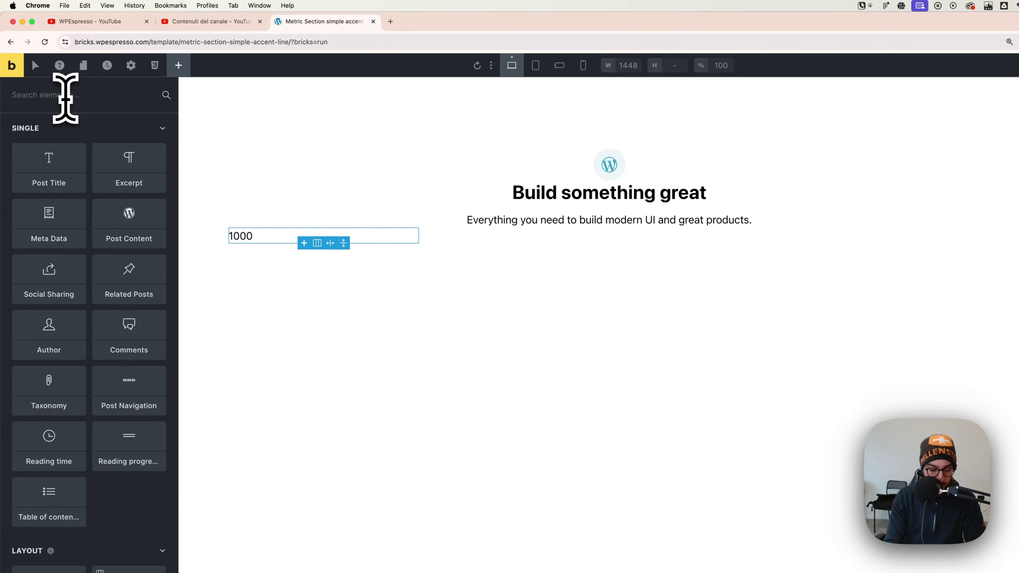
{"action": "left_click", "coordinate": [65, 98]}
{"action": "type", "text": "hea"}
{"action": "left_click", "coordinate": [53, 151]}
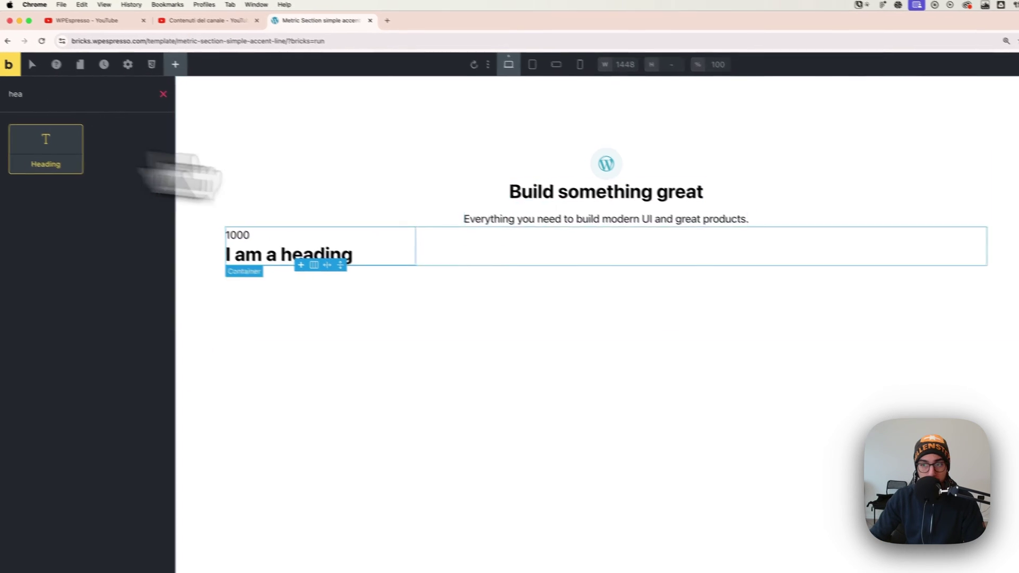
{"action": "left_click", "coordinate": [287, 258]}
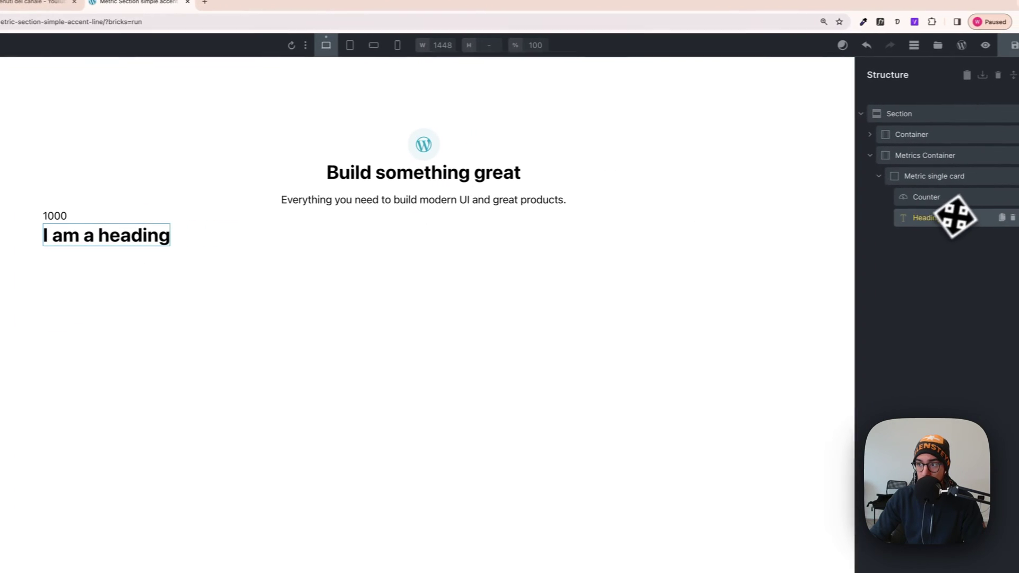
{"action": "double_click", "coordinate": [944, 217]}
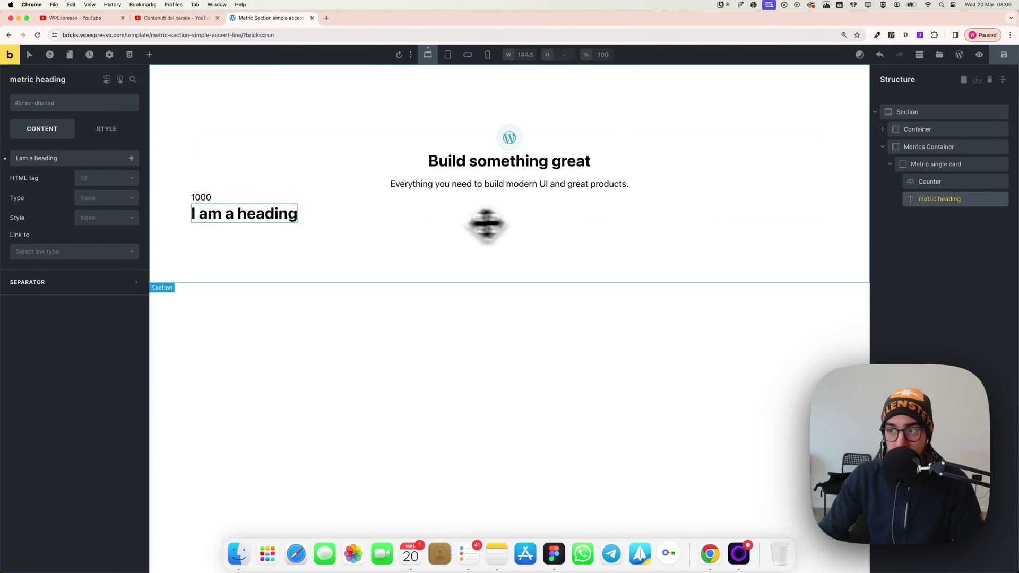
Add a Text Link element below the metric heading in the Metric single card.
{"action": "left_click", "coordinate": [149, 54]}
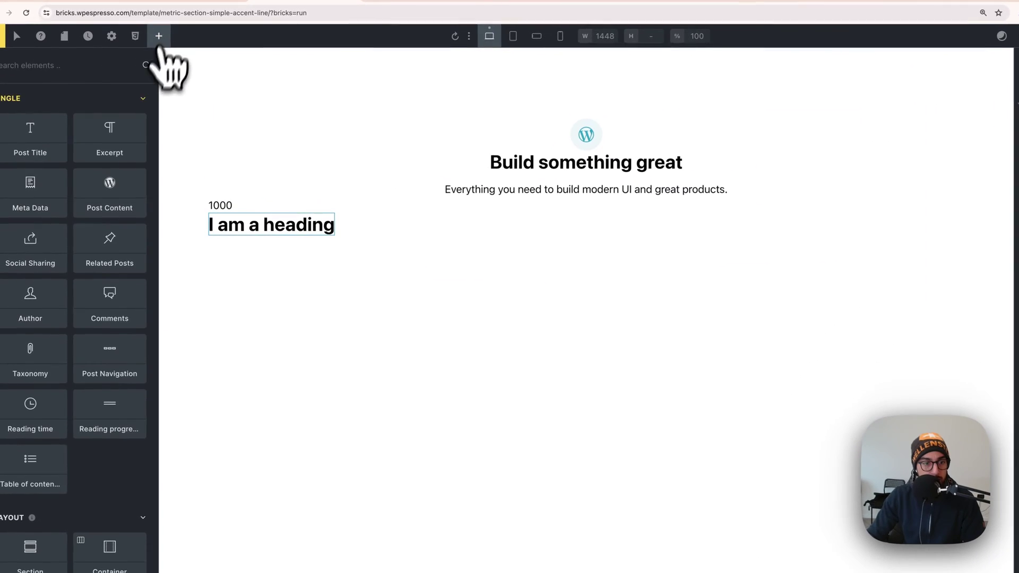
{"action": "scroll", "coordinate": [113, 405], "scroll_direction": "down", "scroll_amount": 6}
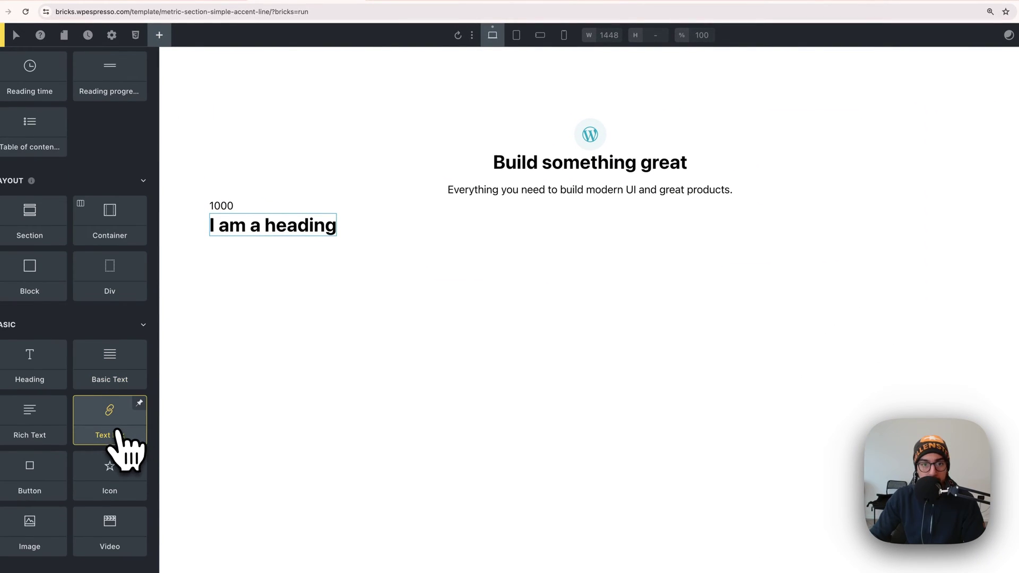
{"action": "left_click_drag", "start_coordinate": [118, 431], "coordinate": [380, 230]}
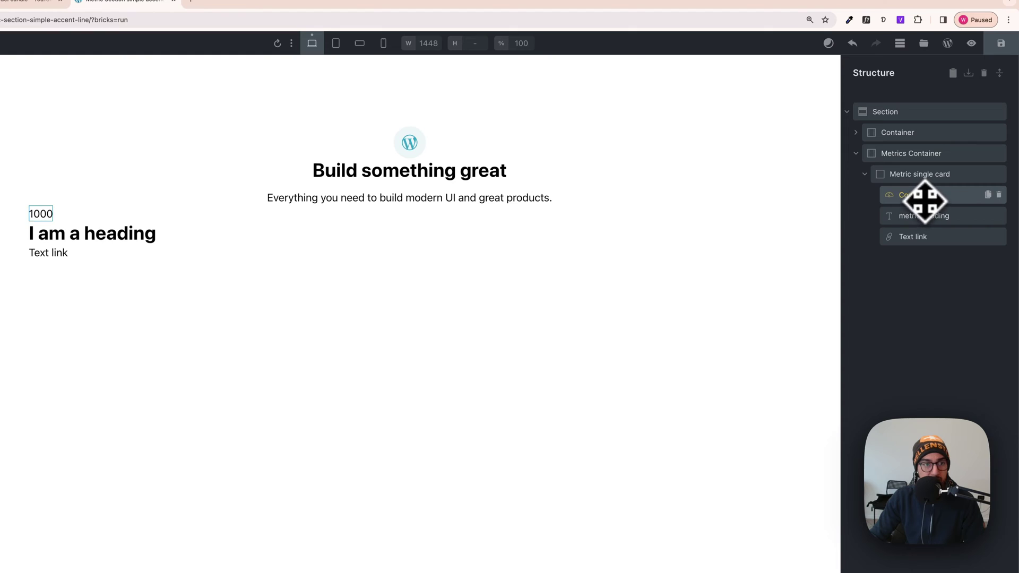
Set the Counter's font size to the Automatic.css variable var(--text-xxl) and its font weight to 800.
{"action": "left_click", "coordinate": [925, 200]}
{"action": "left_click", "coordinate": [119, 95]}
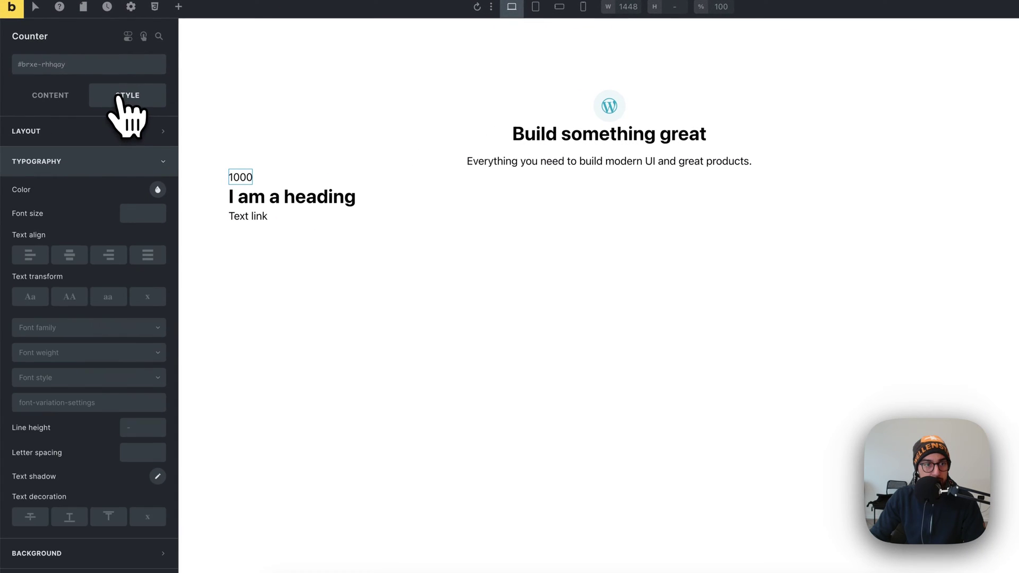
{"action": "right_click", "coordinate": [143, 213]}
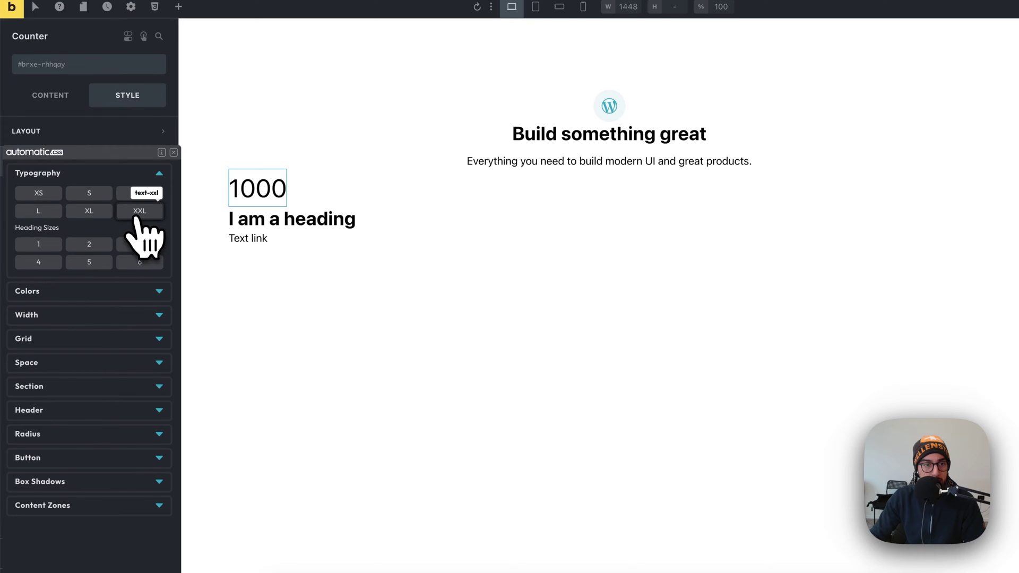
{"action": "left_click", "coordinate": [138, 212]}
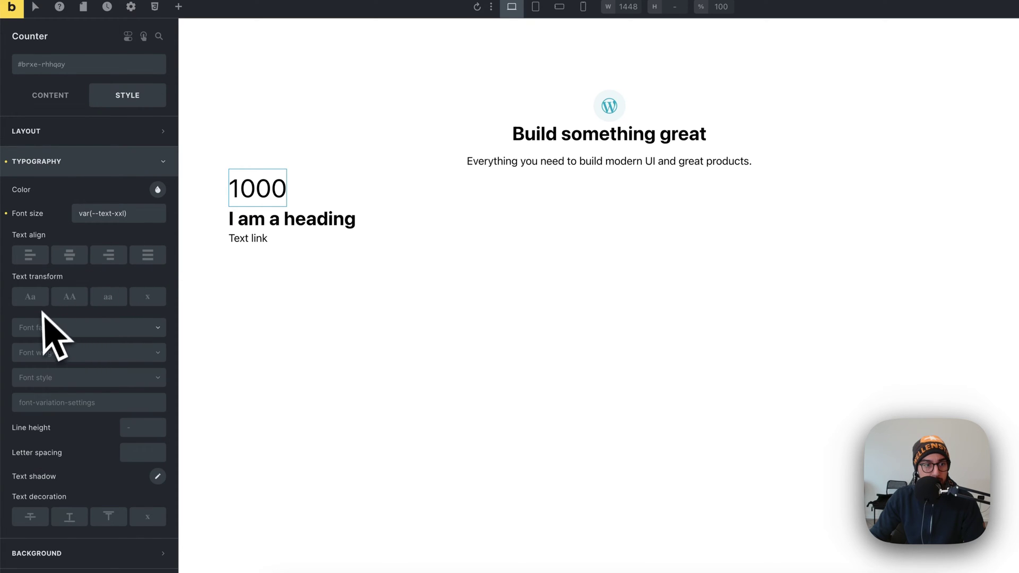
{"action": "left_click", "coordinate": [40, 353]}
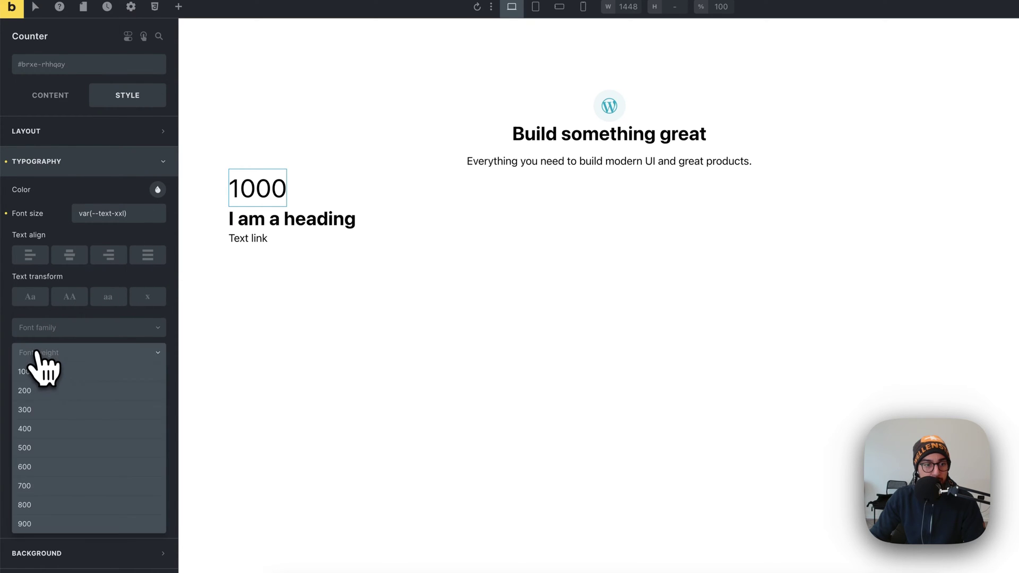
{"action": "left_click", "coordinate": [47, 501]}
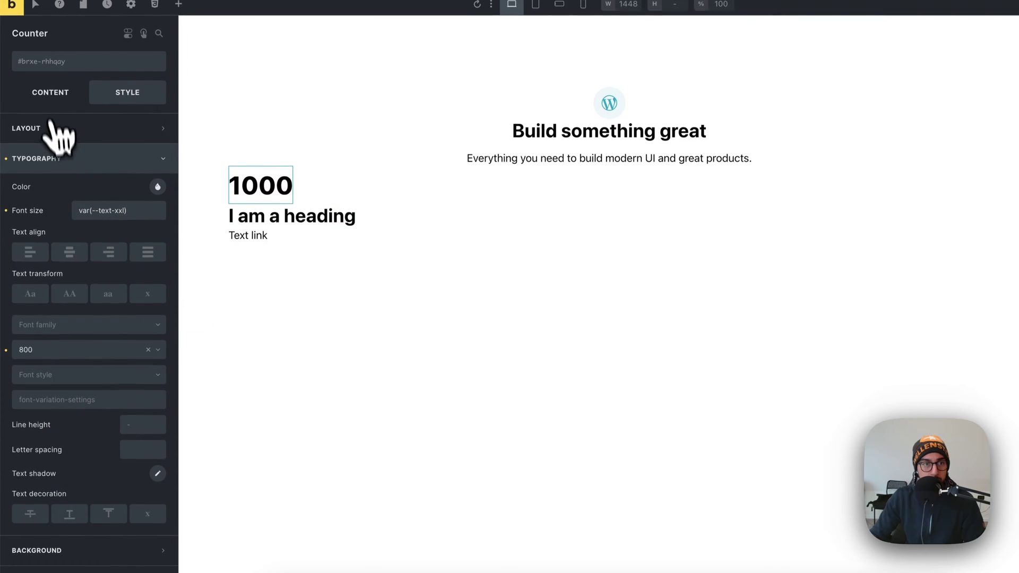
Give the Counter a font weight lighter than 800 and add + as its suffix.
{"action": "left_click", "coordinate": [50, 93]}
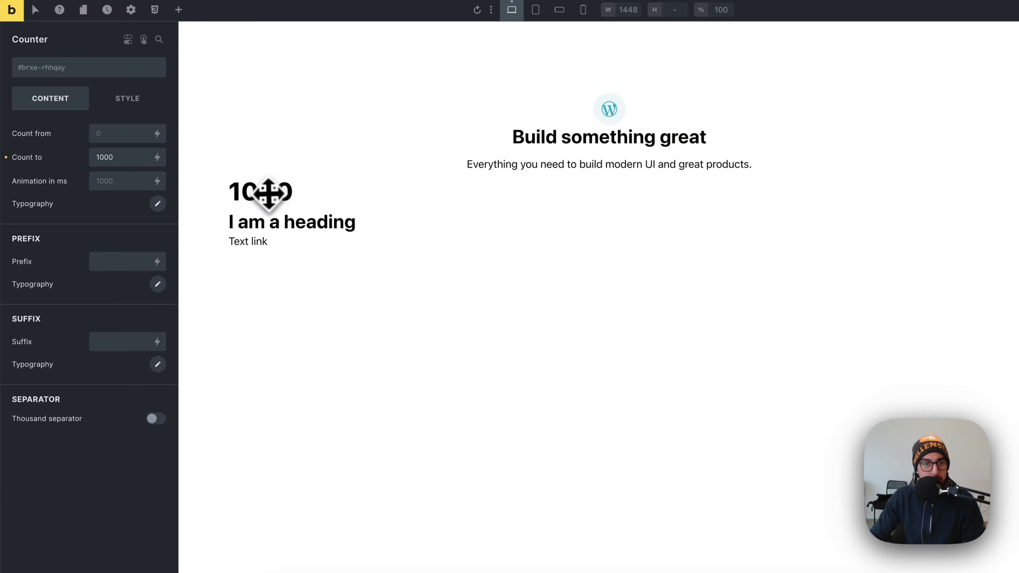
{"action": "left_click", "coordinate": [130, 100]}
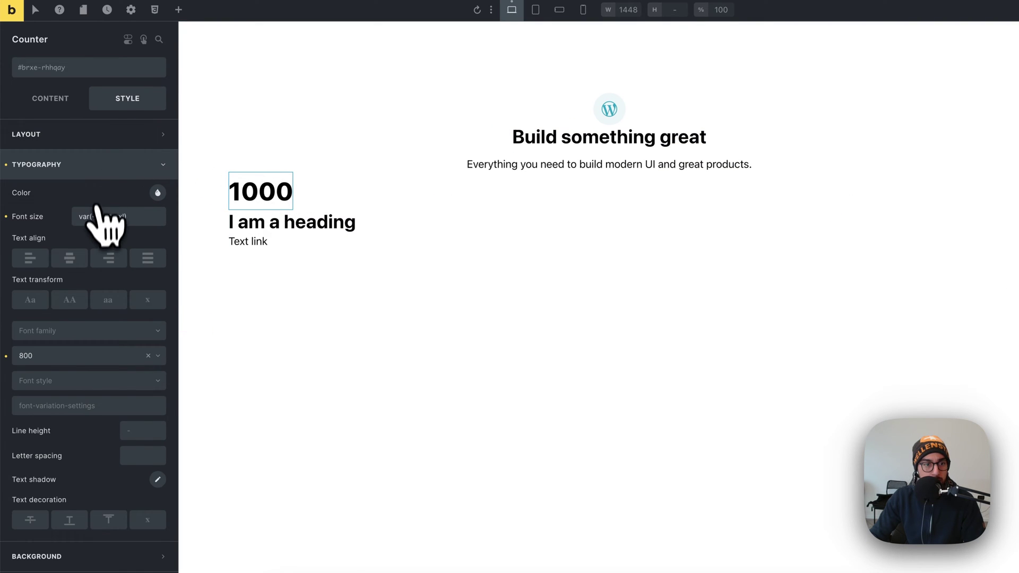
{"action": "left_click", "coordinate": [74, 356]}
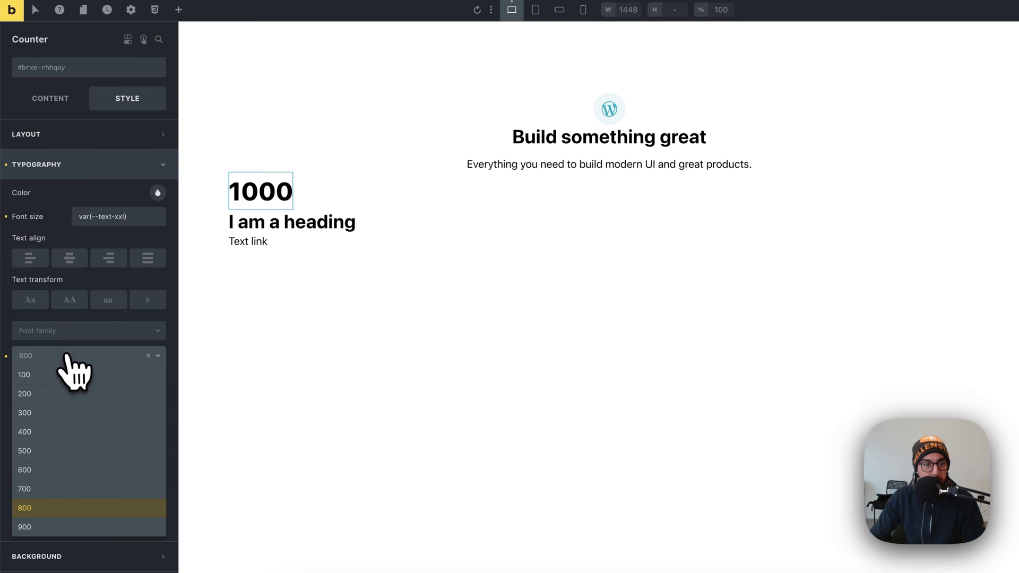
{"action": "left_click", "coordinate": [50, 479]}
{"action": "left_click", "coordinate": [57, 105]}
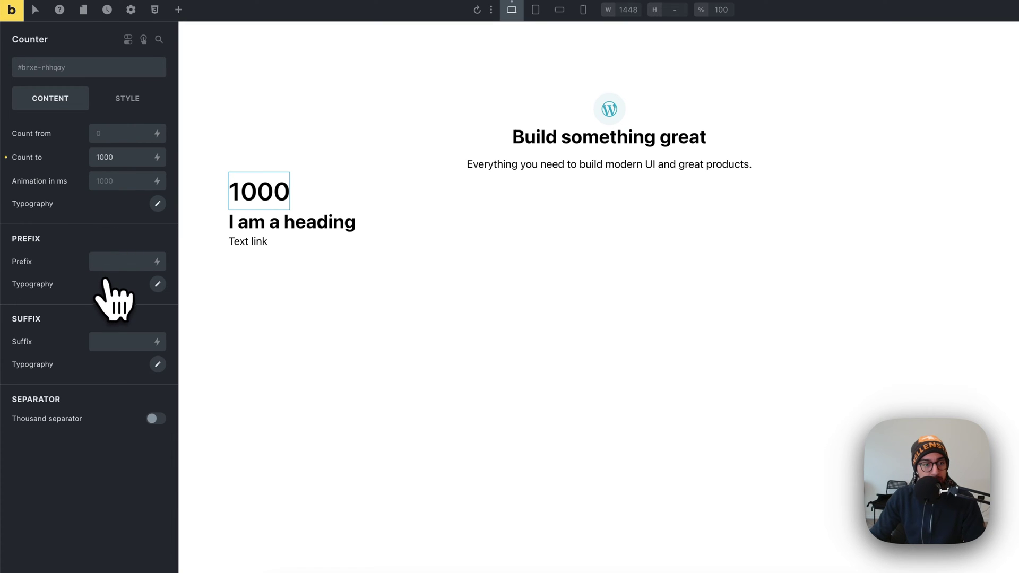
{"action": "left_click", "coordinate": [114, 342]}
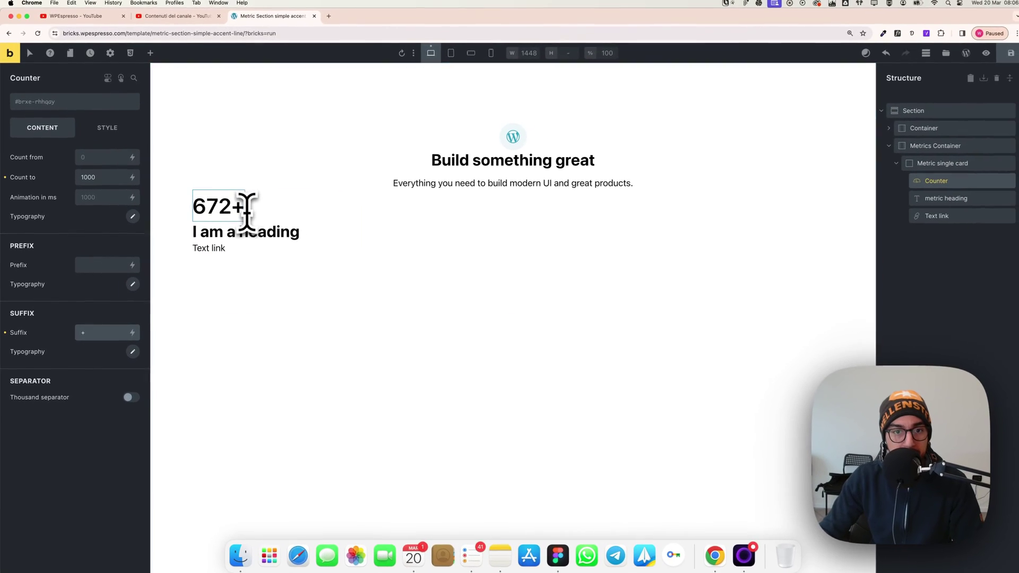
Copy the text "Projects completed" from the first metric in Figma and paste it as the metric heading's text in Bricks.
{"action": "key", "text": "super+Tab"}
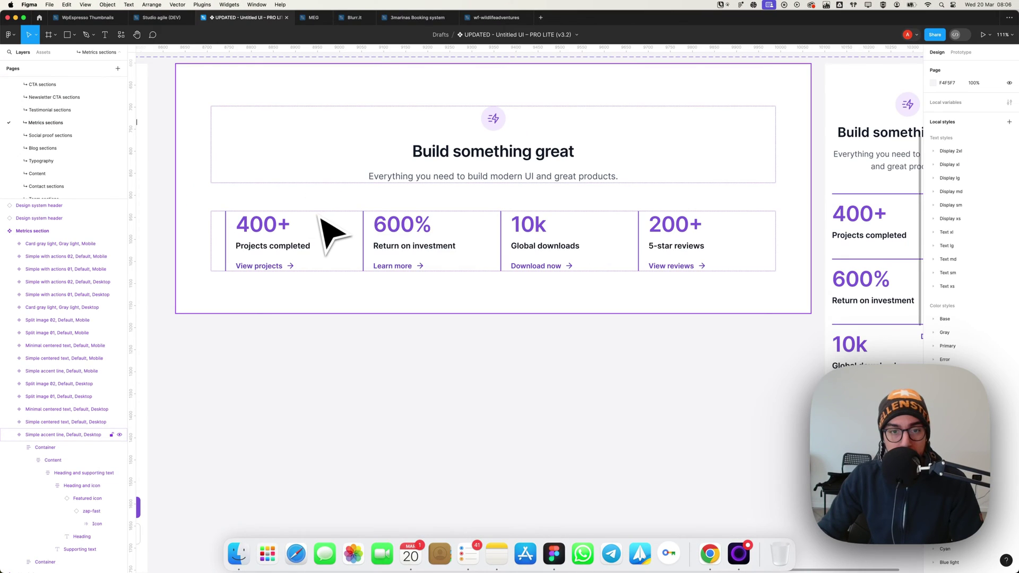
{"action": "double_click", "coordinate": [274, 248]}
{"action": "double_click", "coordinate": [274, 249]}
{"action": "double_click", "coordinate": [274, 249]}
{"action": "double_click", "coordinate": [274, 249]}
{"action": "double_click", "coordinate": [274, 248]}
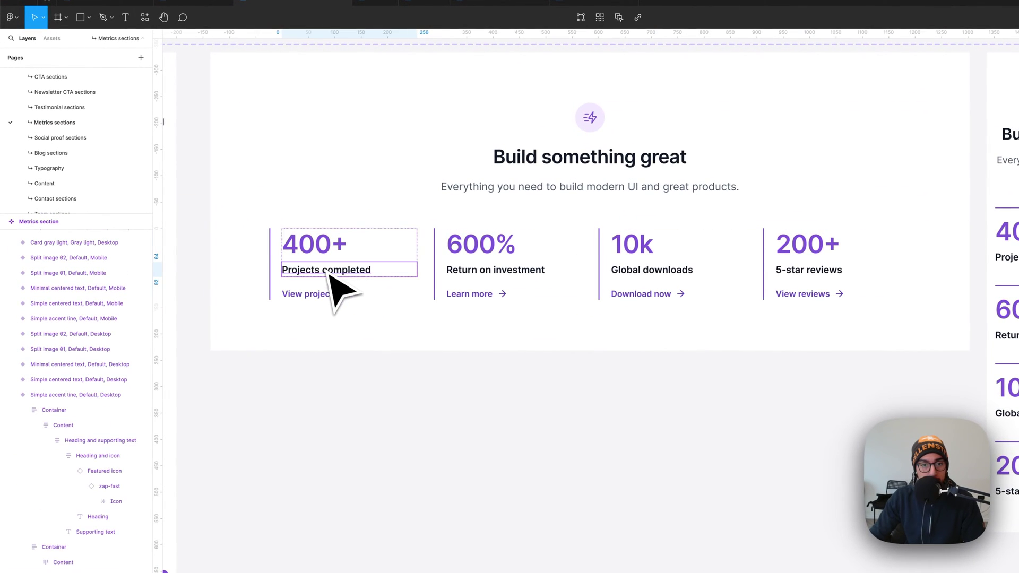
{"action": "double_click", "coordinate": [329, 274]}
{"action": "key", "text": "super+c"}
{"action": "key", "text": "super+Tab"}
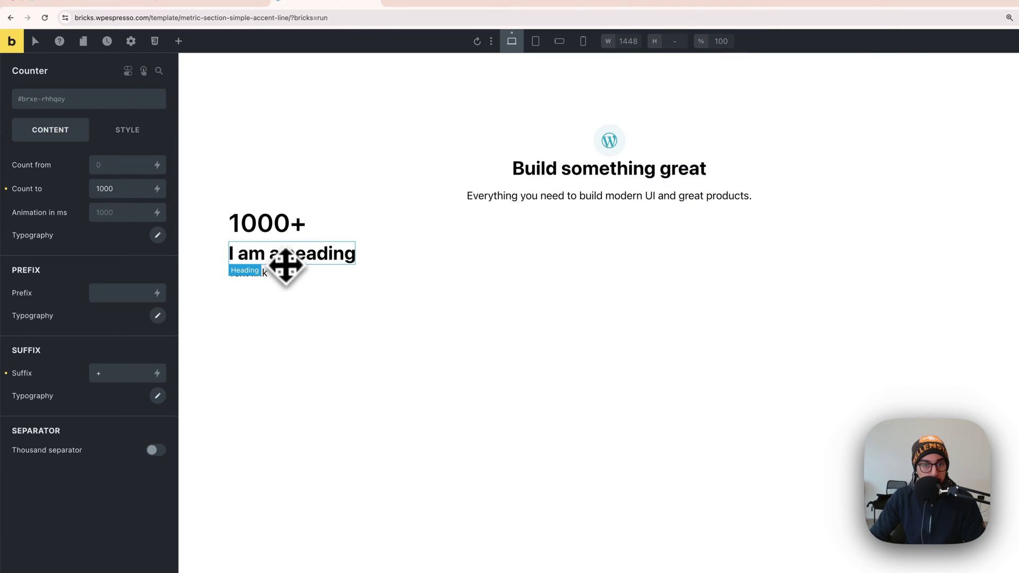
{"action": "left_click", "coordinate": [277, 256]}
{"action": "left_click_drag", "start_coordinate": [106, 165], "coordinate": [44, 165]}
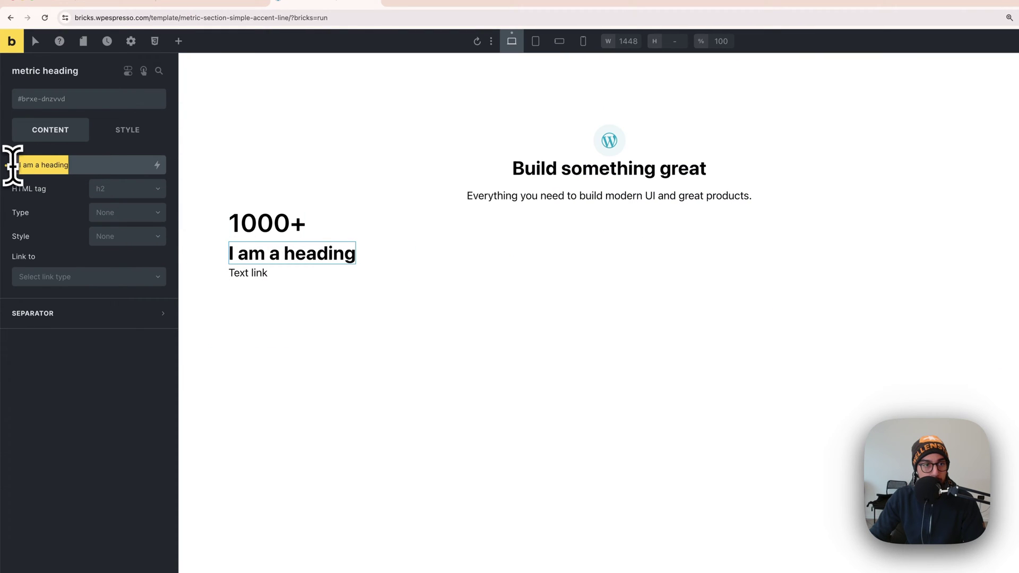
{"action": "key", "text": "super+v"}
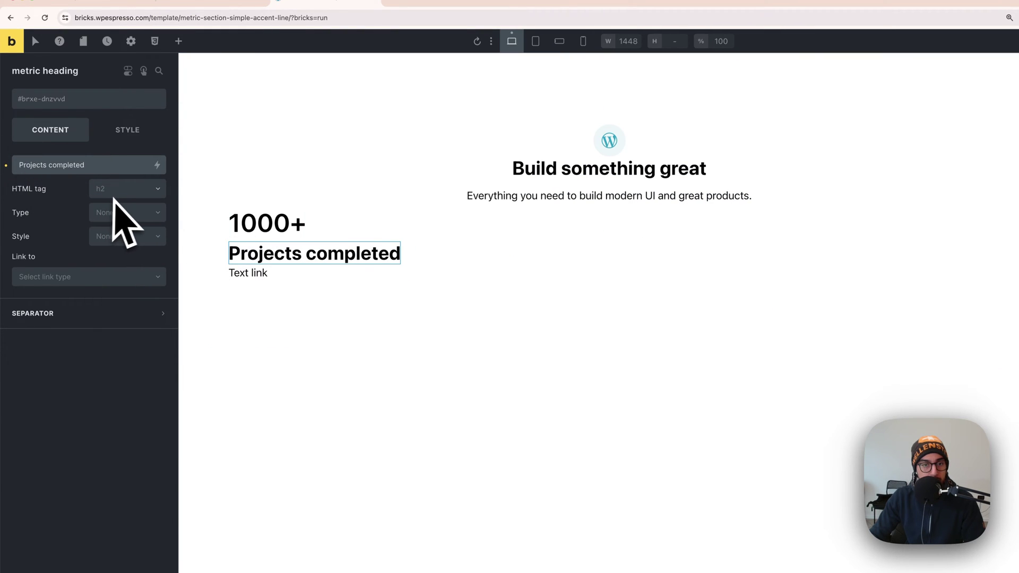
Set the metric heading's font size to the Automatic.css variable var(--text-m).
{"action": "left_click", "coordinate": [130, 132]}
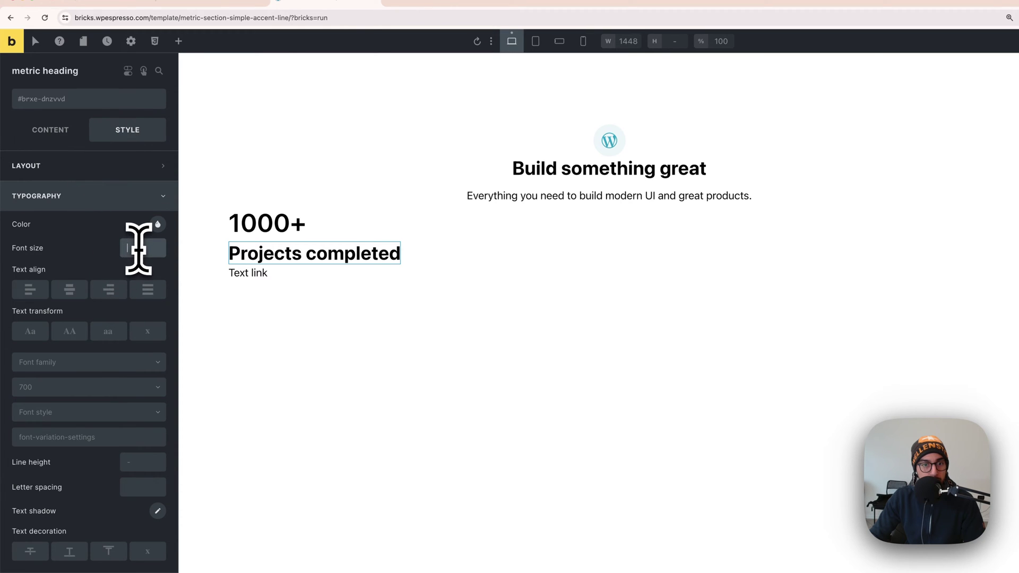
{"action": "right_click", "coordinate": [135, 249]}
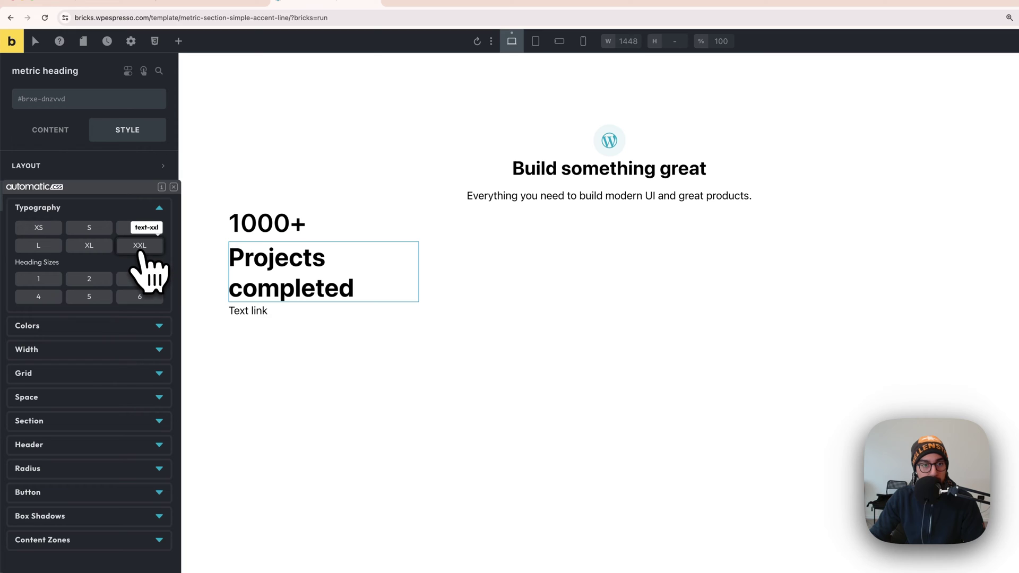
{"action": "left_click", "coordinate": [131, 228]}
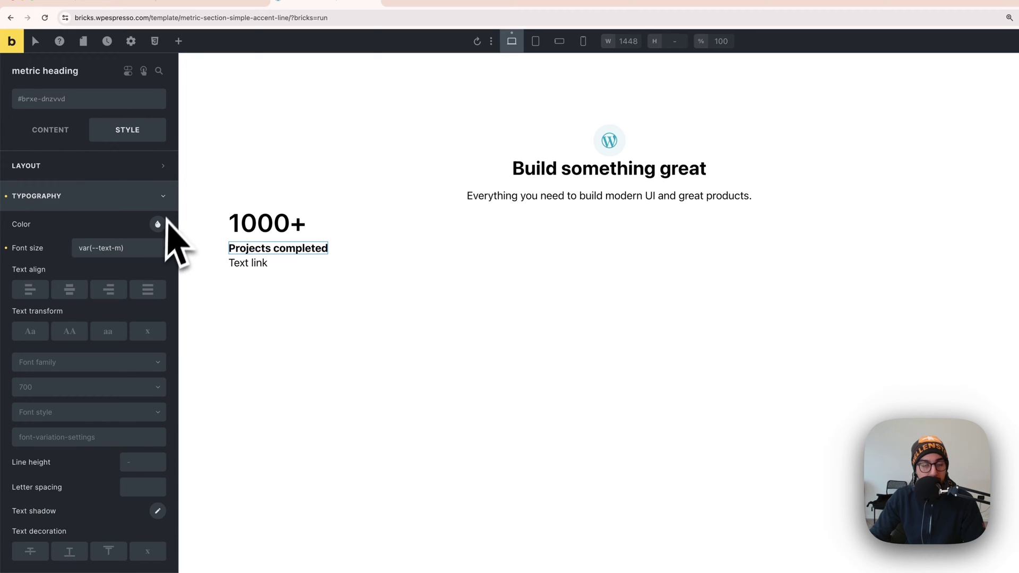
Add the long right-pointing arrow from the Fontawesome - Solid library as the Text link's icon.
{"action": "left_click", "coordinate": [251, 267]}
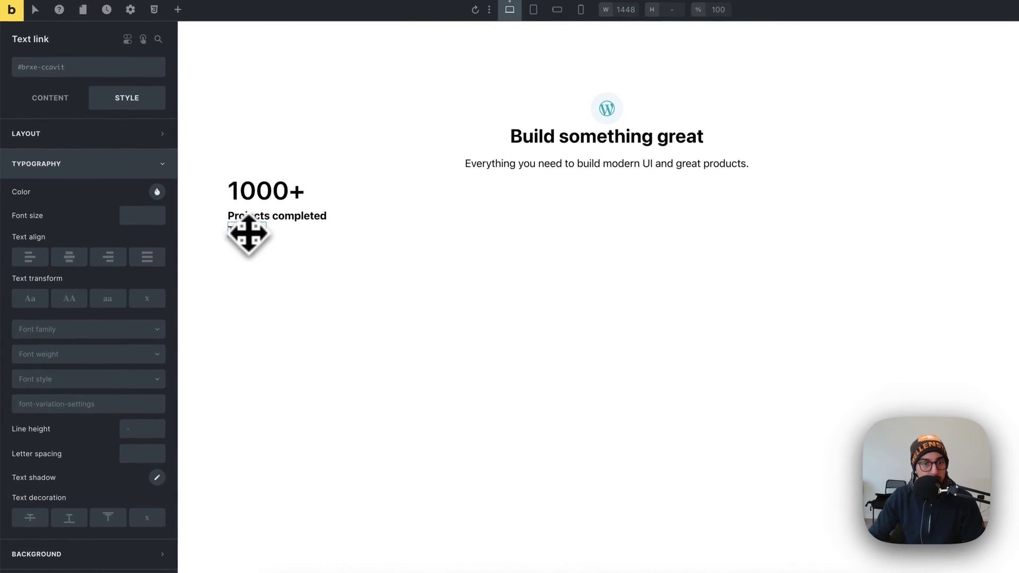
{"action": "left_click", "coordinate": [54, 104]}
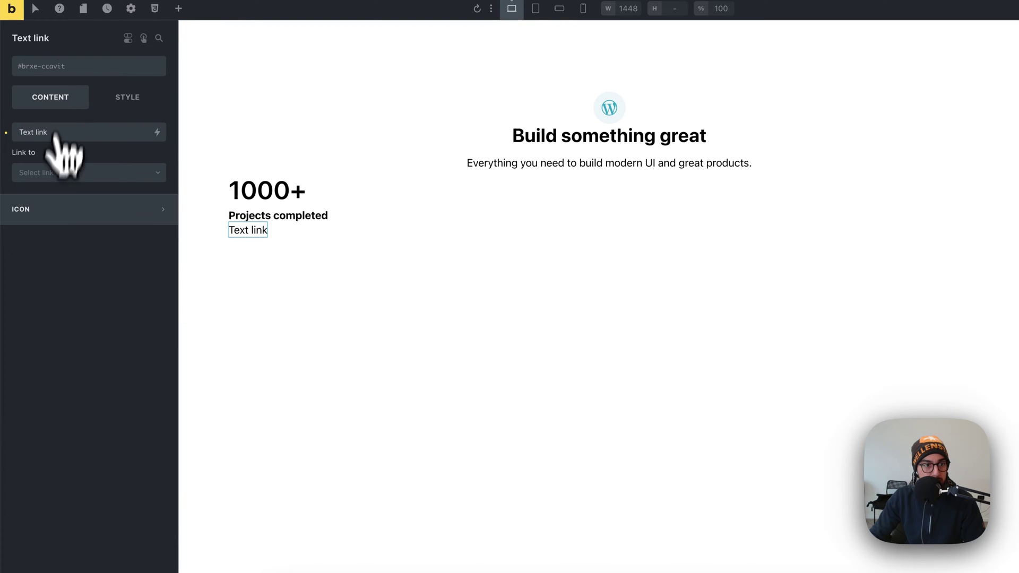
{"action": "left_click", "coordinate": [60, 210]}
{"action": "left_click", "coordinate": [155, 239]}
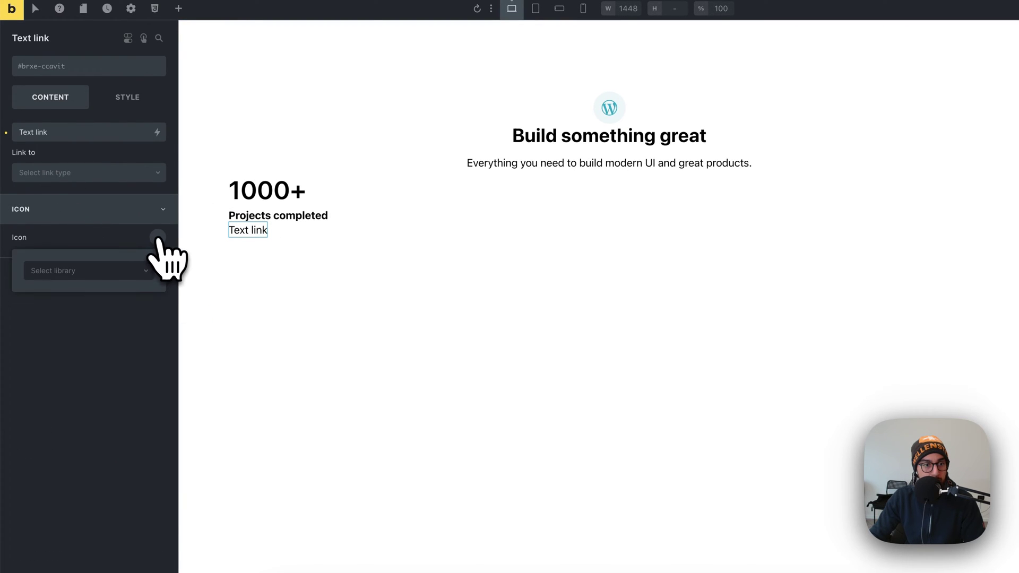
{"action": "left_click", "coordinate": [87, 271]}
{"action": "left_click", "coordinate": [80, 328]}
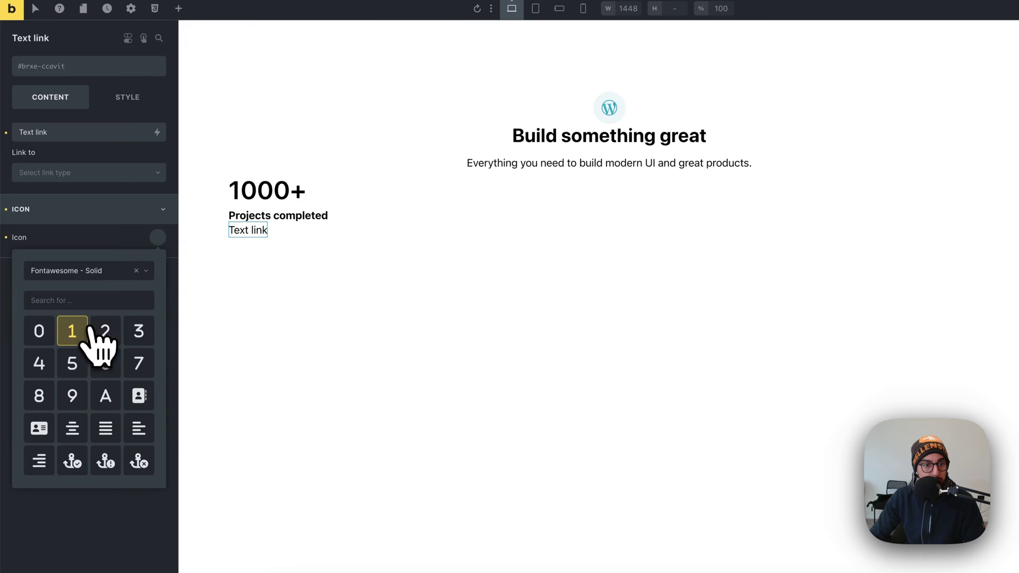
{"action": "scroll", "coordinate": [101, 340], "scroll_direction": "down", "scroll_amount": 10}
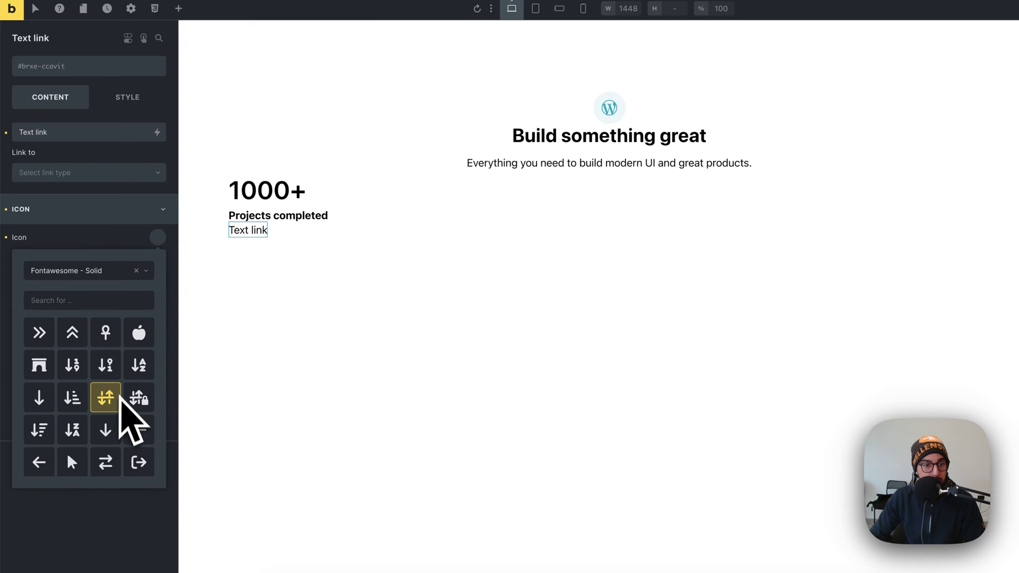
{"action": "scroll", "coordinate": [123, 404], "scroll_direction": "down", "scroll_amount": 1}
{"action": "scroll", "coordinate": [106, 408], "scroll_direction": "down", "scroll_amount": 1}
{"action": "left_click", "coordinate": [39, 434]}
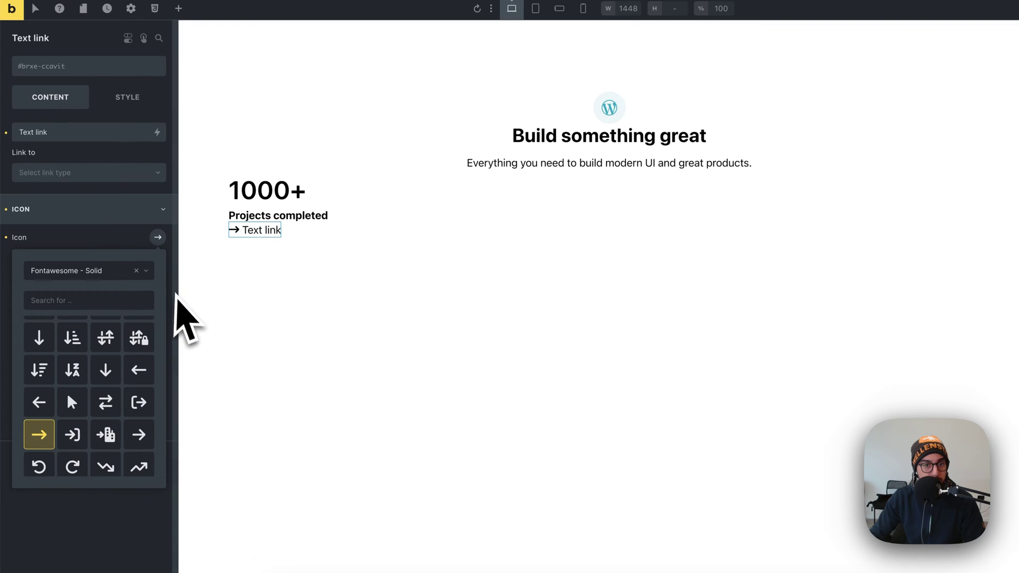
Set the link icon's position to Right and replace the link text with "View projects" copied from the first metric in Figma.
{"action": "left_click", "coordinate": [122, 496]}
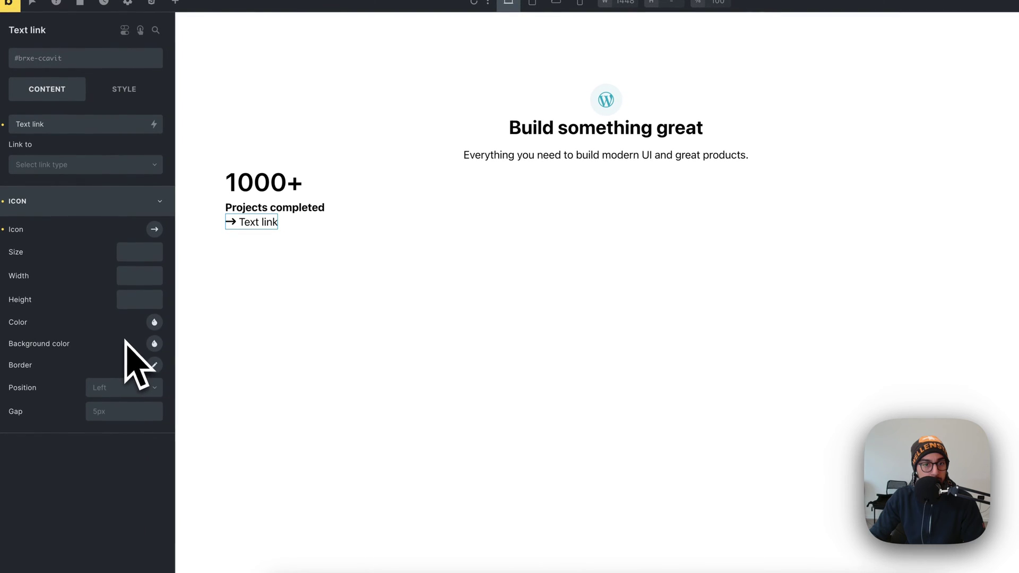
{"action": "left_click", "coordinate": [109, 390]}
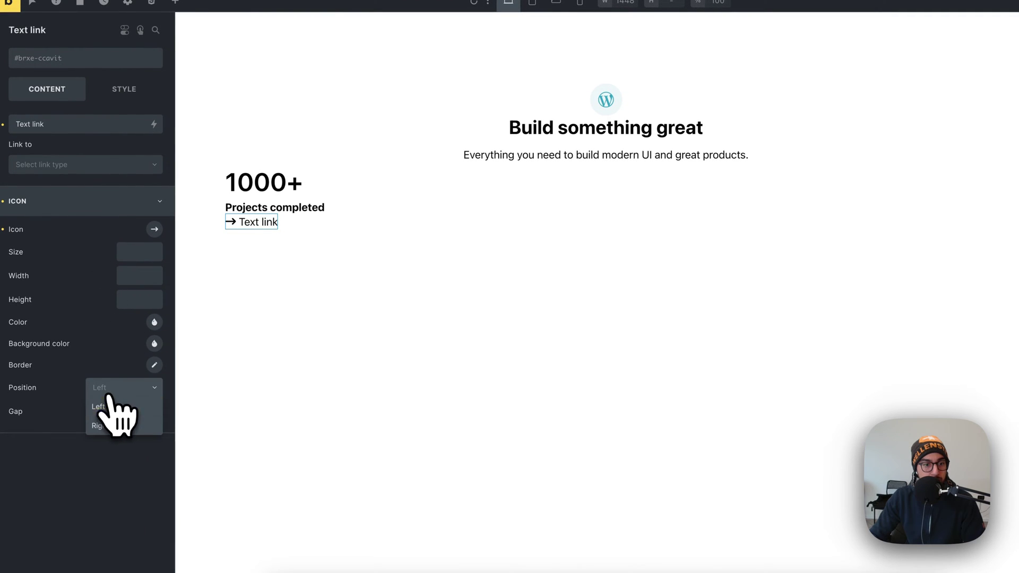
{"action": "left_click", "coordinate": [113, 424]}
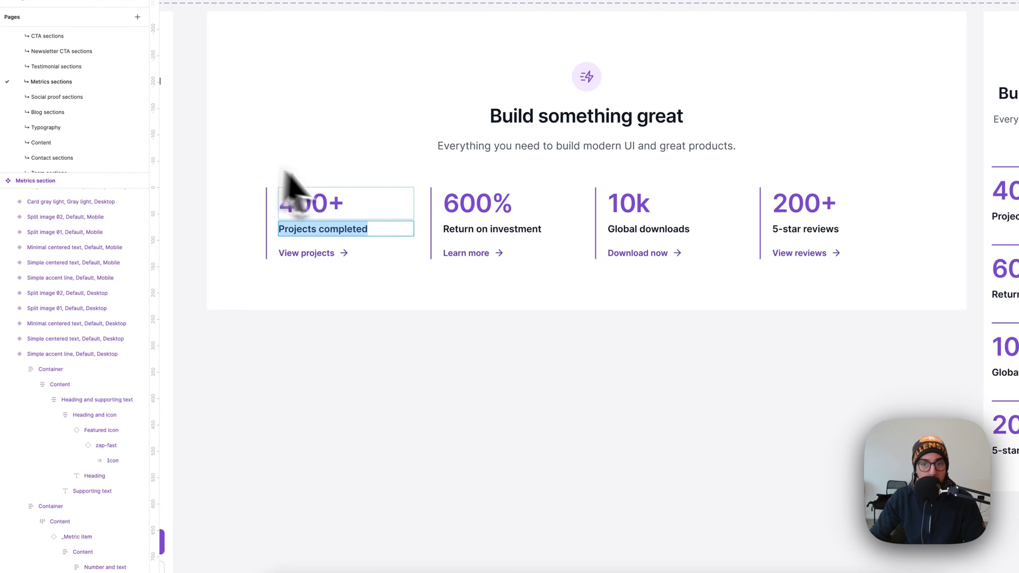
{"action": "double_click", "coordinate": [311, 253]}
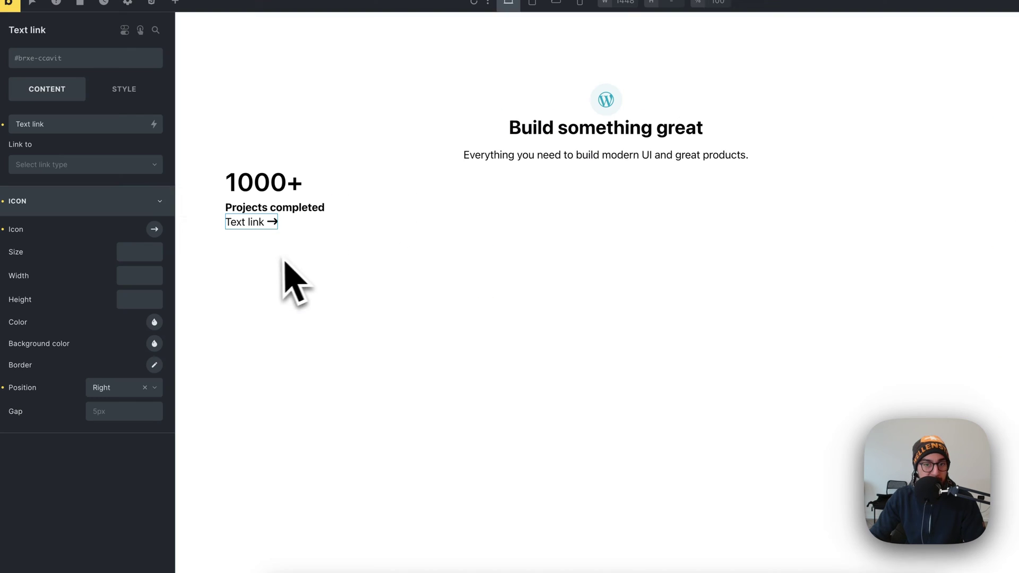
{"action": "triple_click", "coordinate": [67, 125]}
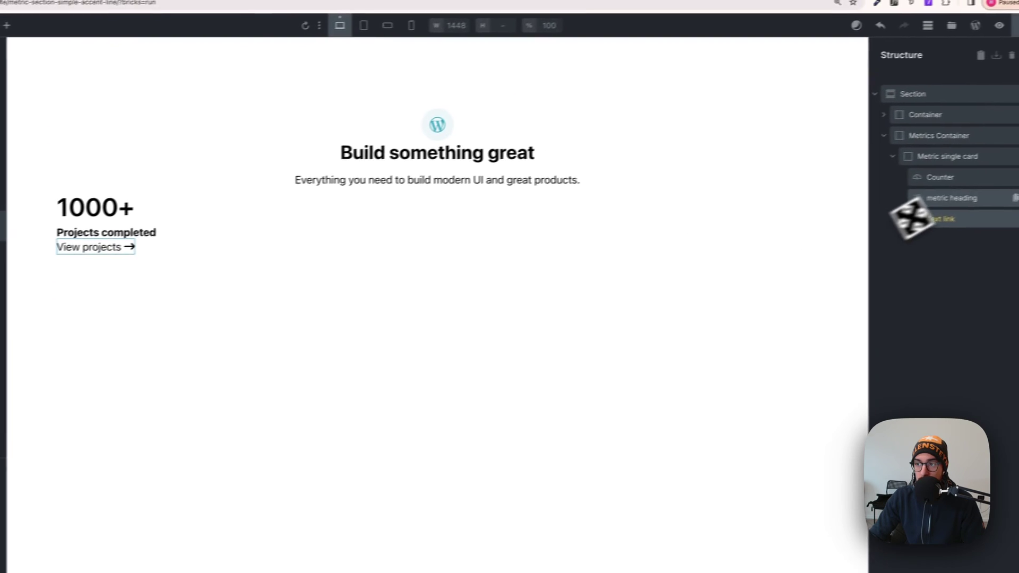
Wrap the Counter in a div and name the new element "metric wrapper".
{"action": "right_click", "coordinate": [915, 184]}
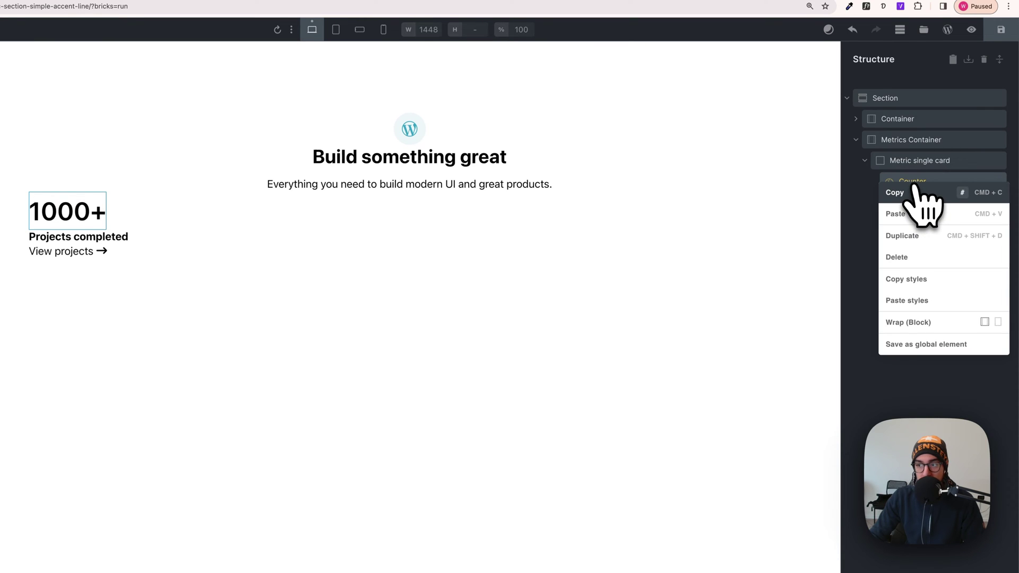
{"action": "left_click", "coordinate": [998, 319]}
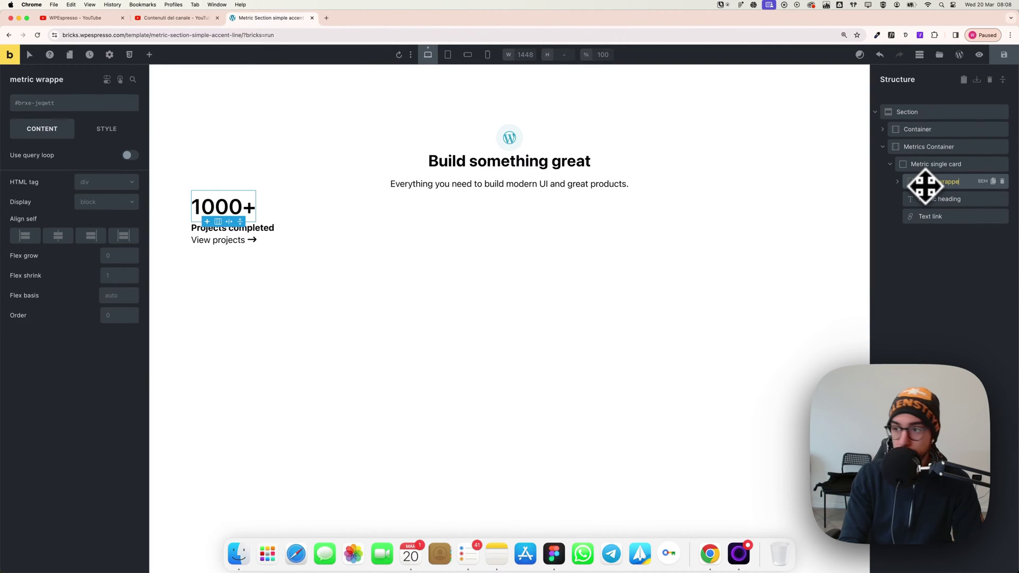
{"action": "type", "text": "r"}
Move the metric heading into the metric wrapper, below the Counter.
{"action": "left_click", "coordinate": [922, 196]}
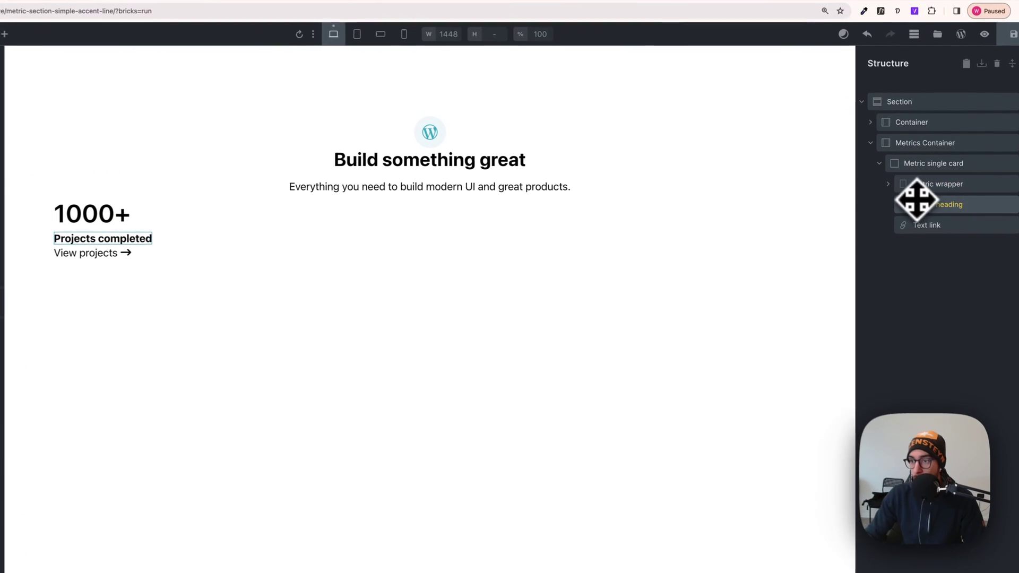
{"action": "left_click", "coordinate": [887, 184]}
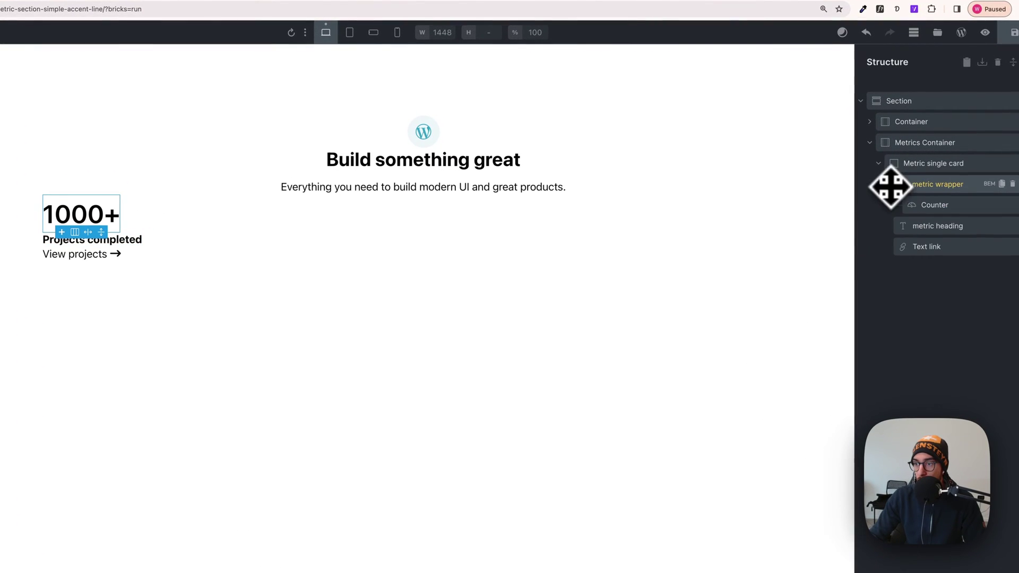
{"action": "left_click", "coordinate": [930, 227]}
{"action": "left_click_drag", "start_coordinate": [932, 228], "coordinate": [933, 219]}
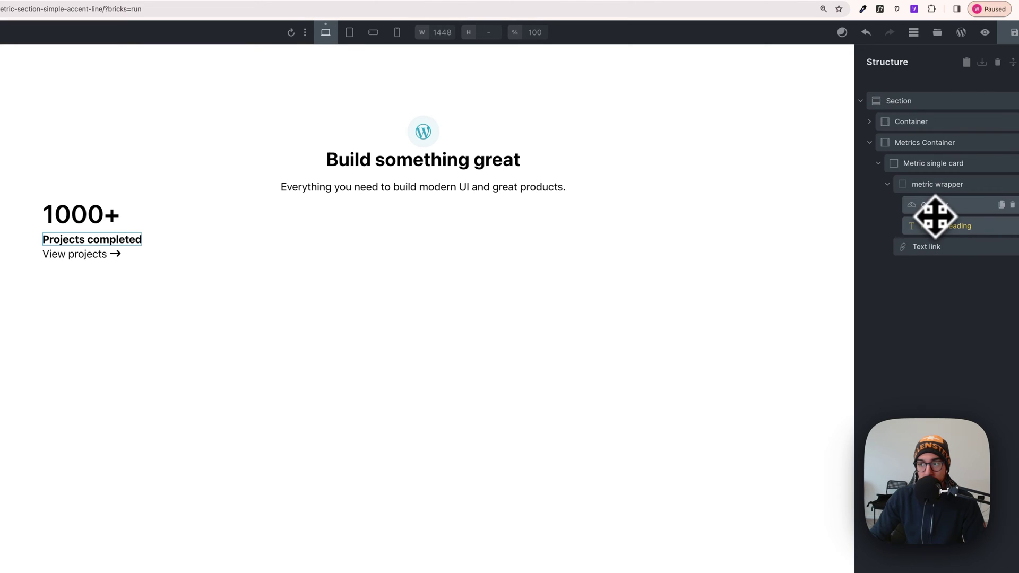
Apply BEM classes to the Metric single card and its child elements with the block name metric-single-card-two, keeping Sync Labels on.
{"action": "left_click", "coordinate": [925, 164]}
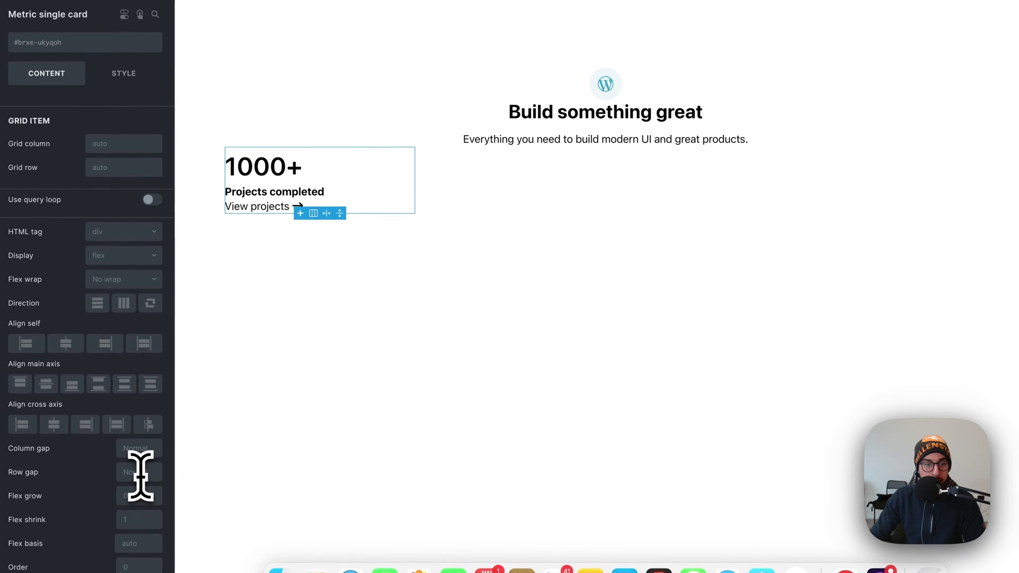
{"action": "left_click", "coordinate": [140, 474]}
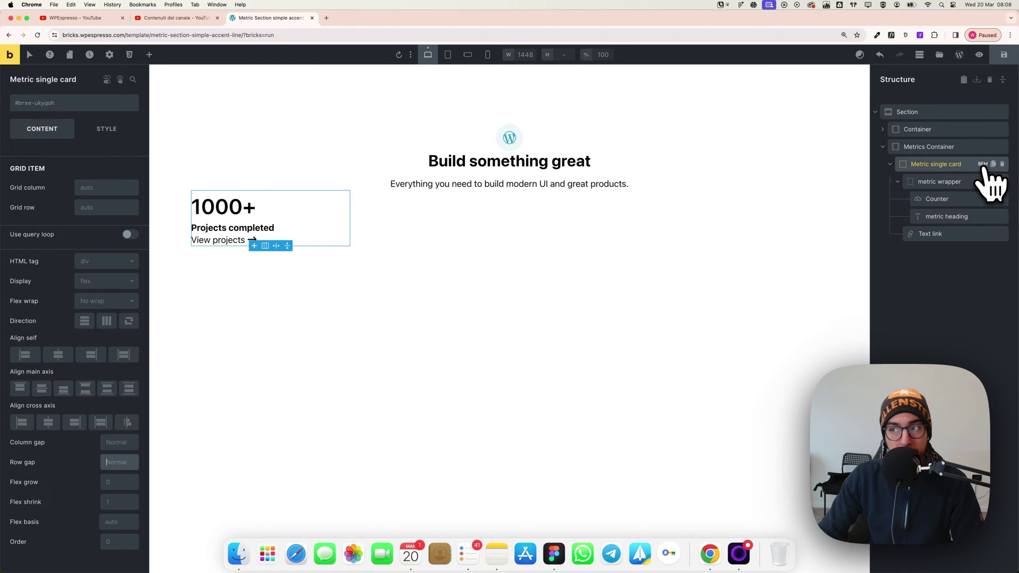
{"action": "left_click", "coordinate": [984, 164]}
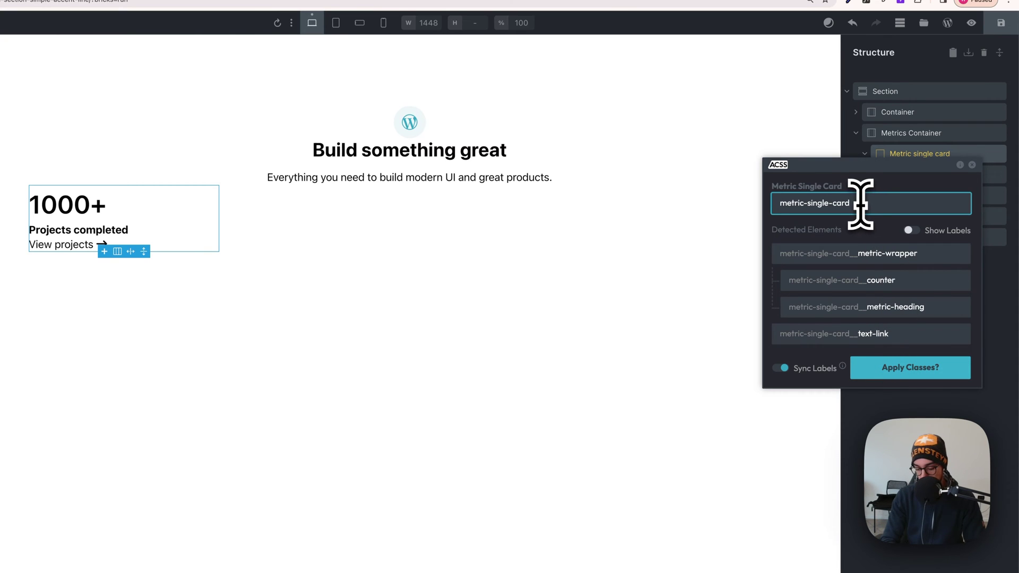
{"action": "type", "text": "-one"}
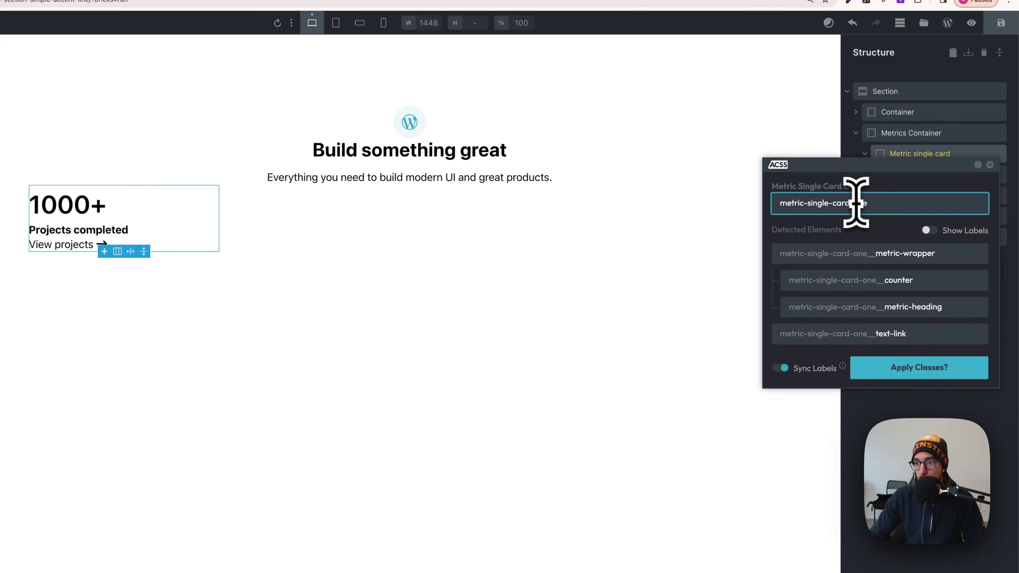
{"action": "key", "text": "BackSpace"}
{"action": "key", "text": "BackSpace"}
{"action": "key", "text": "BackSpace"}
{"action": "type", "text": "two"}
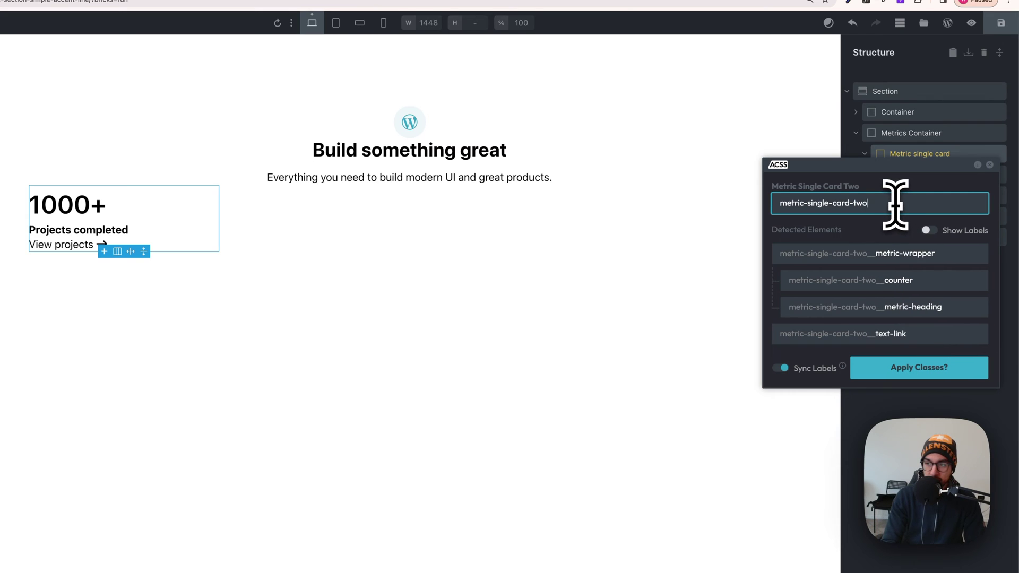
{"action": "left_click", "coordinate": [909, 373]}
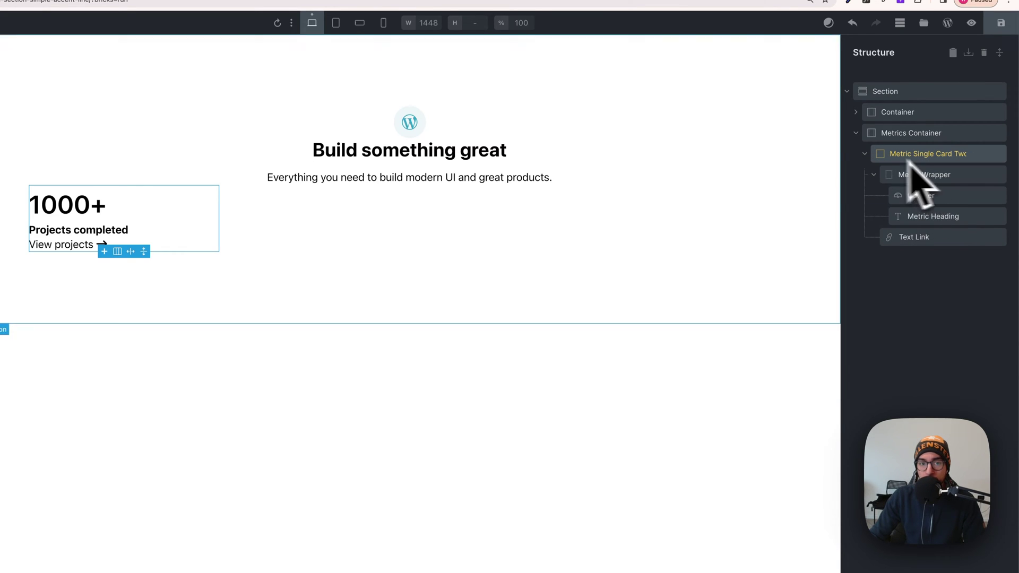
Set the padding of the metric-single-card-two class to the Automatic.css variable var(--space-xs) on all four sides.
{"action": "left_click", "coordinate": [912, 181]}
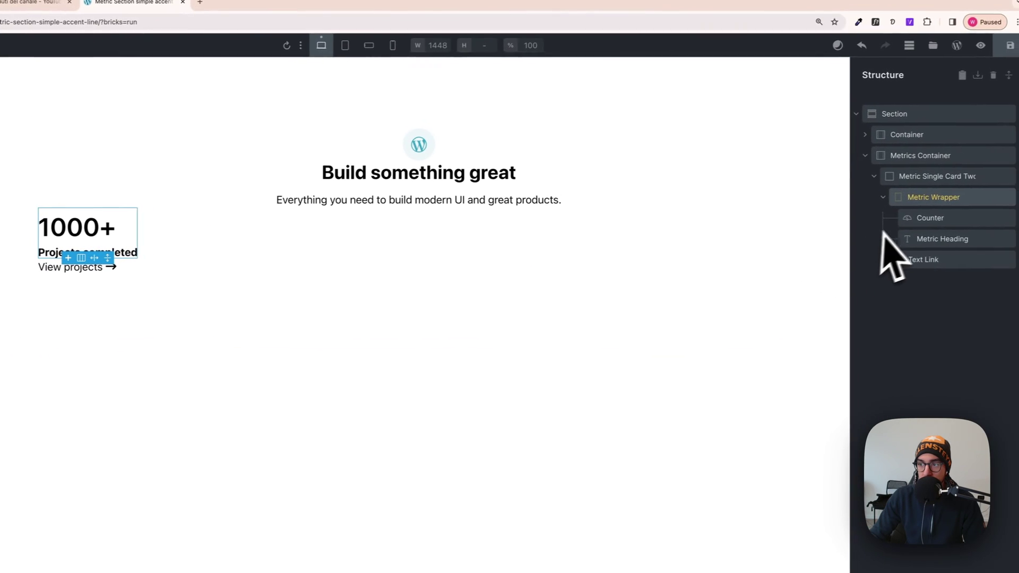
{"action": "mouse_move", "coordinate": [908, 201]}
{"action": "left_mouse_down"}
{"action": "mouse_move", "coordinate": [906, 183]}
{"action": "mouse_move", "coordinate": [910, 198]}
{"action": "mouse_move", "coordinate": [897, 199]}
{"action": "left_mouse_up"}
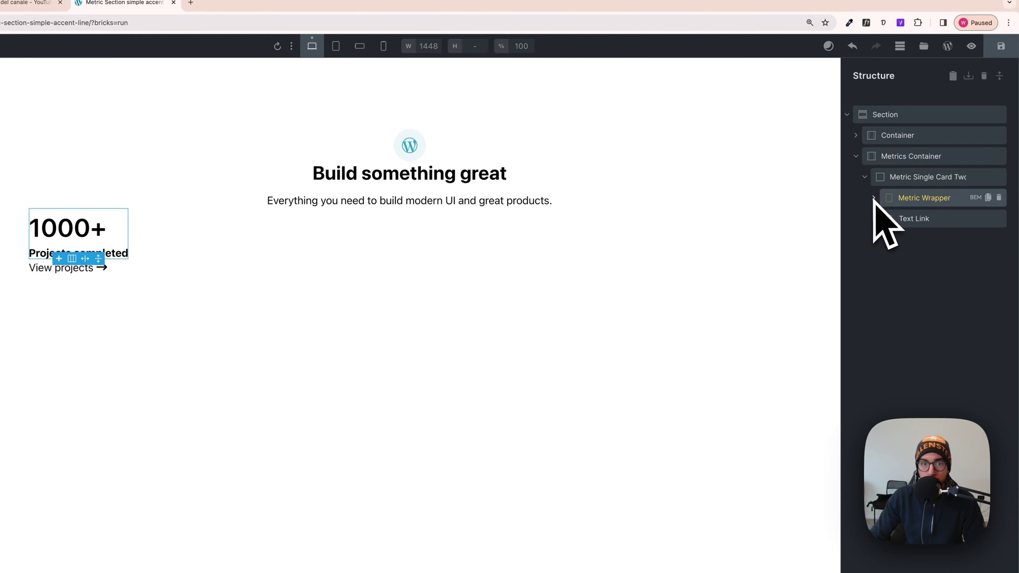
{"action": "left_click", "coordinate": [897, 180]}
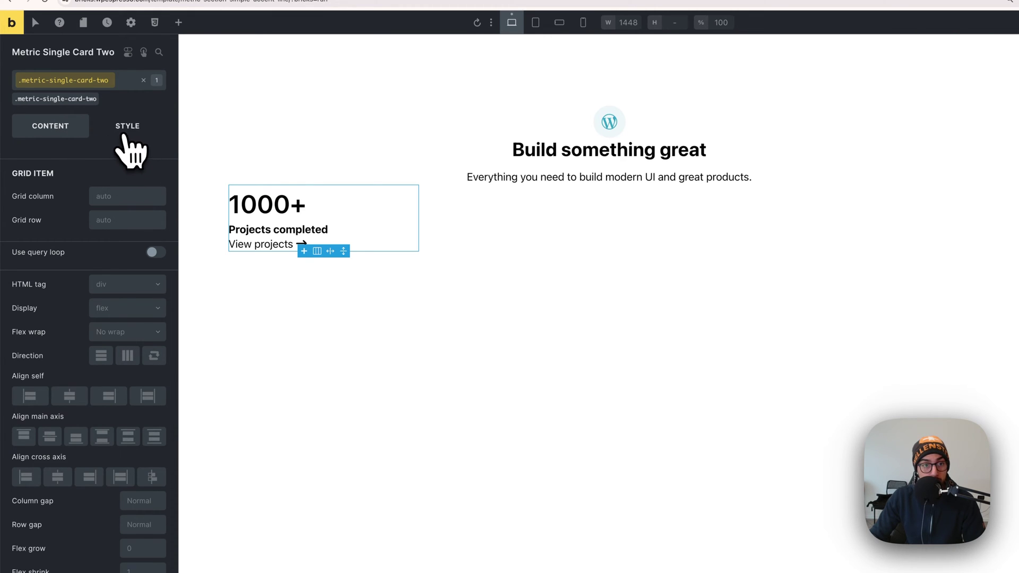
{"action": "left_click", "coordinate": [125, 137]}
{"action": "left_click", "coordinate": [85, 168]}
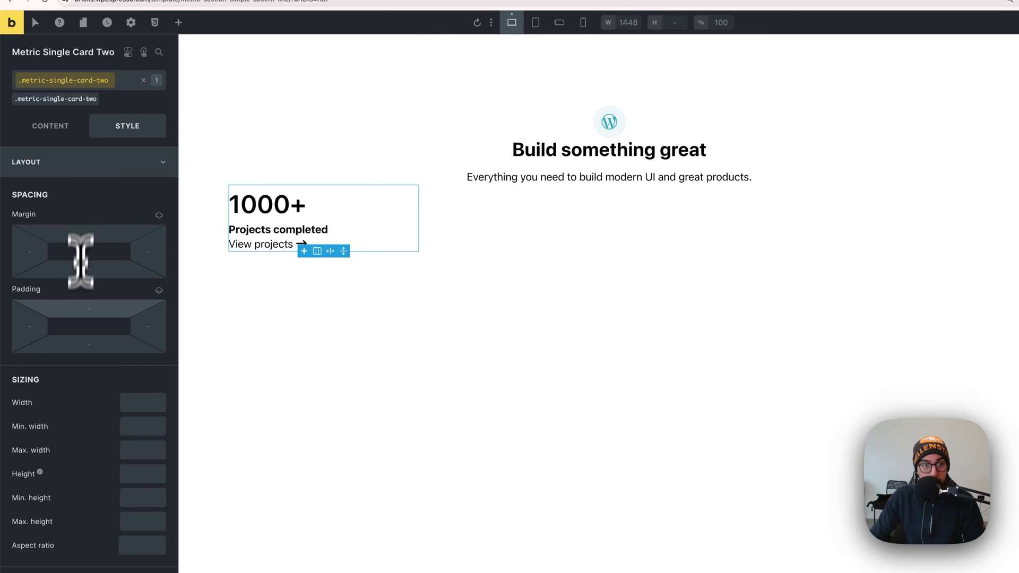
{"action": "right_click", "coordinate": [77, 307]}
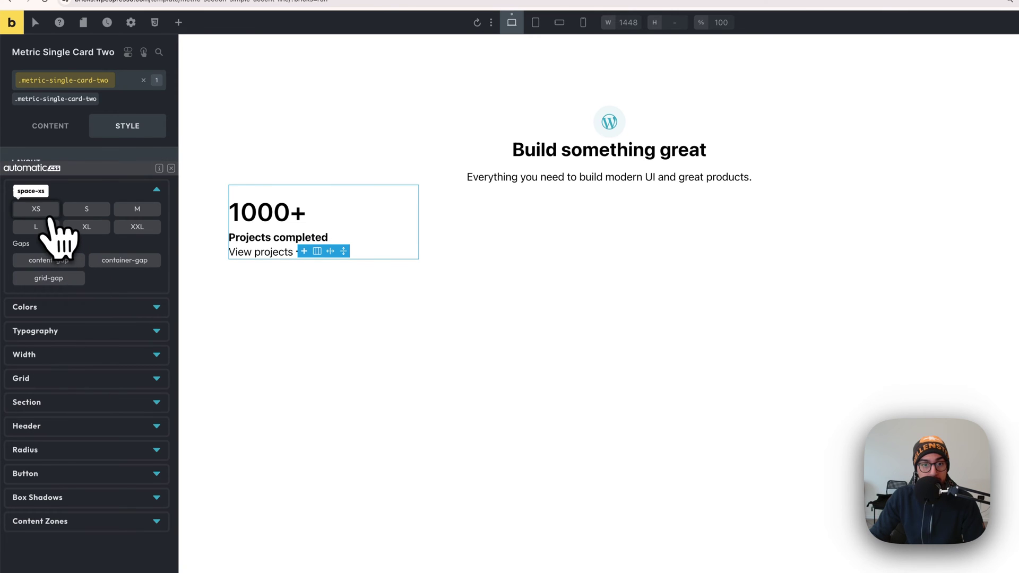
{"action": "left_click", "coordinate": [45, 212]}
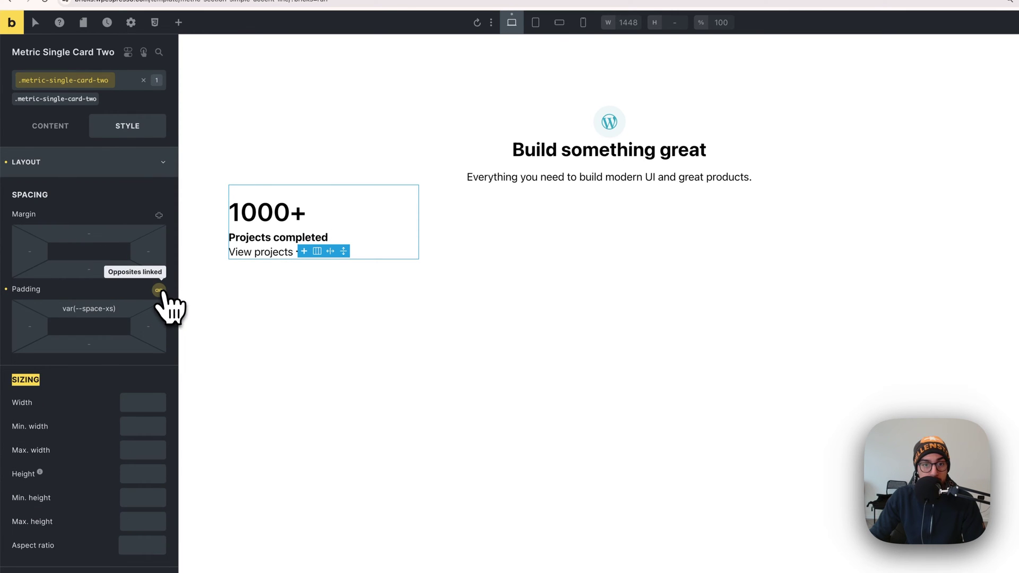
{"action": "left_click", "coordinate": [159, 291]}
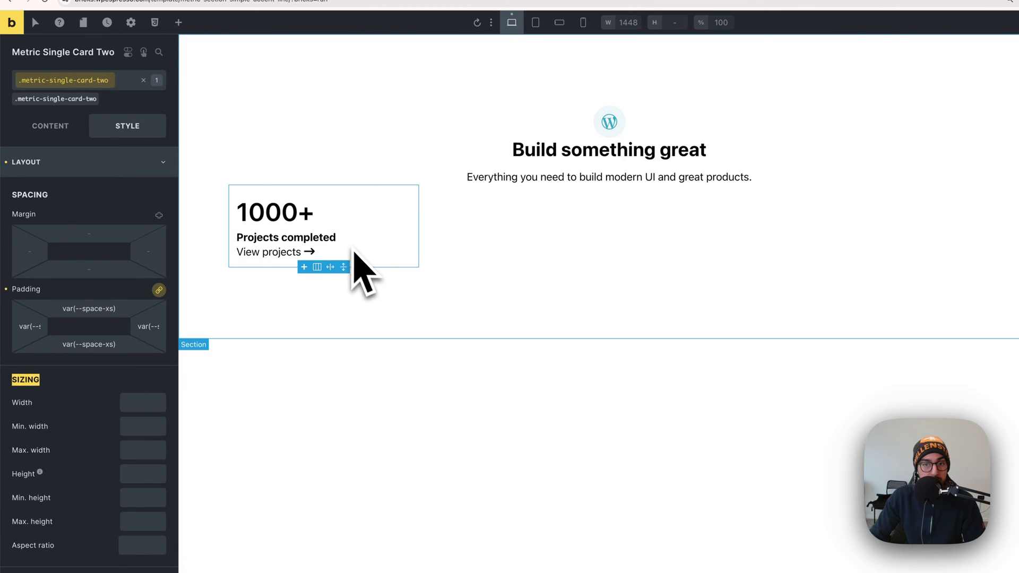
Set the border style of the metric-single-card-two class to Solid.
{"action": "left_click", "coordinate": [88, 166]}
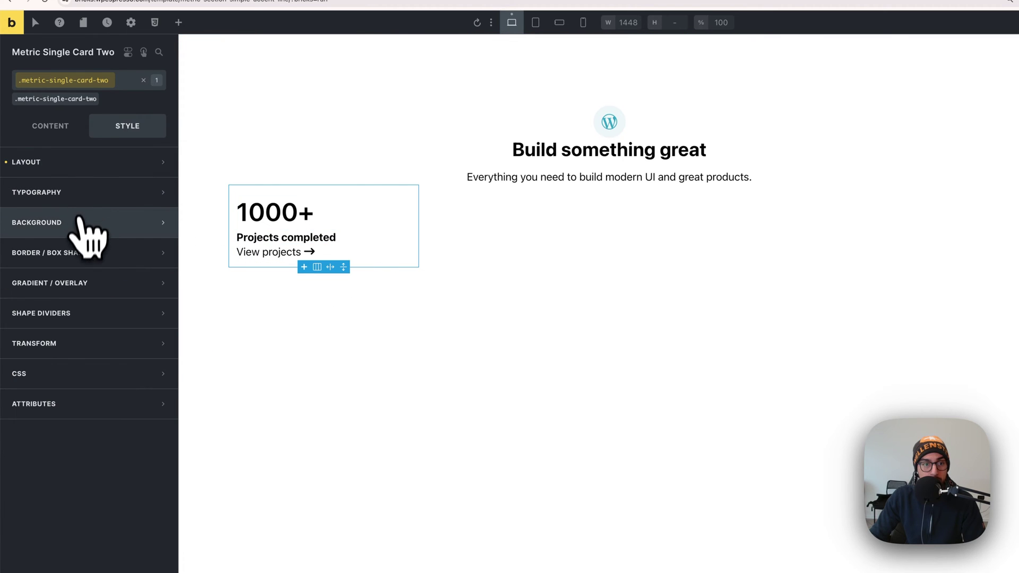
{"action": "left_click", "coordinate": [71, 259]}
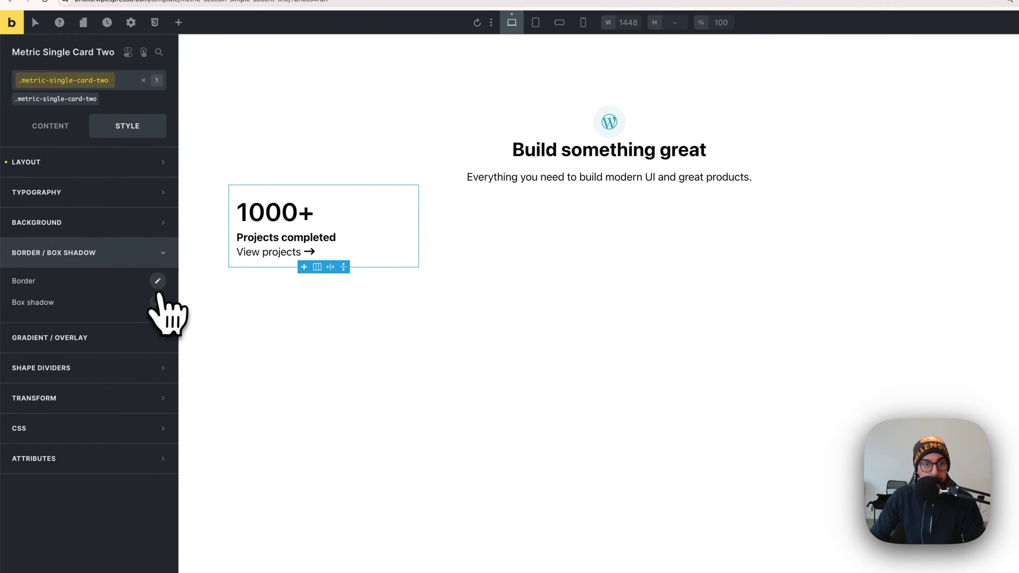
{"action": "left_click", "coordinate": [158, 282]}
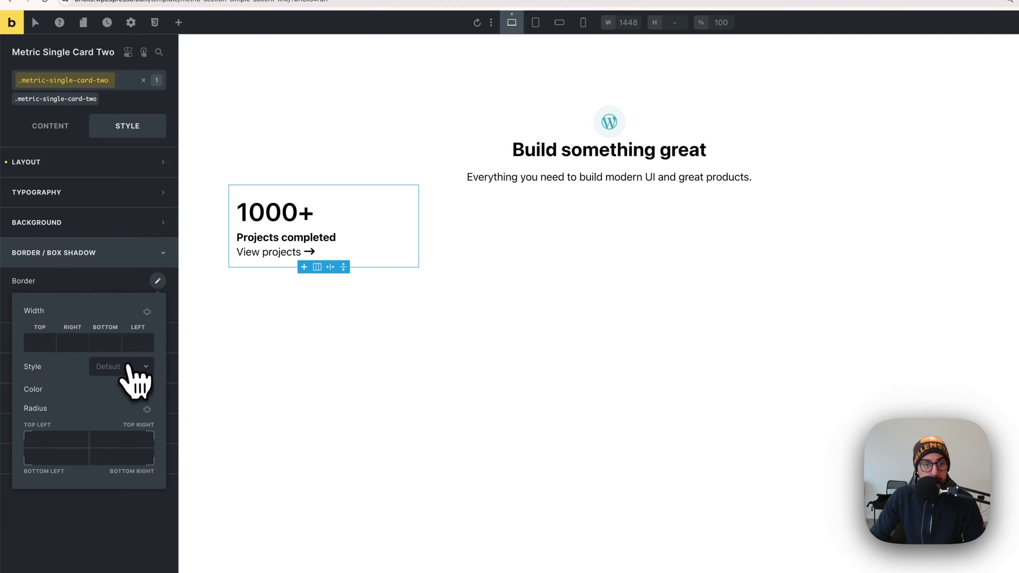
{"action": "left_click", "coordinate": [127, 367]}
{"action": "left_click", "coordinate": [128, 425]}
Check the accent line in the Figma metrics design, and set the left border width of the metric-single-card-two class to 2.
{"action": "left_click", "coordinate": [39, 344]}
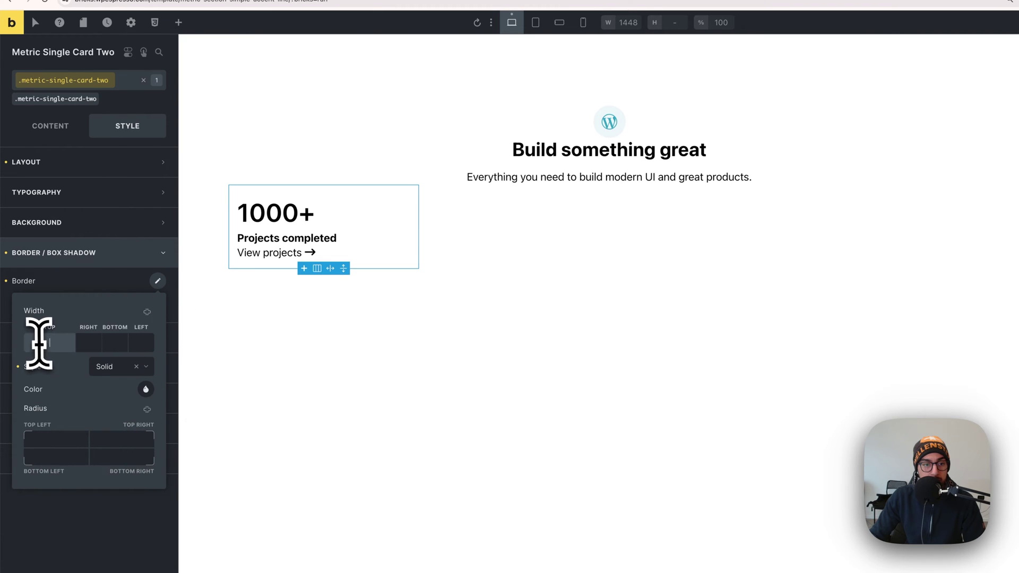
{"action": "key", "text": "super+Tab"}
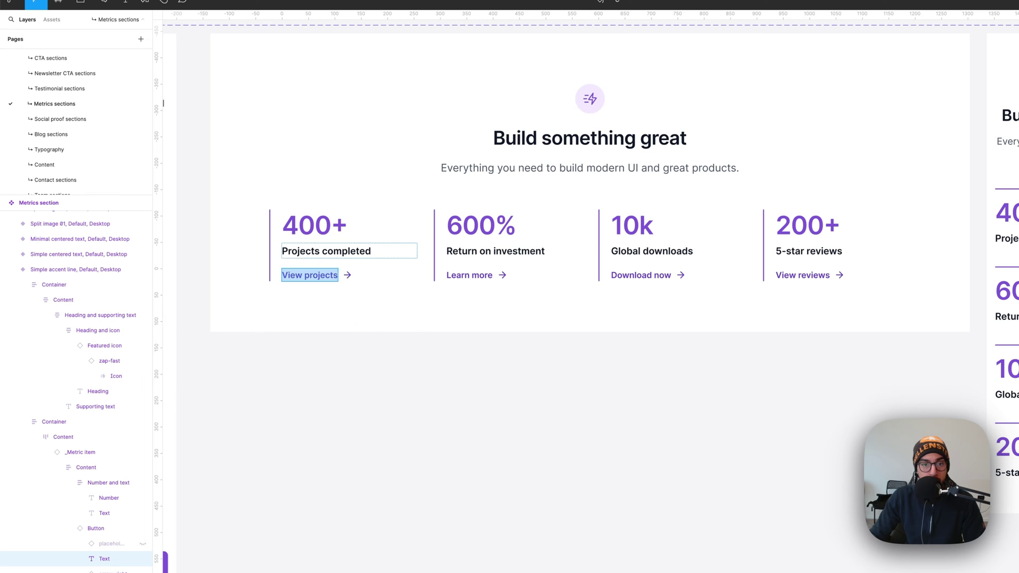
{"action": "left_click", "coordinate": [276, 252]}
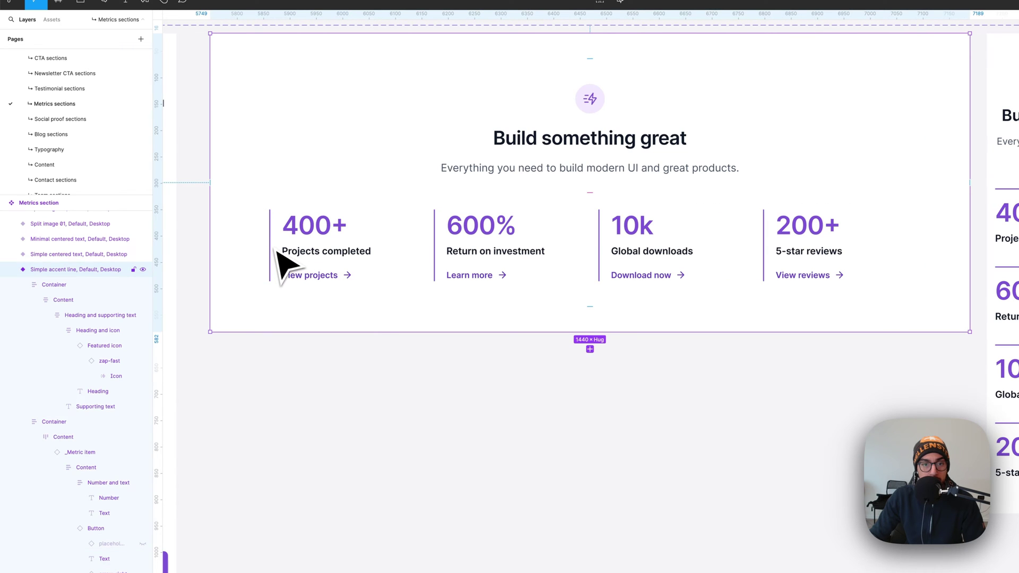
{"action": "double_click", "coordinate": [280, 261]}
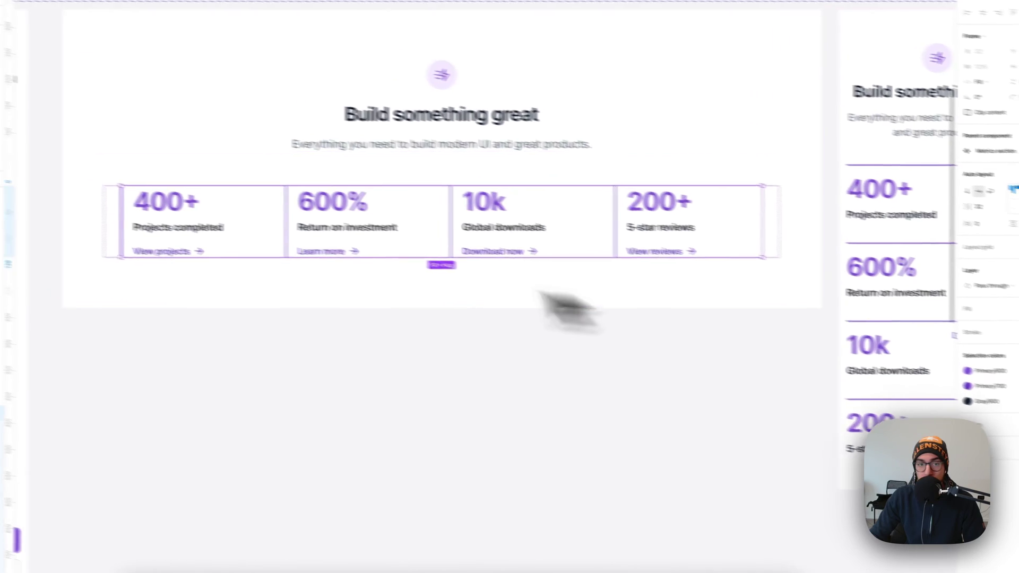
{"action": "left_click", "coordinate": [186, 239]}
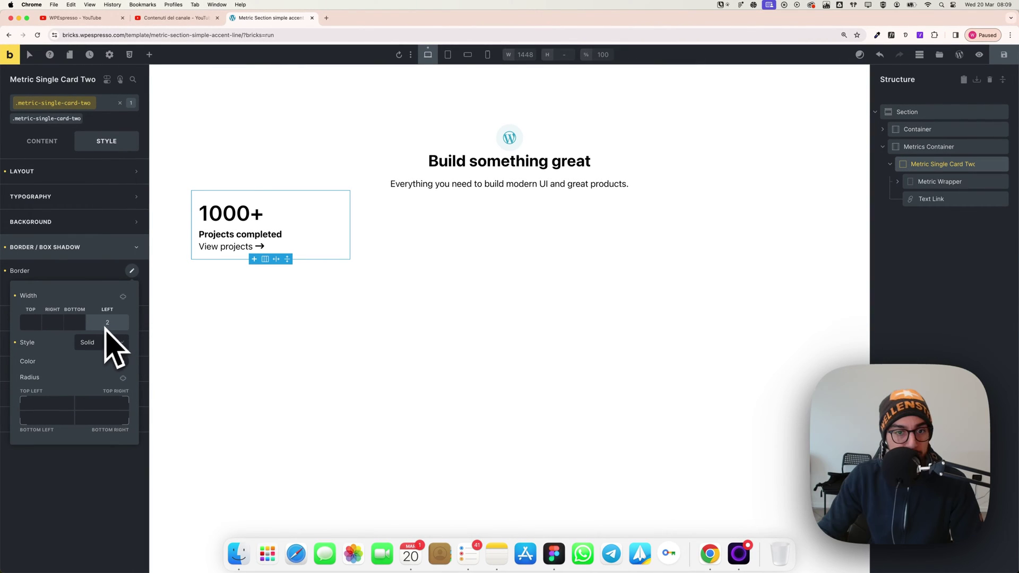
Set the border colour of the metric-single-card-two class to the teal shade from the Automatic.css Action colours.
{"action": "left_click", "coordinate": [122, 361]}
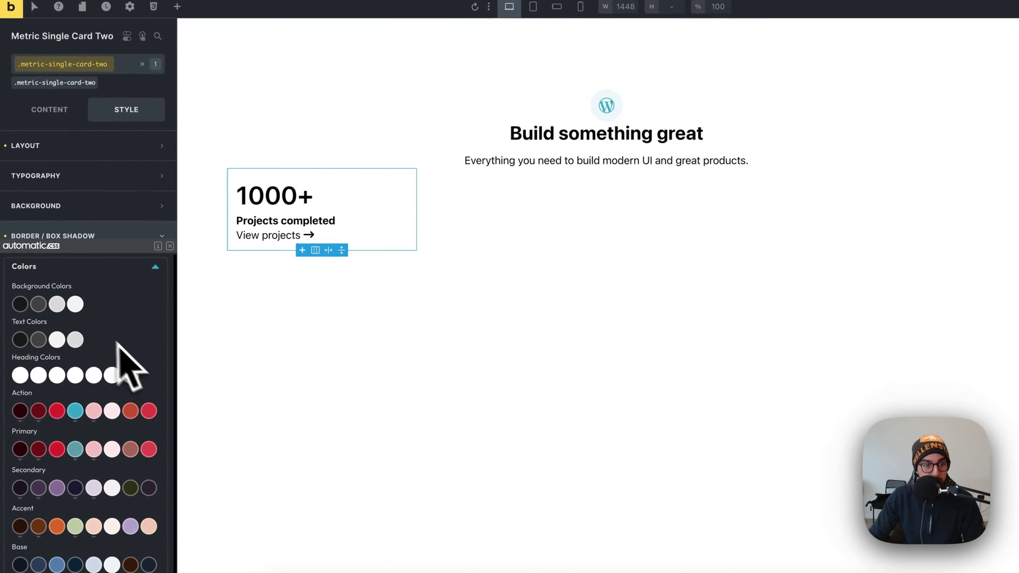
{"action": "left_click", "coordinate": [74, 395]}
{"action": "left_click", "coordinate": [297, 286]}
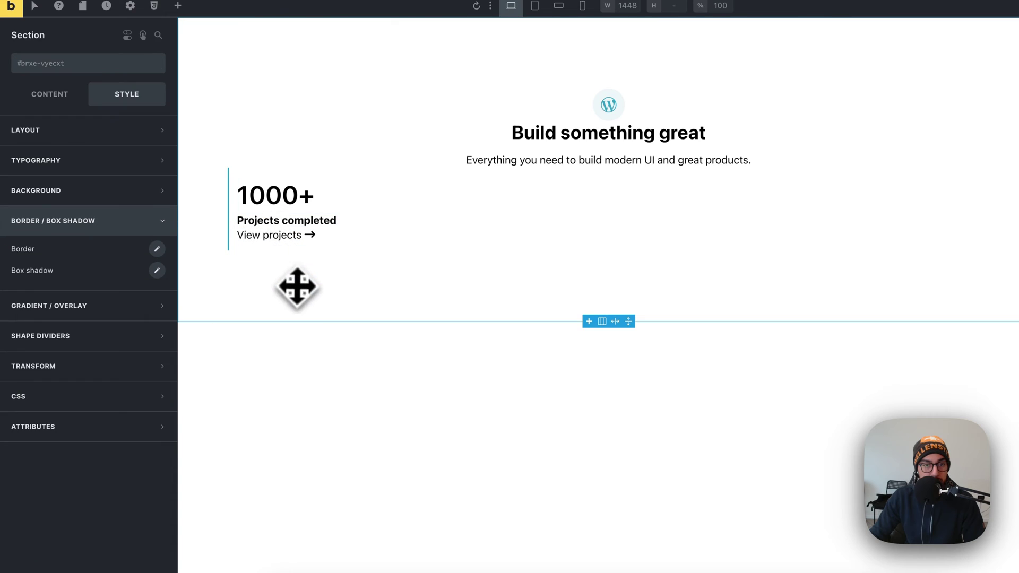
Set the left border width of the metric-single-card-two class to 4.
{"action": "left_click", "coordinate": [322, 226]}
{"action": "left_click", "coordinate": [341, 196]}
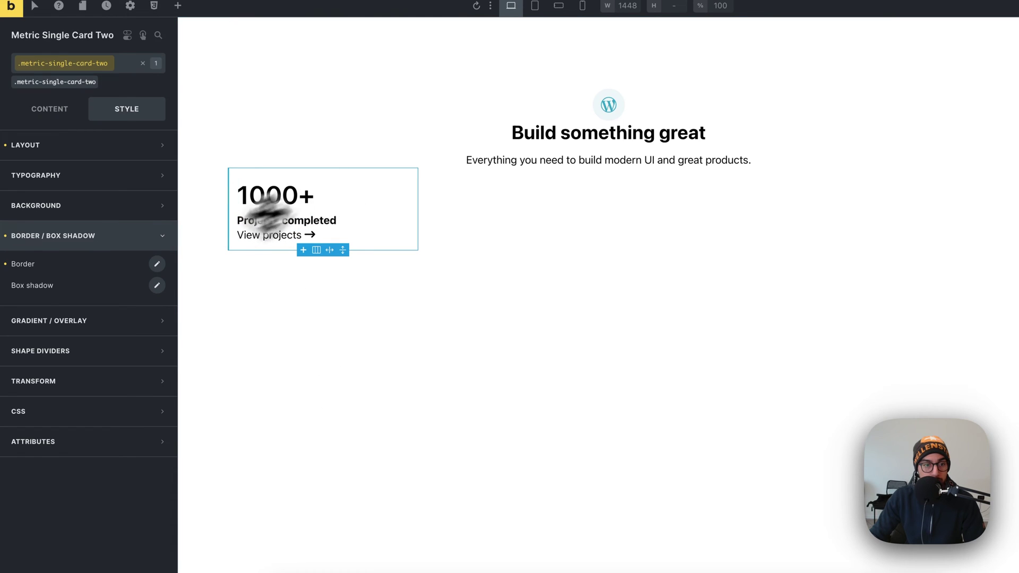
{"action": "left_click", "coordinate": [157, 264]}
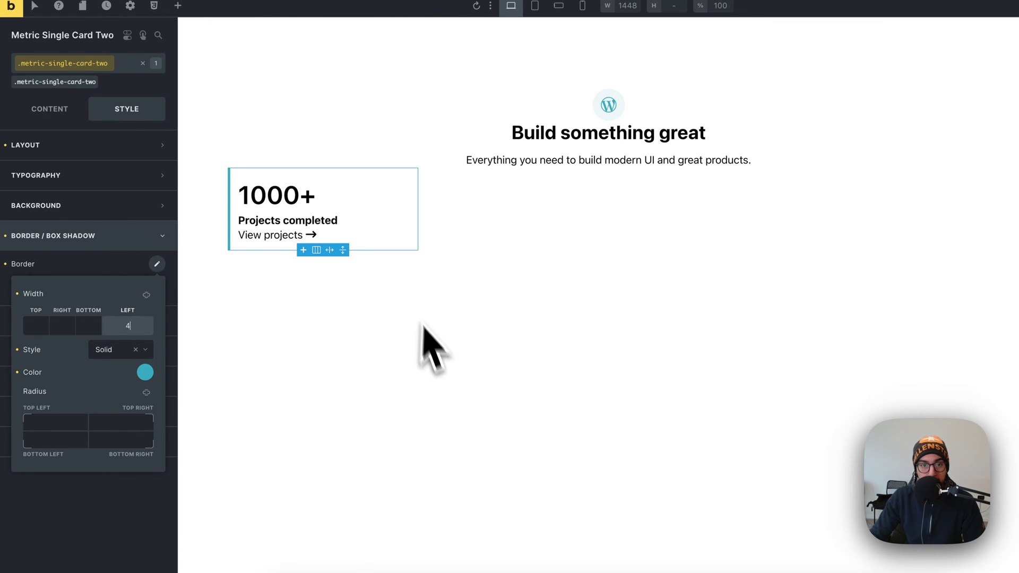
{"action": "left_click", "coordinate": [441, 372]}
{"action": "left_click", "coordinate": [401, 211]}
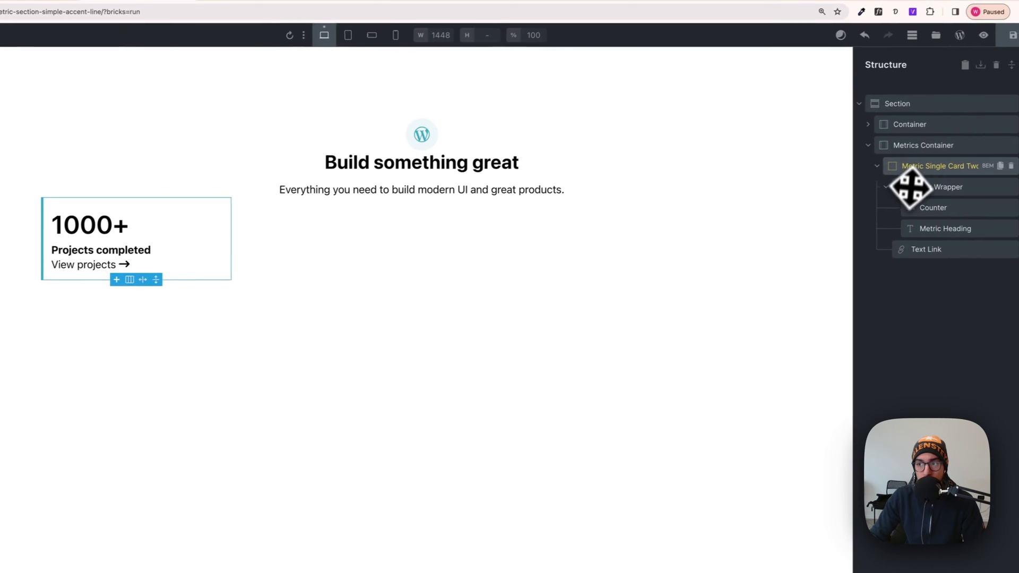
Copy the element-level styles of the Counter inside the Metric Wrapper.
{"action": "left_click", "coordinate": [870, 168]}
{"action": "left_click", "coordinate": [868, 169]}
{"action": "left_click", "coordinate": [909, 190]}
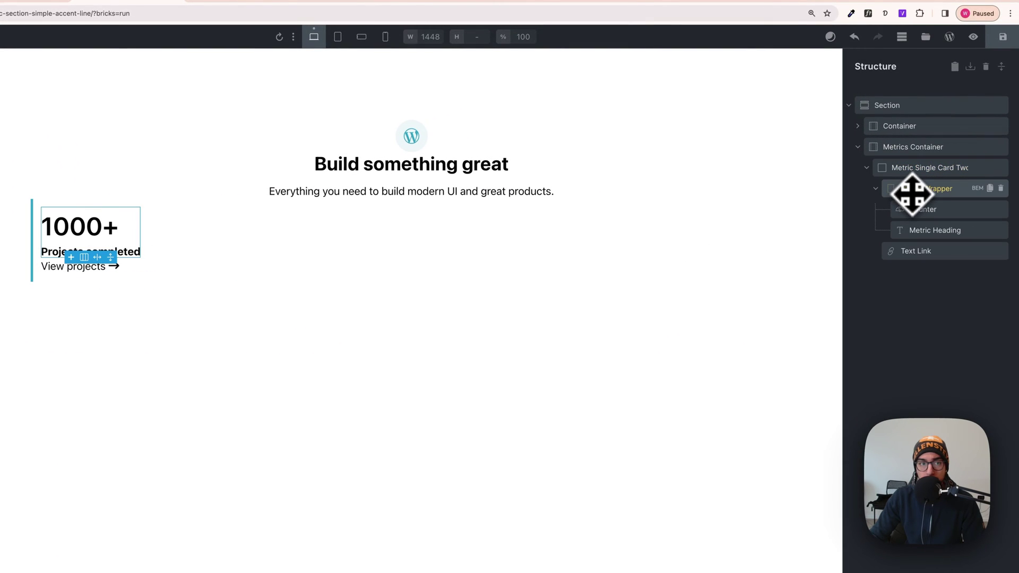
{"action": "left_click", "coordinate": [934, 214]}
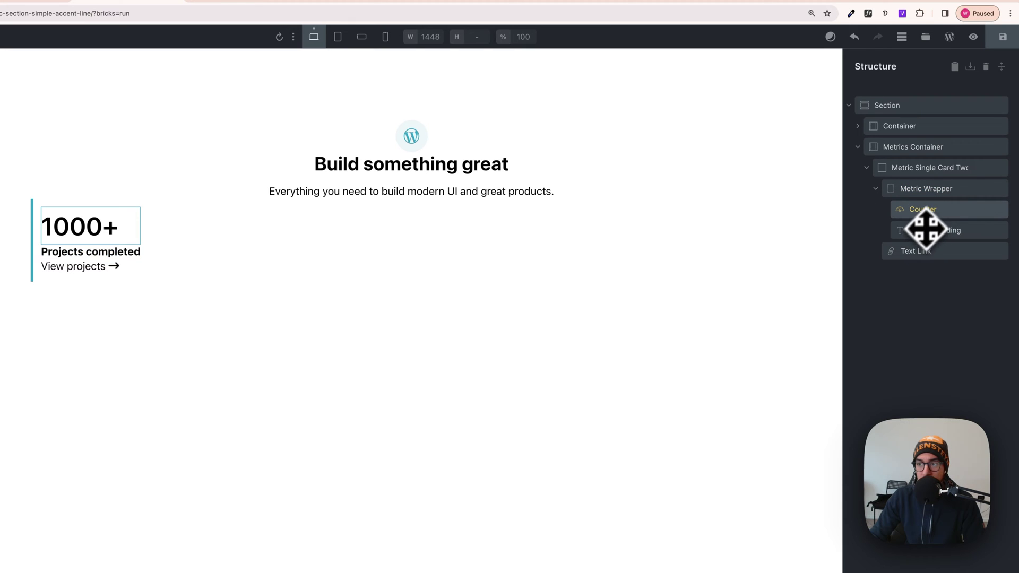
{"action": "left_click", "coordinate": [926, 230]}
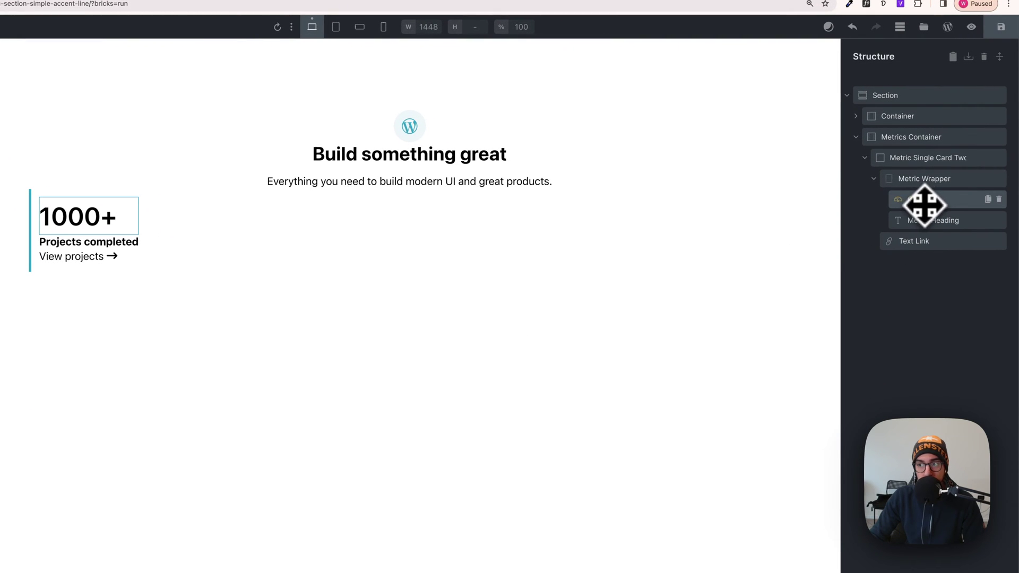
{"action": "right_click", "coordinate": [926, 205]}
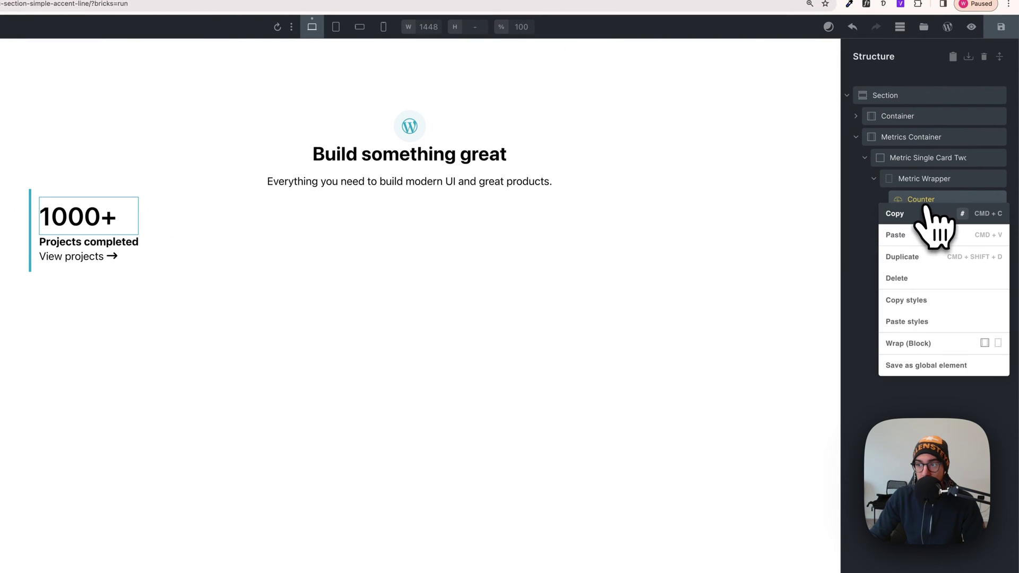
{"action": "left_click", "coordinate": [918, 299]}
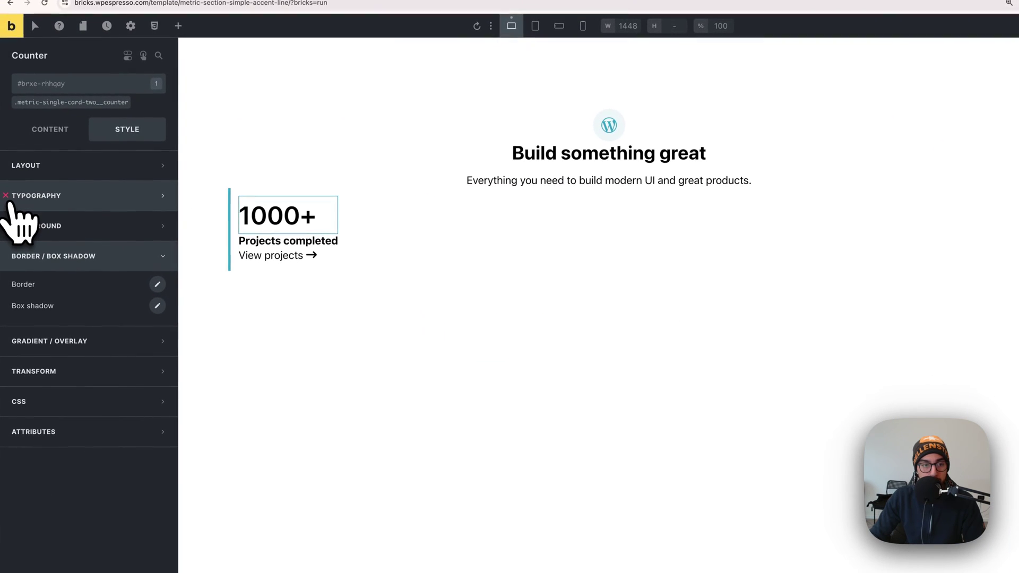
Clear the Counter's element-level typography and paste the copied styles into its metric-single-card-two__counter class, checking the class settings.
{"action": "left_click", "coordinate": [7, 195]}
{"action": "left_click", "coordinate": [23, 136]}
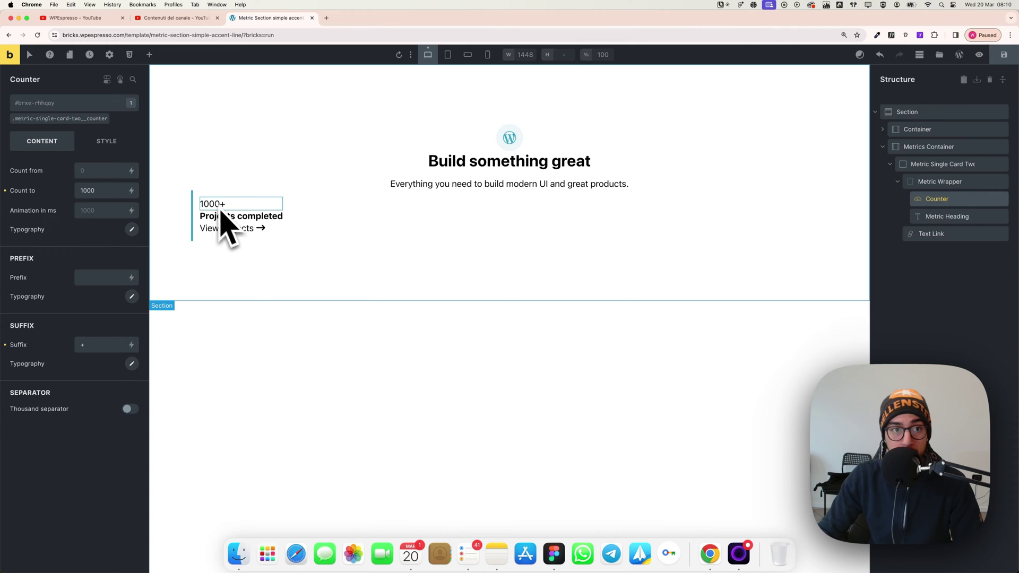
{"action": "left_click", "coordinate": [69, 112]}
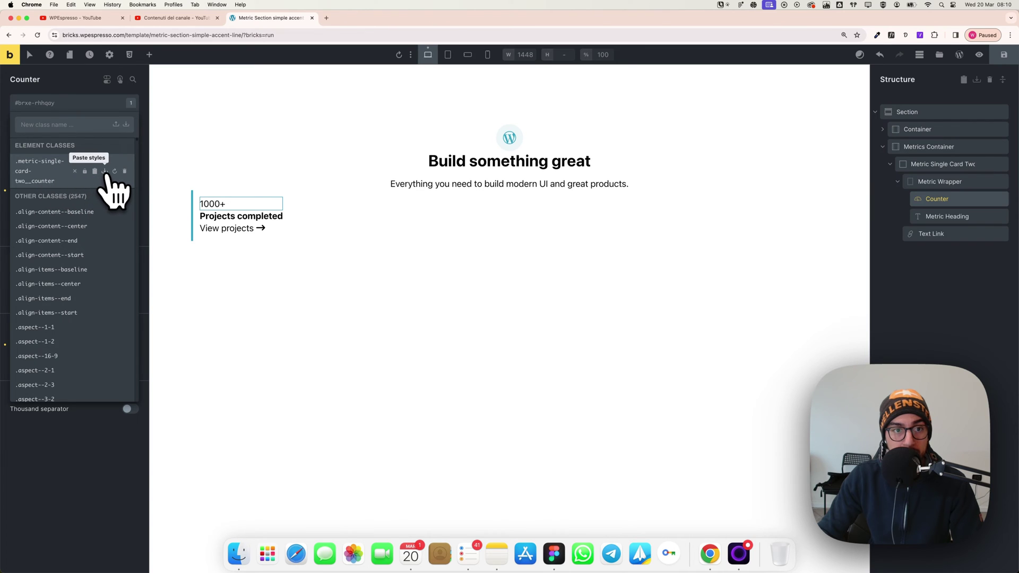
{"action": "left_click", "coordinate": [104, 171]}
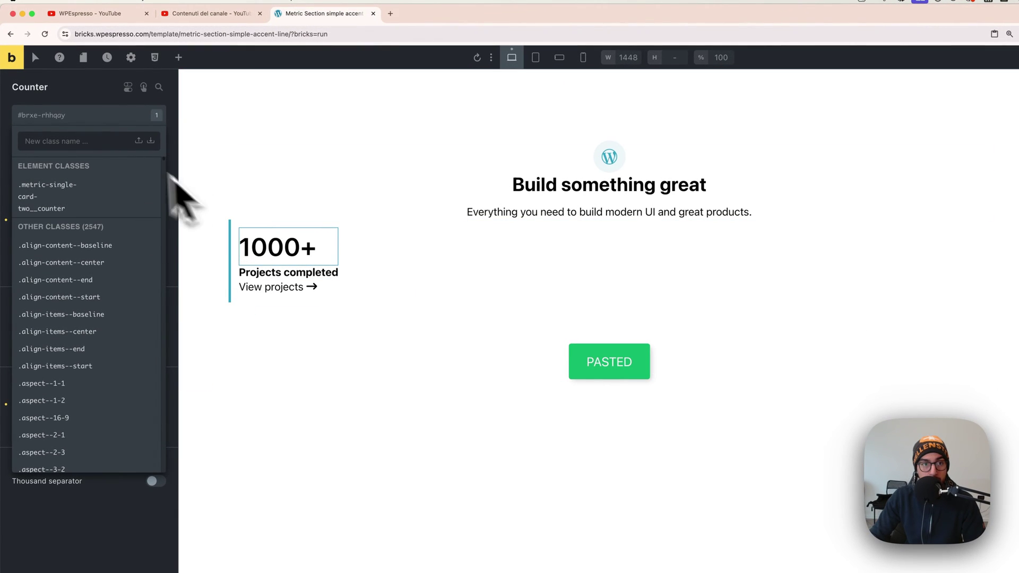
{"action": "left_click", "coordinate": [83, 91]}
{"action": "left_click", "coordinate": [82, 137]}
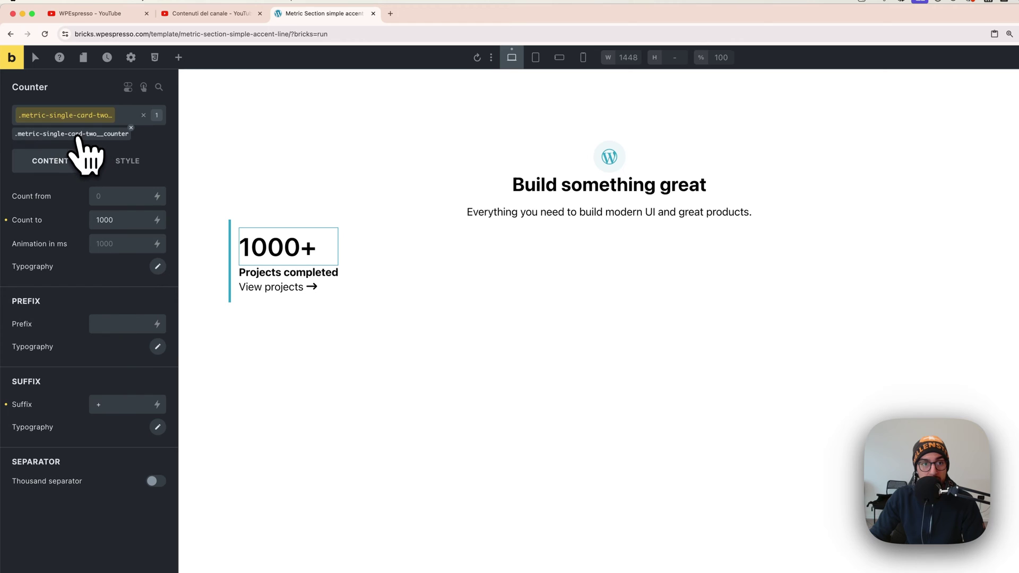
{"action": "left_click", "coordinate": [127, 160]}
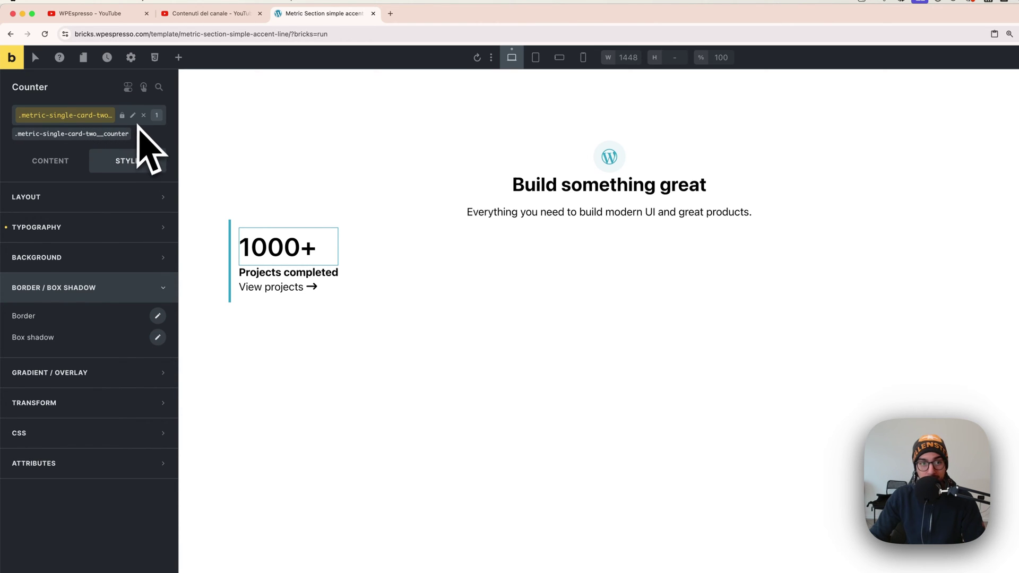
{"action": "left_click", "coordinate": [73, 157]}
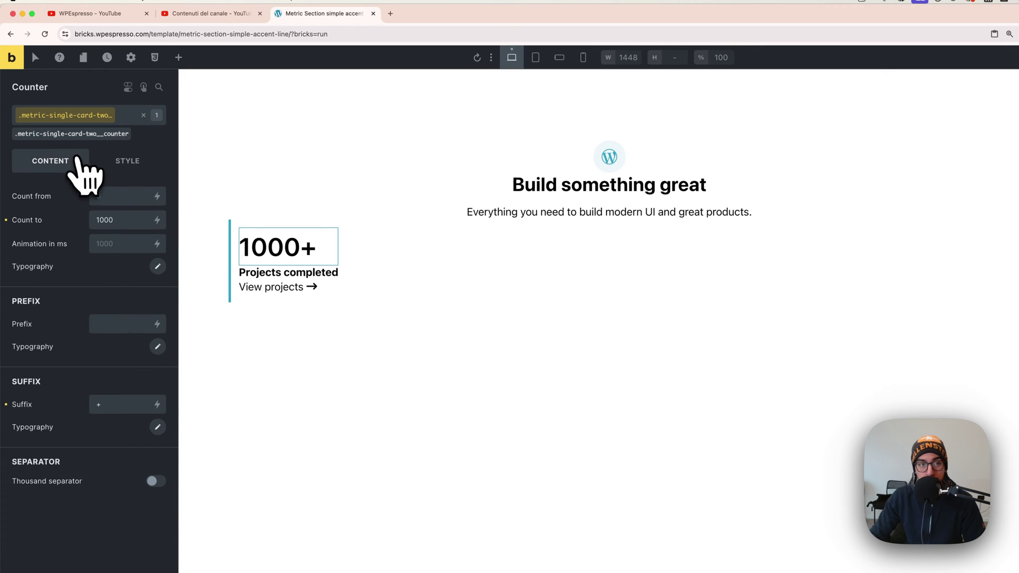
{"action": "left_click", "coordinate": [143, 116]}
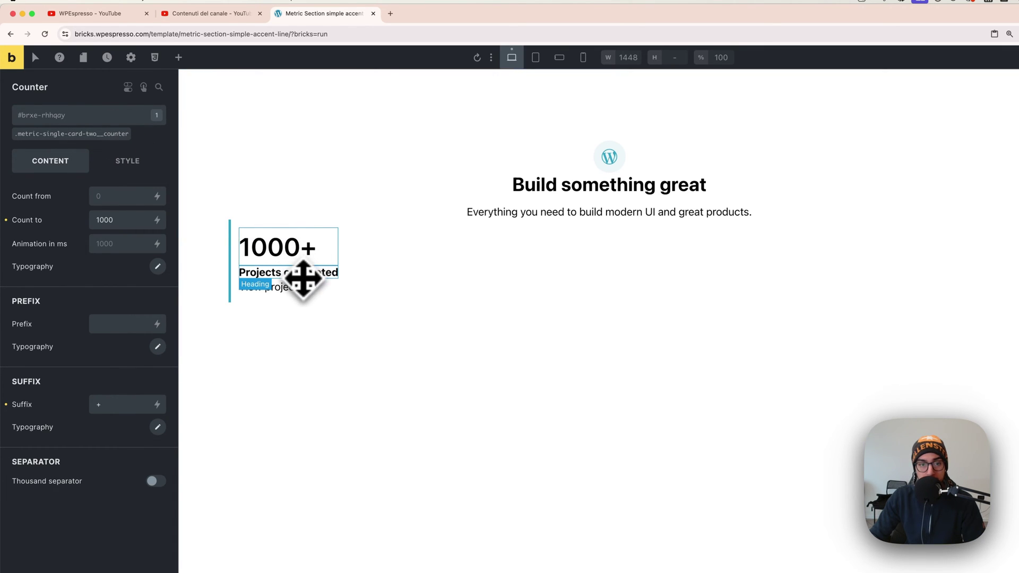
Check the Metric Heading's class for typography settings, and copy the element-level styles of the heading.
{"action": "left_click", "coordinate": [303, 279]}
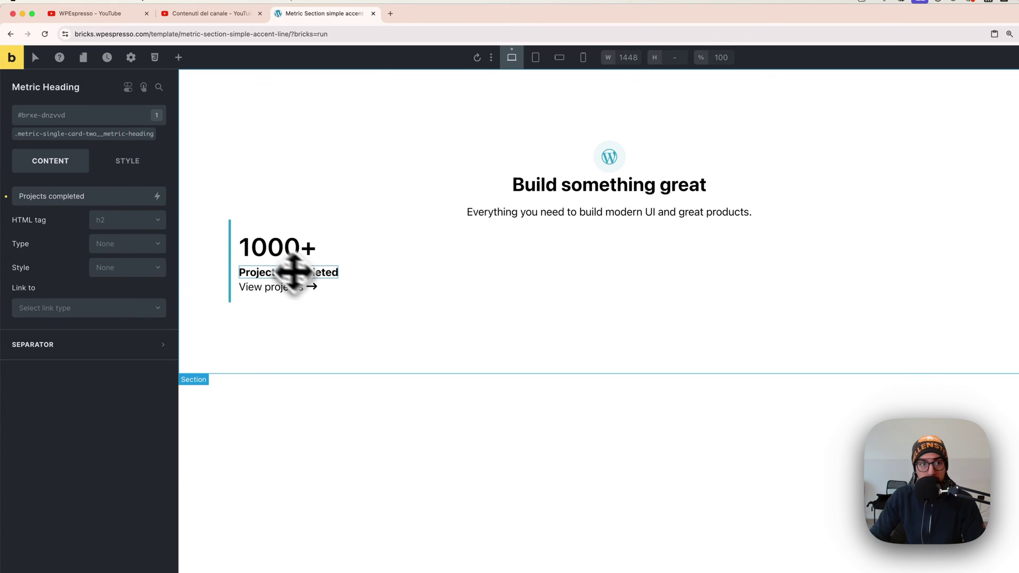
{"action": "left_click", "coordinate": [123, 165]}
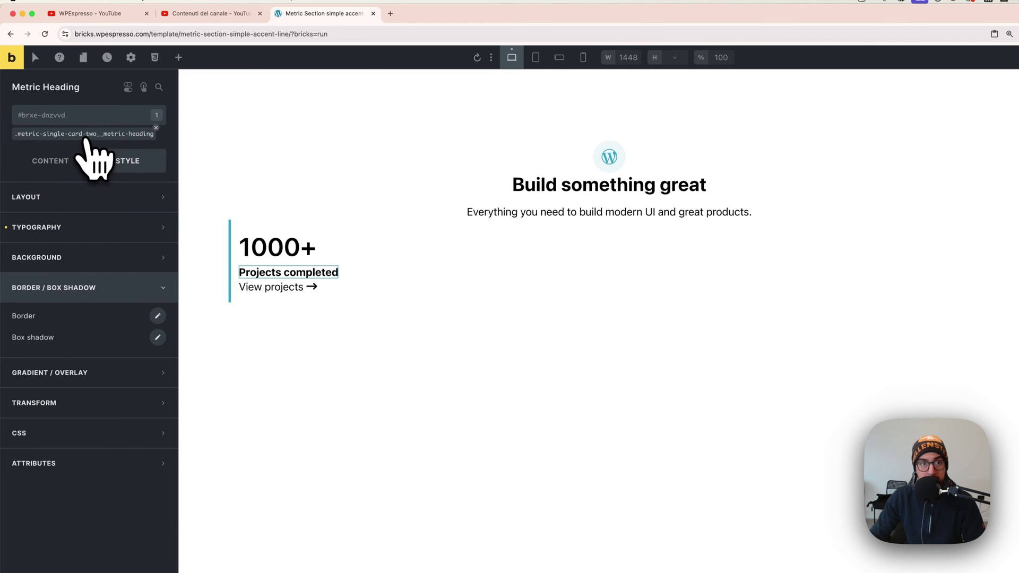
{"action": "left_click", "coordinate": [88, 134]}
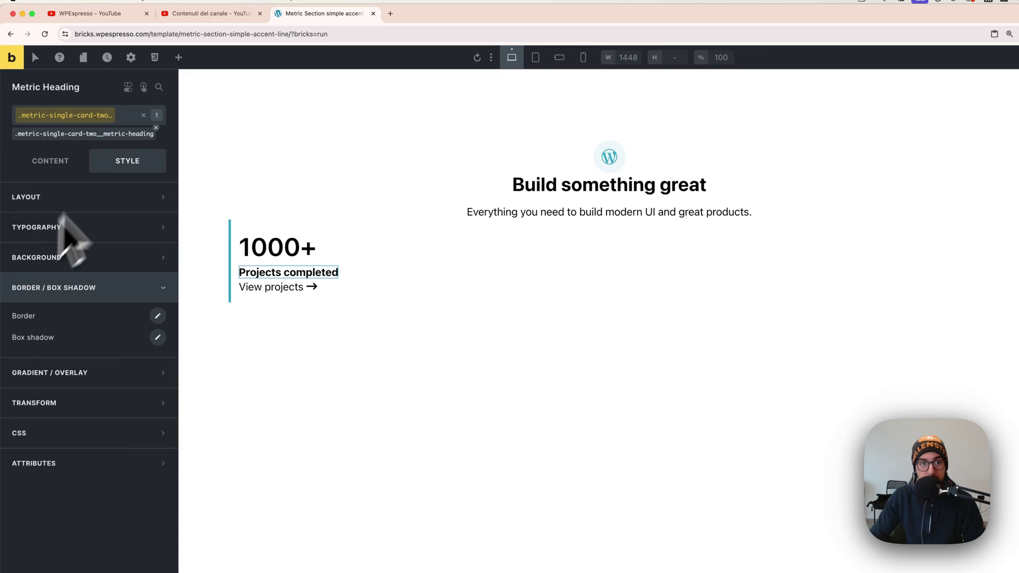
{"action": "left_click", "coordinate": [144, 114]}
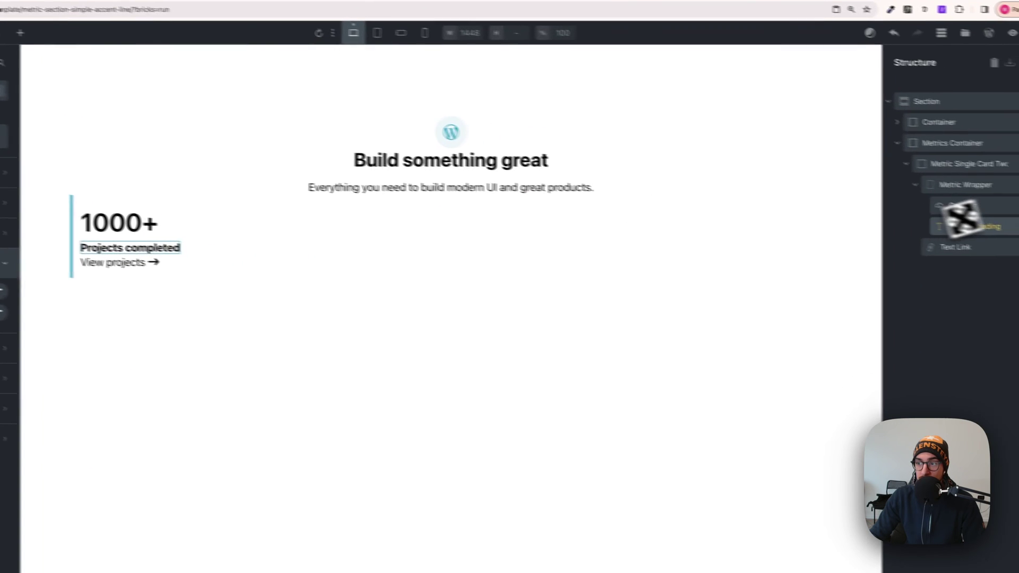
{"action": "right_click", "coordinate": [948, 220]}
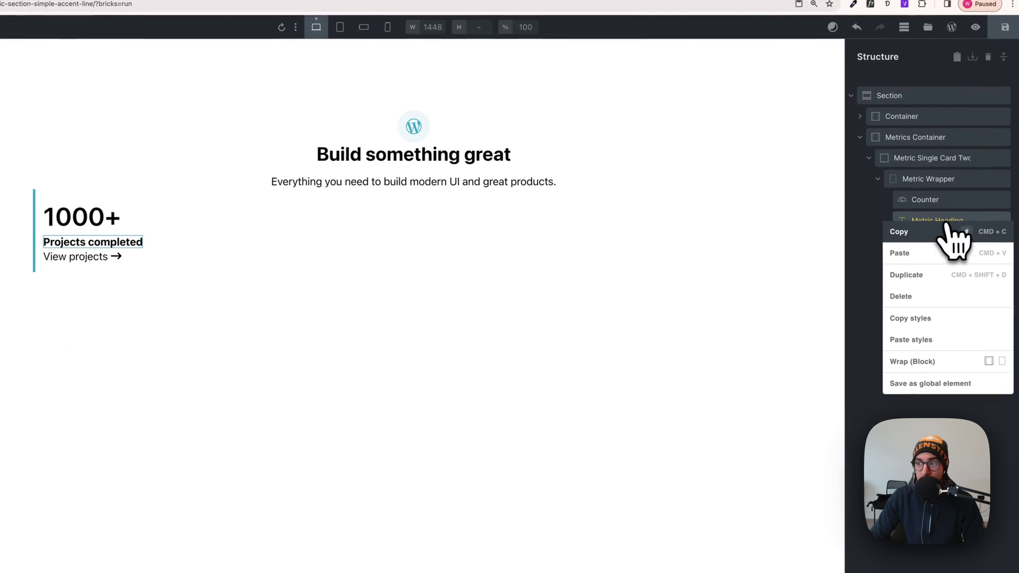
{"action": "left_click", "coordinate": [929, 318]}
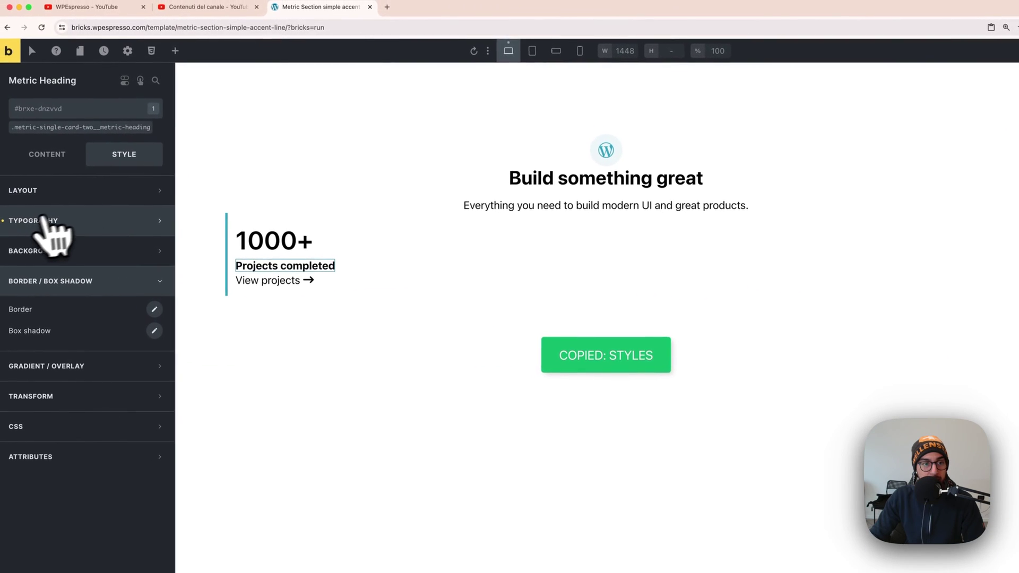
Clear the Metric Heading's element-level typography and paste the copied styles into its metric-single-card-two__metric-heading class.
{"action": "left_click", "coordinate": [8, 224]}
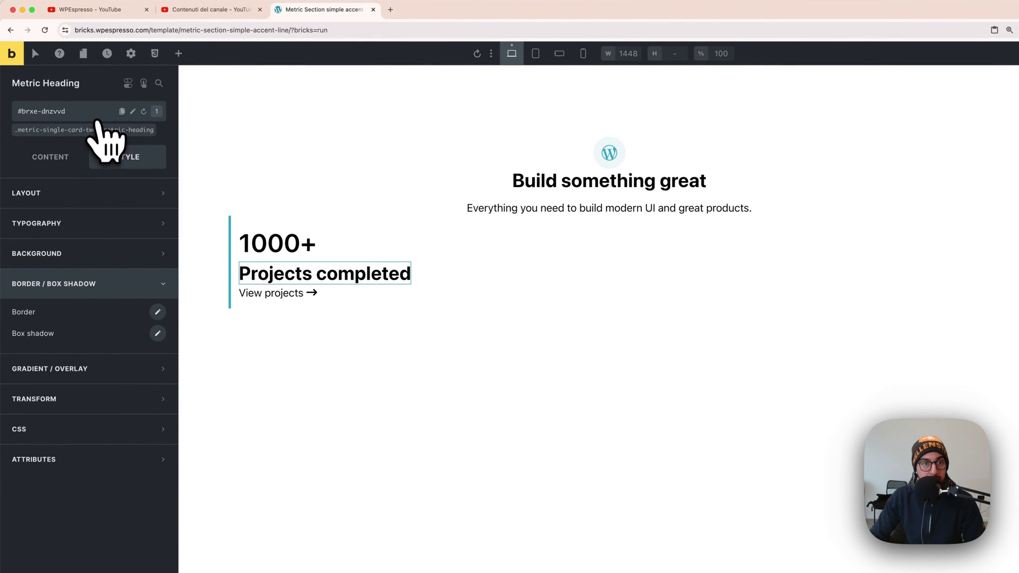
{"action": "left_click", "coordinate": [101, 130]}
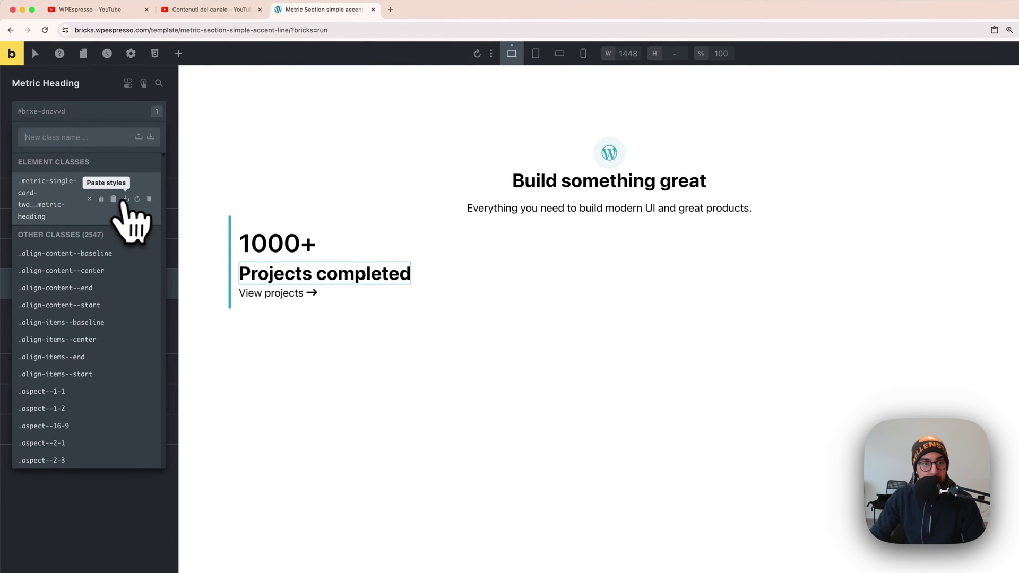
{"action": "left_click", "coordinate": [127, 201]}
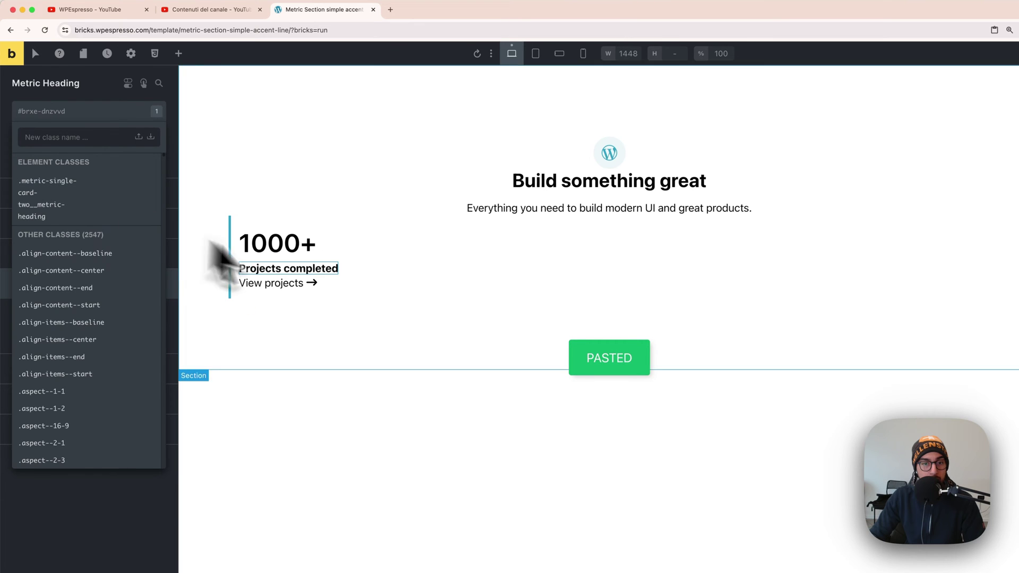
{"action": "left_click", "coordinate": [100, 121]}
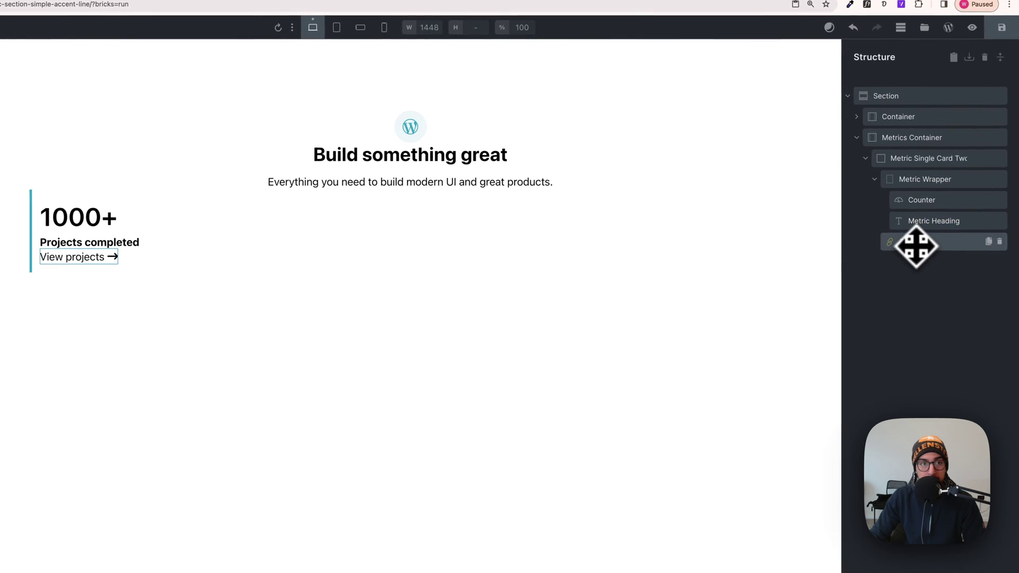
Inspect the Text Link's element-level settings and those of its metric-single-card-two__text-link class.
{"action": "left_click", "coordinate": [923, 249]}
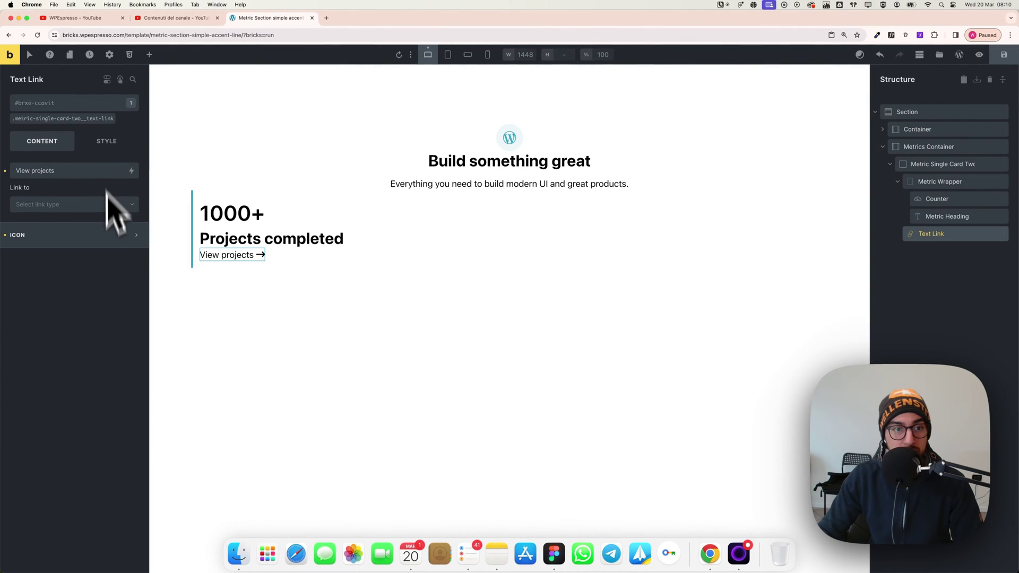
{"action": "left_click", "coordinate": [80, 119]}
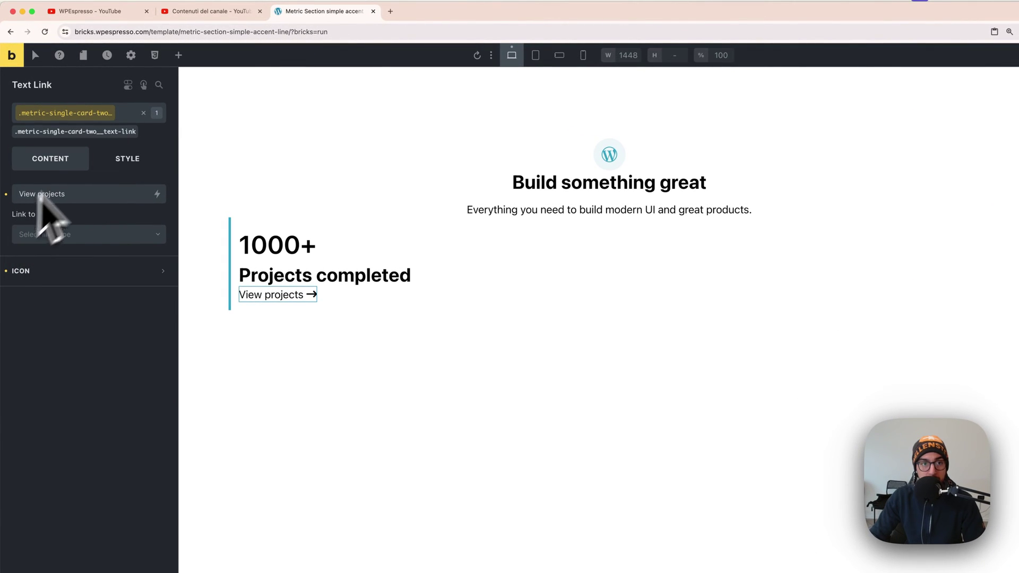
{"action": "left_click", "coordinate": [143, 113]}
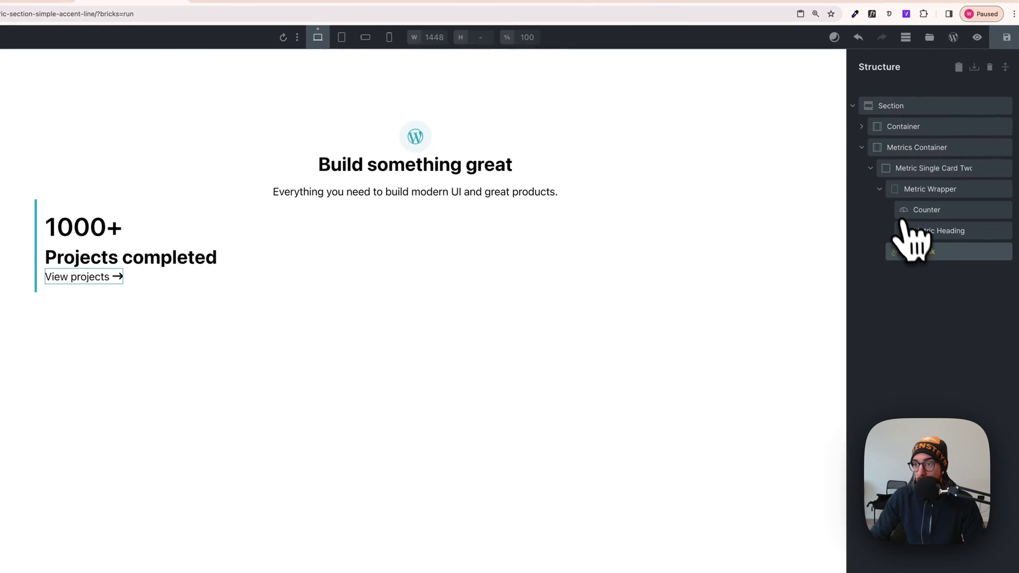
{"action": "left_click", "coordinate": [878, 189]}
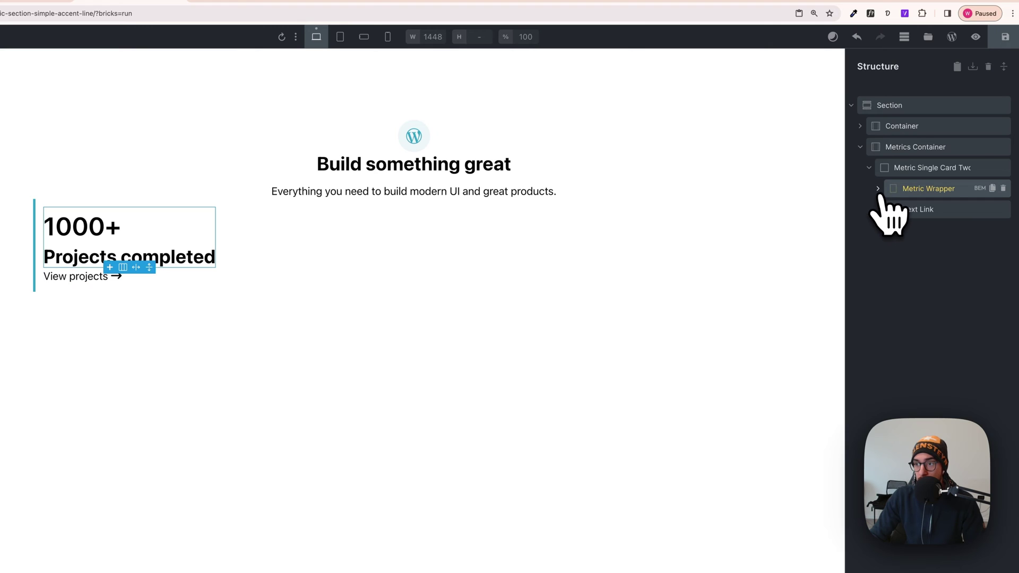
{"action": "left_click", "coordinate": [905, 171]}
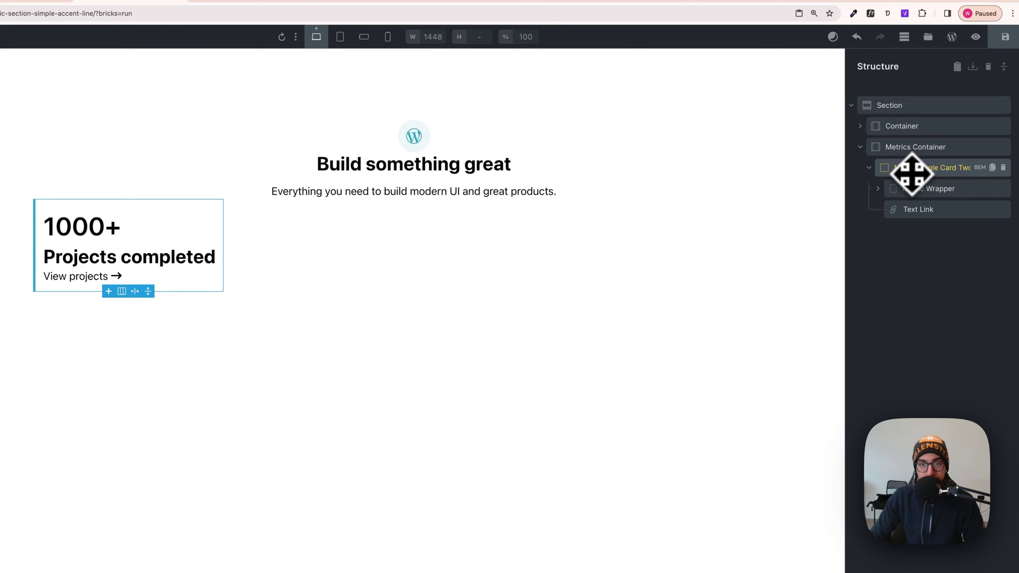
{"action": "left_click", "coordinate": [919, 191]}
{"action": "left_click", "coordinate": [879, 189]}
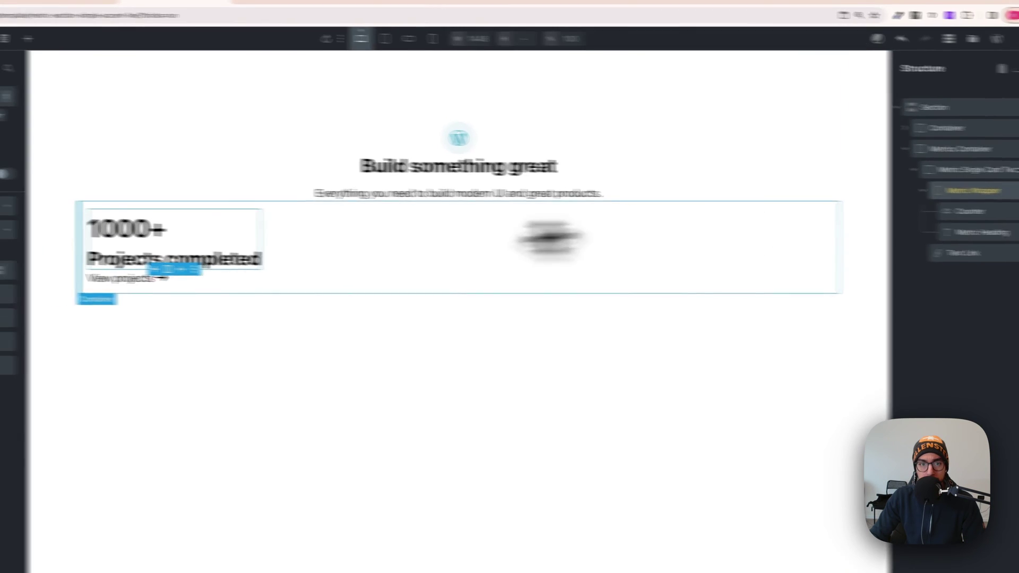
Select the Projects completed heading's metric-single-card-two__metric-heading class and copy the Metric Heading's styles.
{"action": "left_click", "coordinate": [174, 259]}
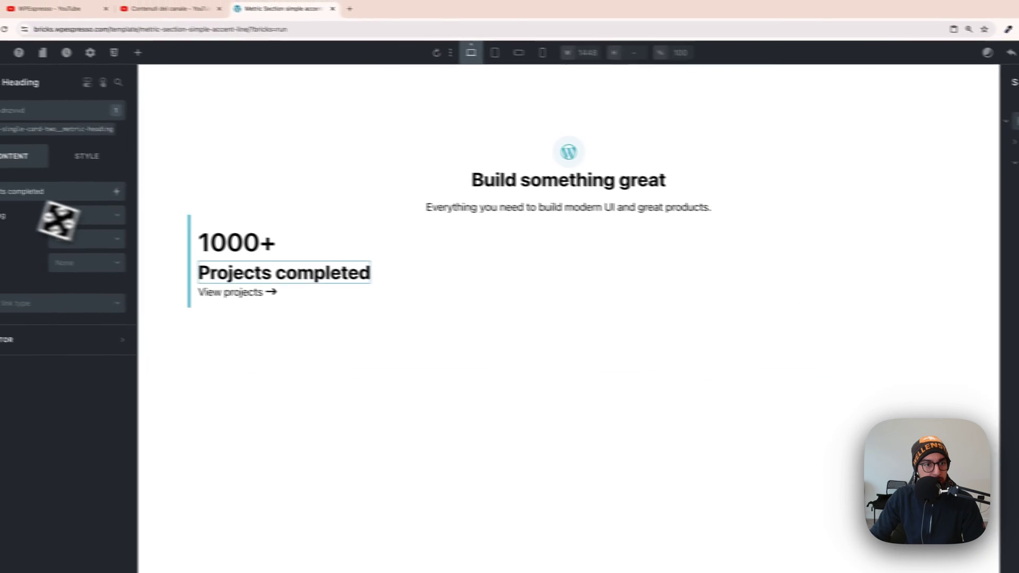
{"action": "left_click", "coordinate": [37, 147]}
{"action": "left_click", "coordinate": [97, 133]}
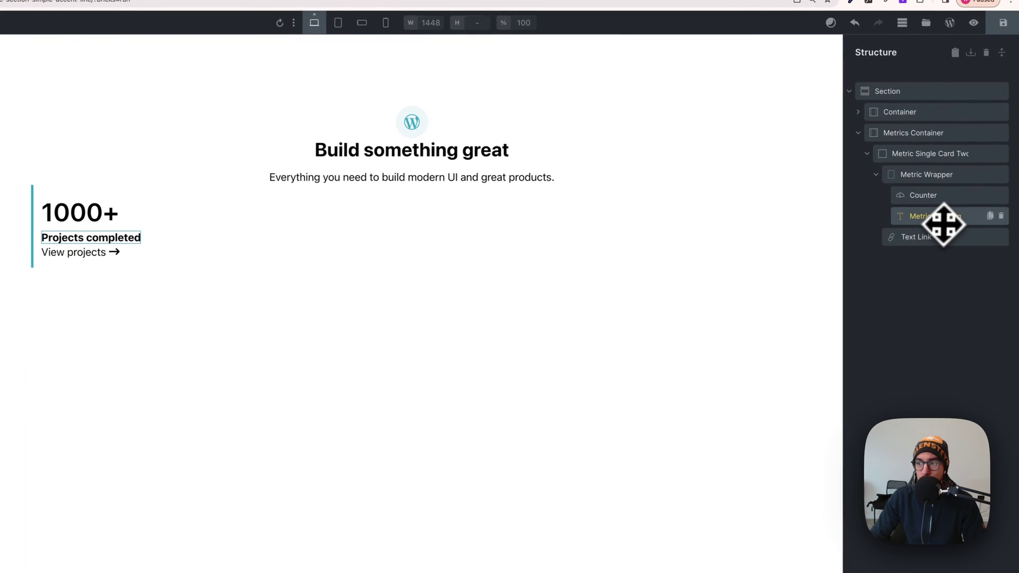
{"action": "right_click", "coordinate": [937, 217]}
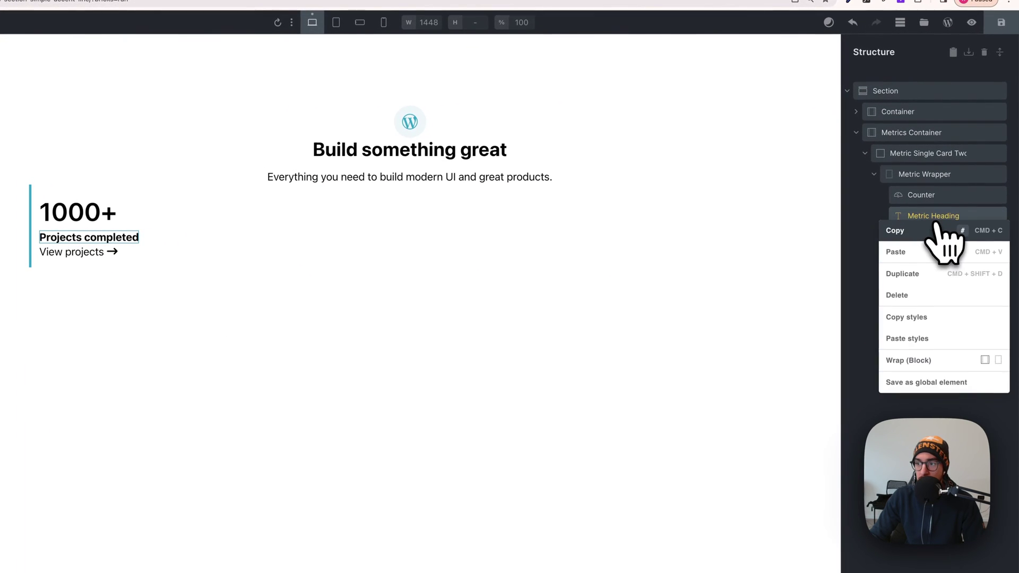
{"action": "left_click", "coordinate": [935, 317]}
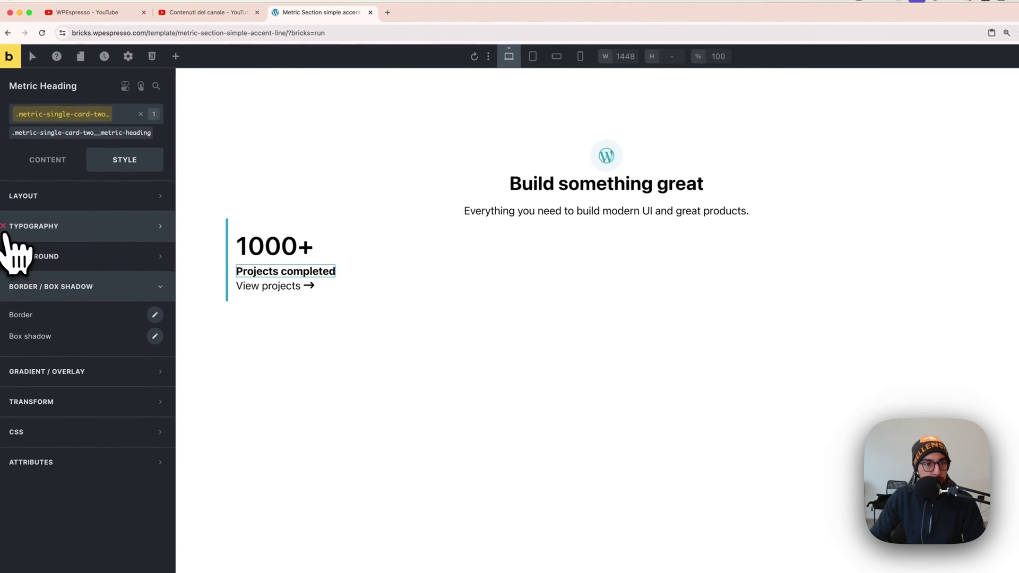
Try clearing the typography of the Metric Heading's class, undo it, and check the heading's element-level content and style settings.
{"action": "left_click", "coordinate": [8, 231]}
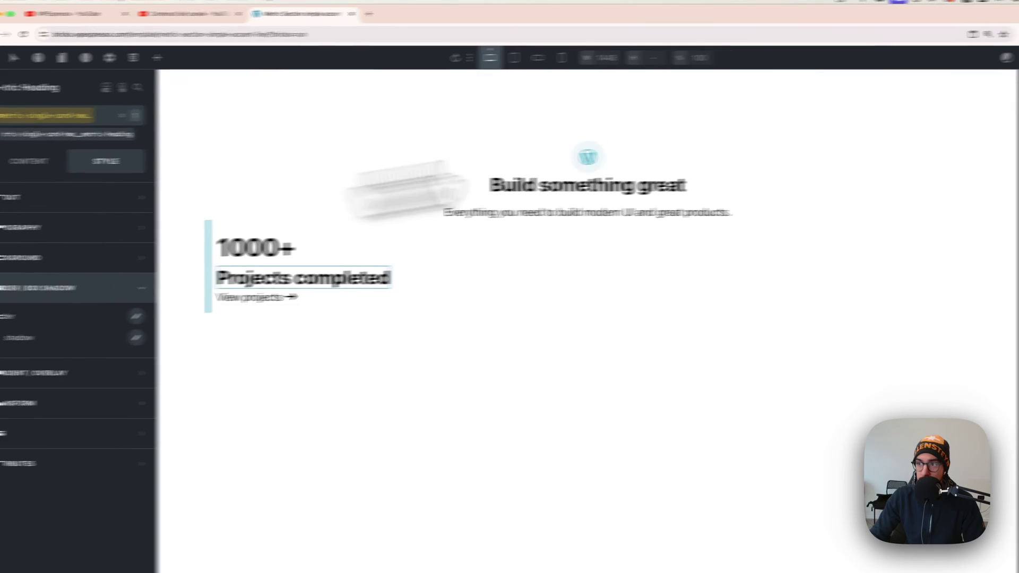
{"action": "left_click", "coordinate": [875, 64]}
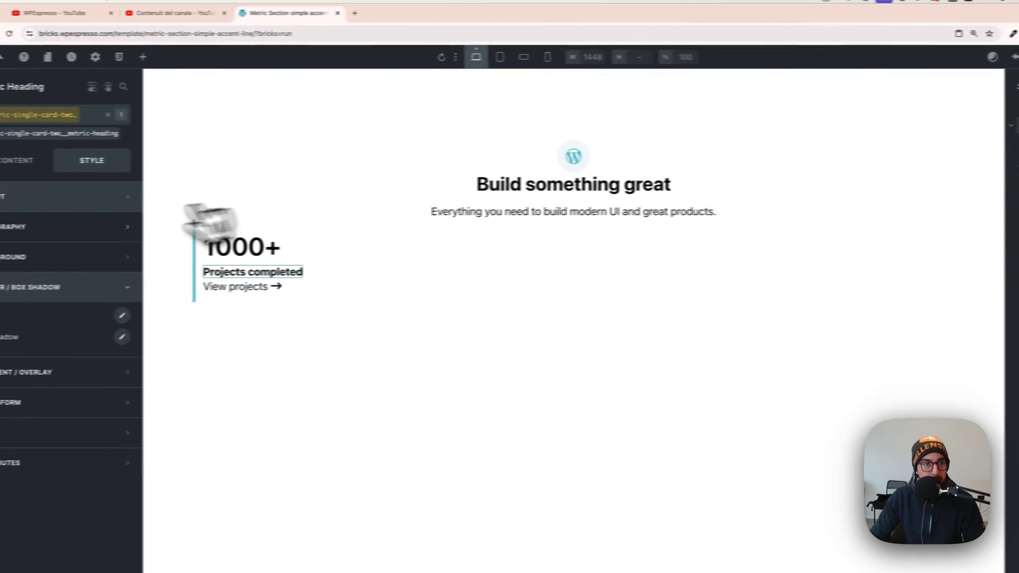
{"action": "left_click", "coordinate": [126, 132]}
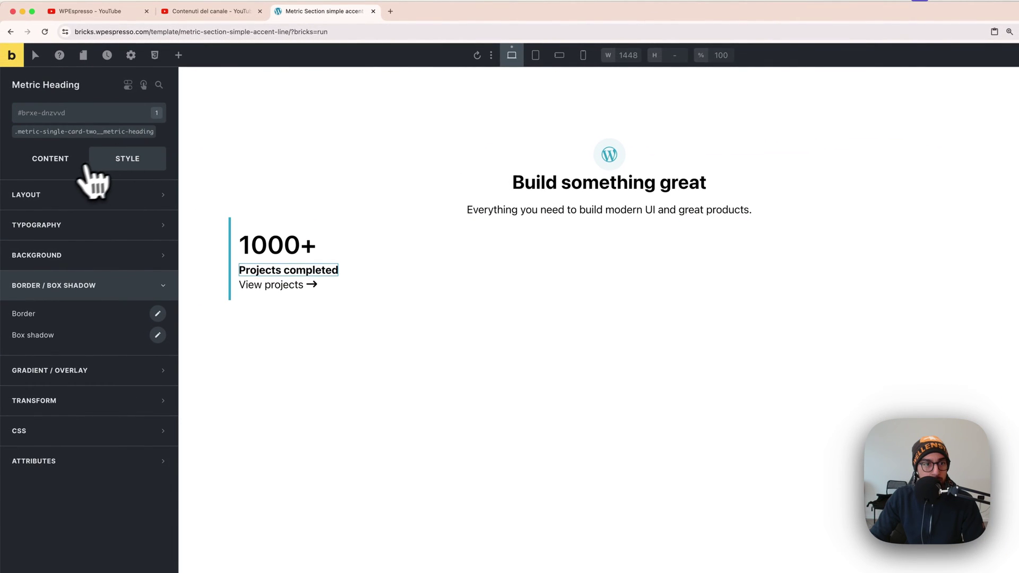
{"action": "left_click", "coordinate": [55, 162]}
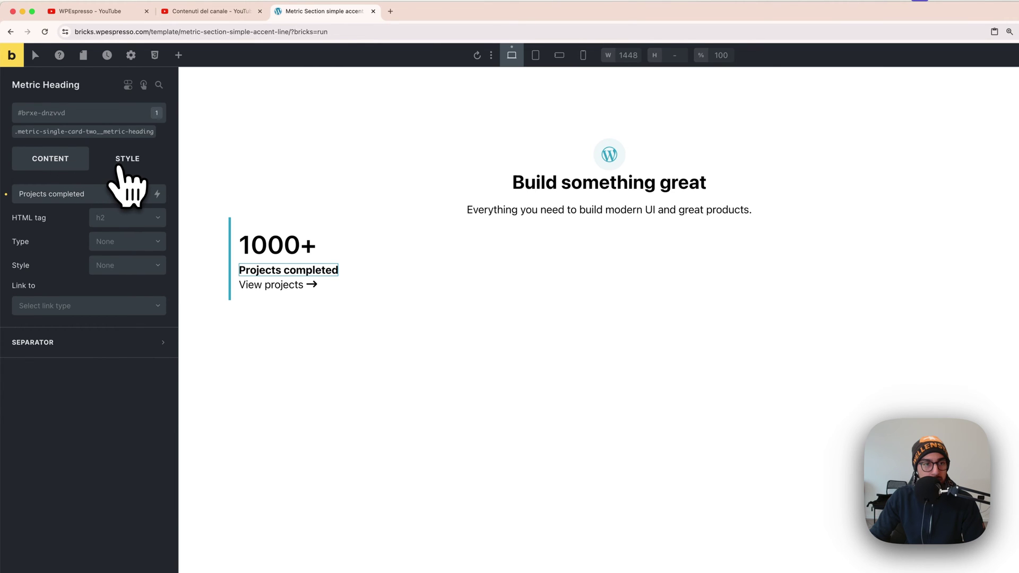
{"action": "left_click", "coordinate": [121, 168]}
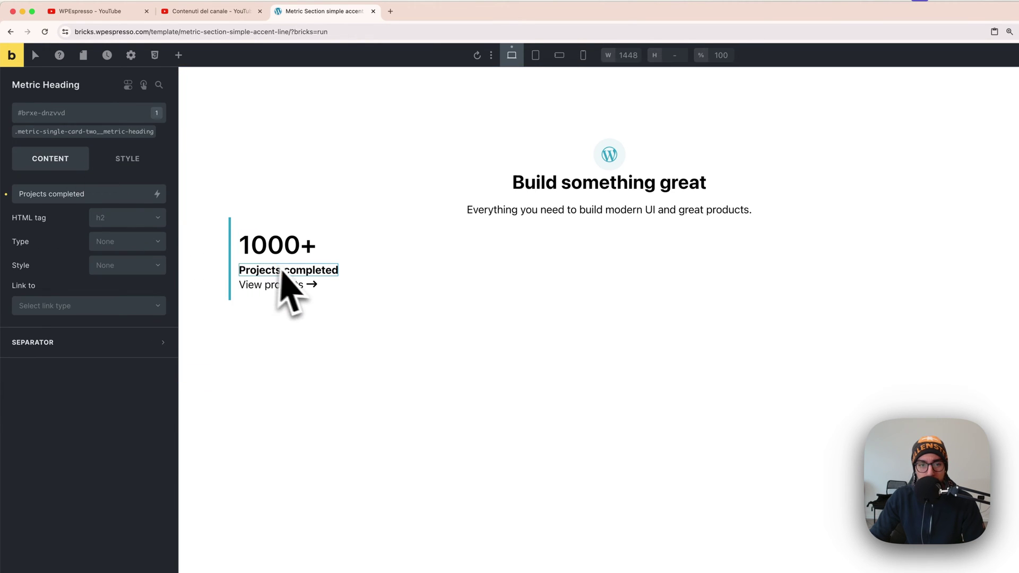
Set the row gap of the metric-single-card-two class to the space-xs variable.
{"action": "left_click", "coordinate": [924, 199]}
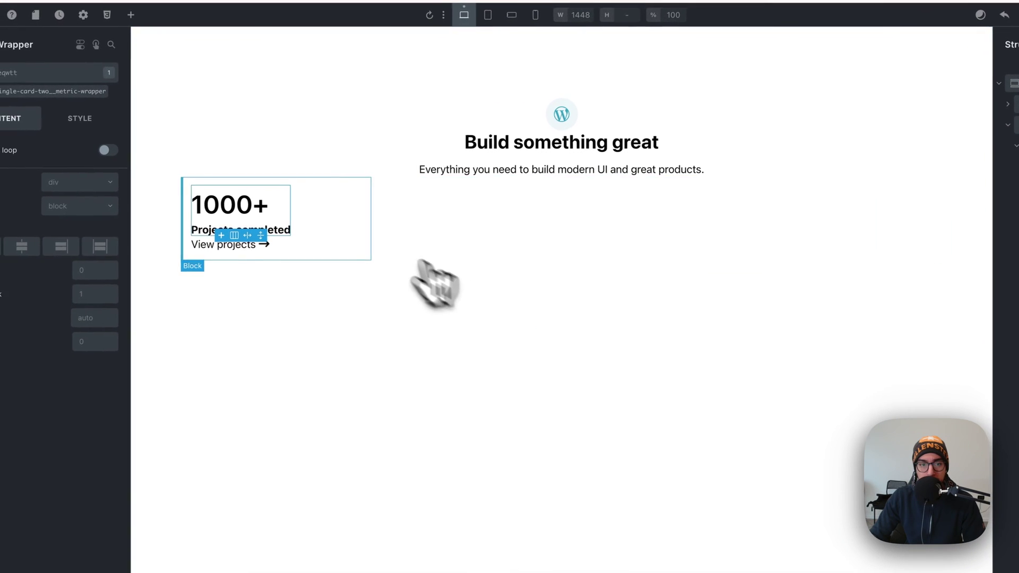
{"action": "left_click", "coordinate": [320, 343]}
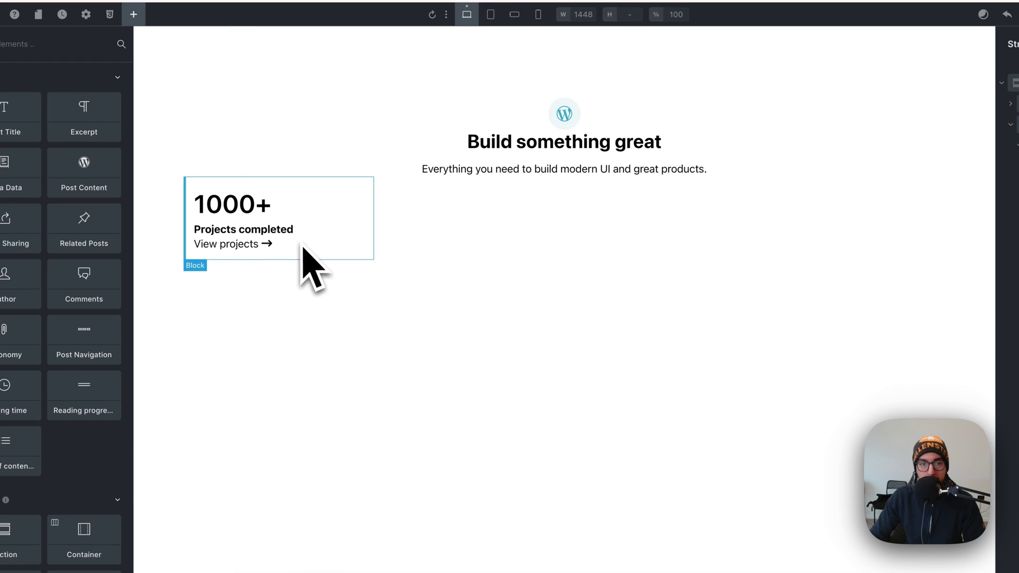
{"action": "left_click", "coordinate": [927, 171]}
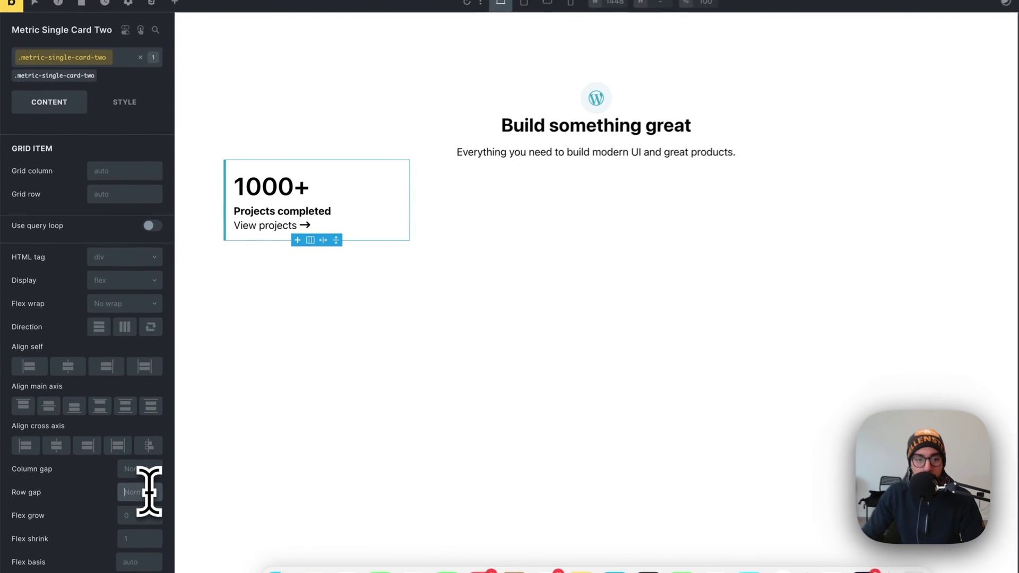
{"action": "right_click", "coordinate": [126, 474]}
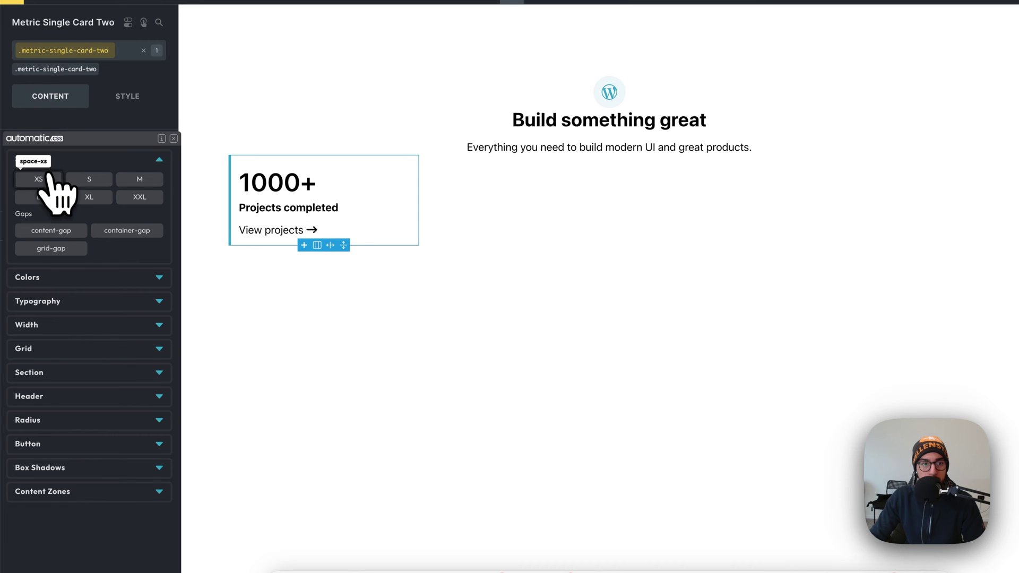
{"action": "left_click", "coordinate": [49, 178]}
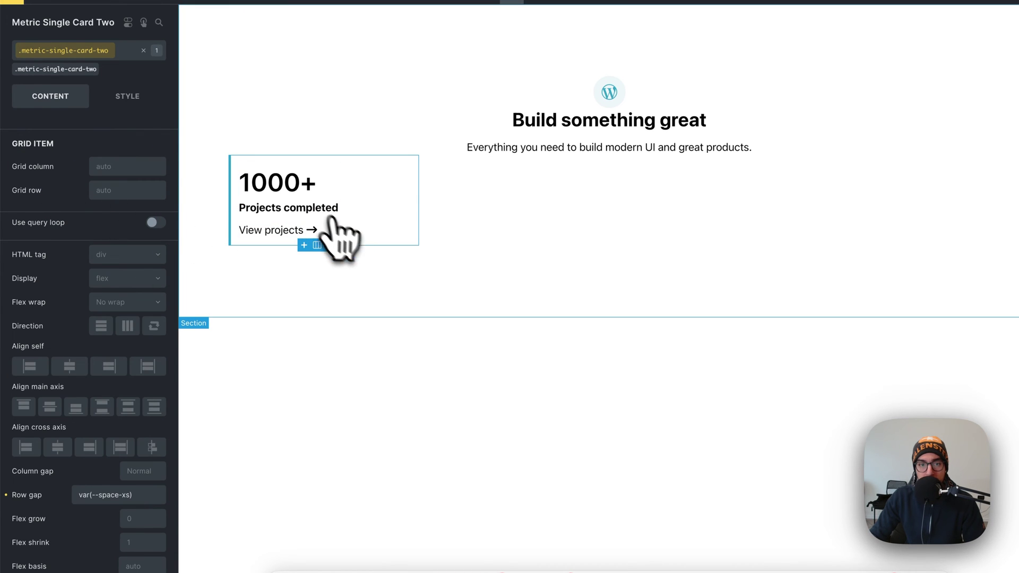
Check the metric card in the Figma design, and set the metric-single-card-two__counter class's text color to teal in Bricks.
{"action": "key", "text": "super+Tab"}
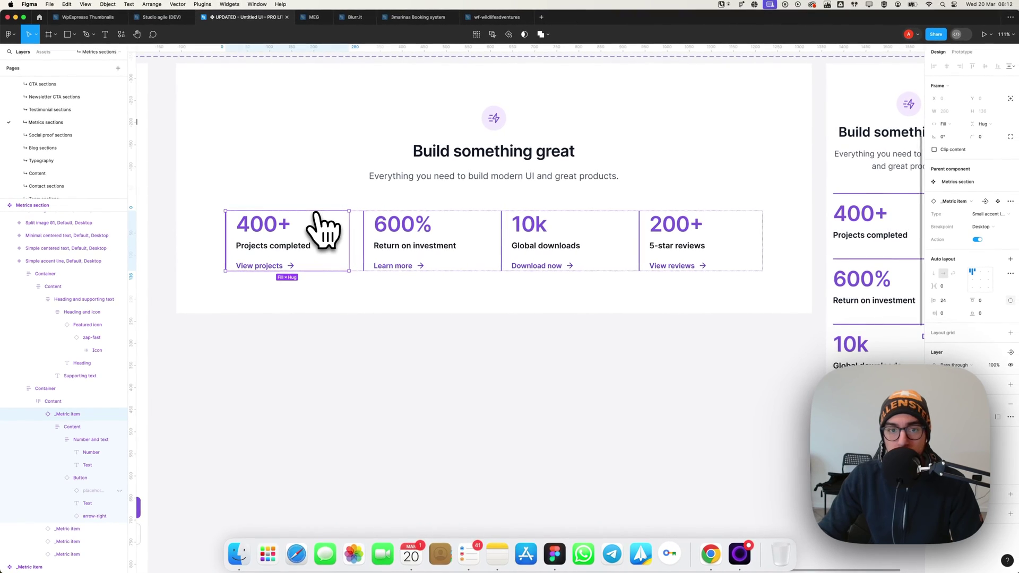
{"action": "key", "text": "super+Tab"}
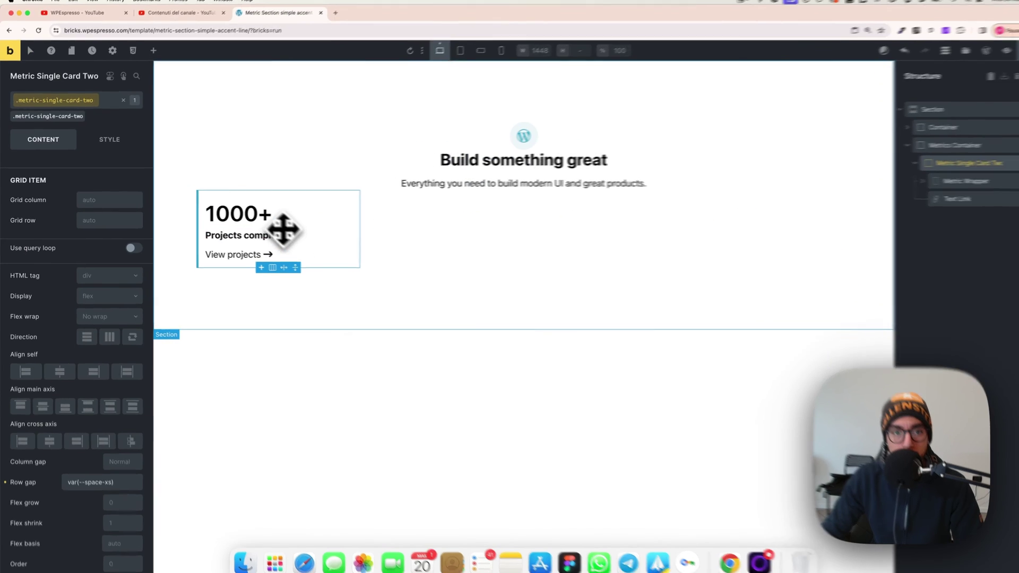
{"action": "left_click", "coordinate": [277, 227]}
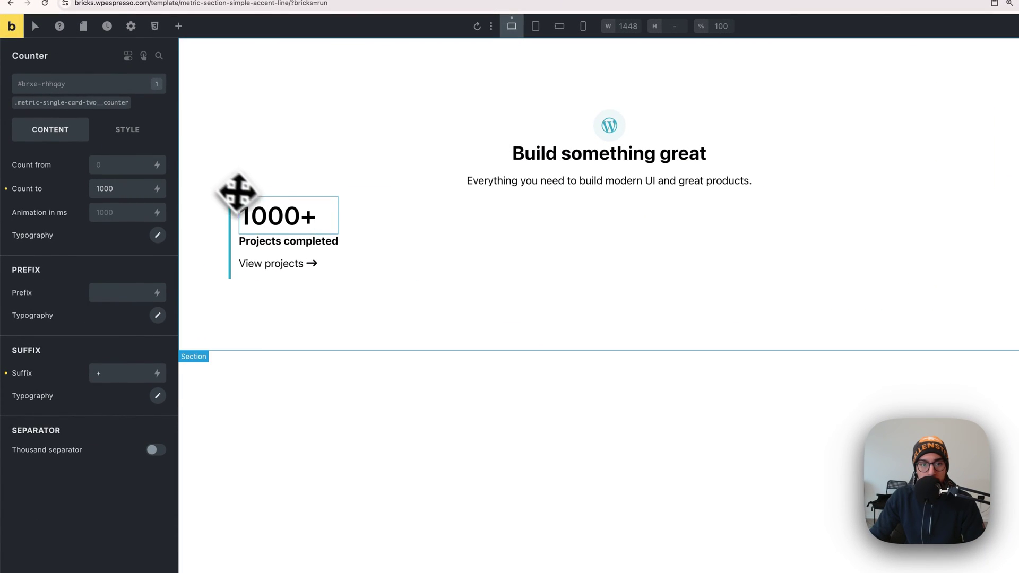
{"action": "left_click", "coordinate": [86, 103]}
{"action": "left_click", "coordinate": [123, 132]}
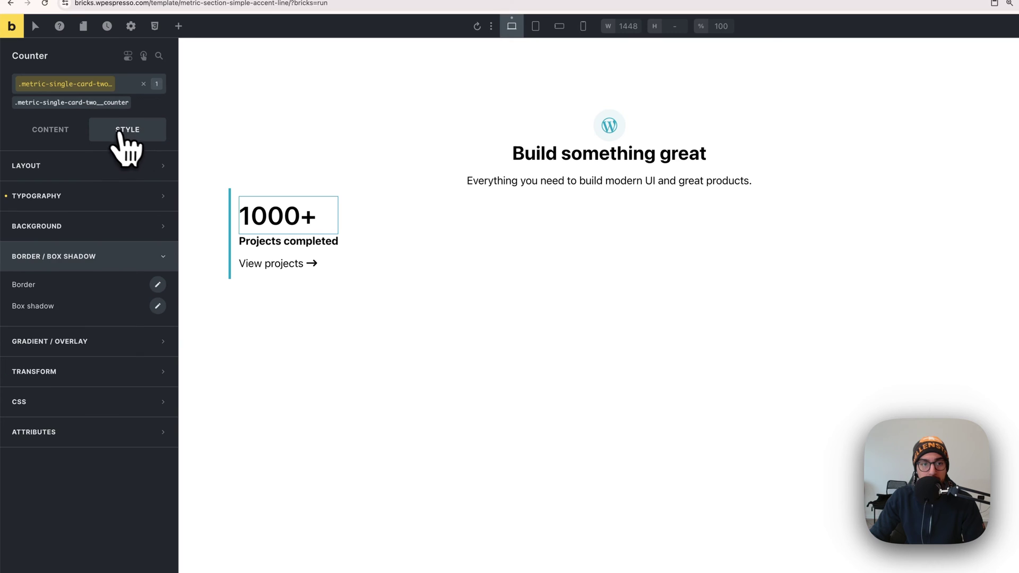
{"action": "left_click", "coordinate": [120, 198]}
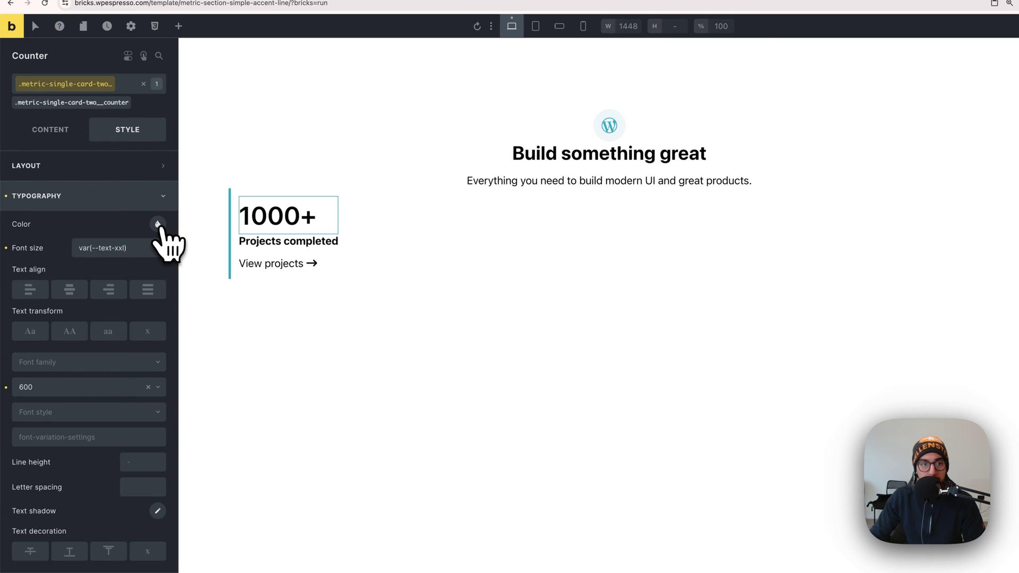
{"action": "left_click", "coordinate": [157, 224]}
{"action": "left_click", "coordinate": [79, 405]}
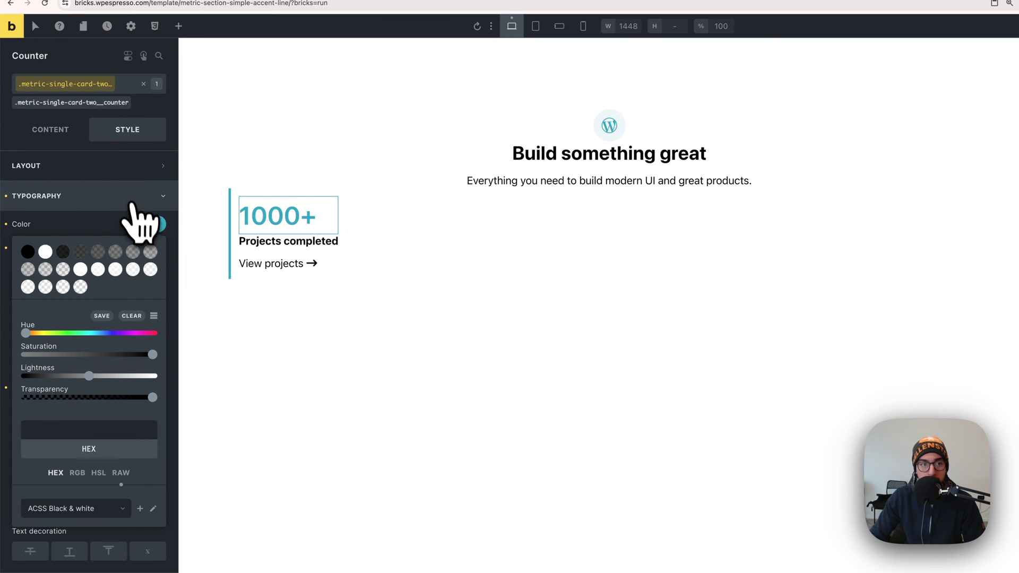
{"action": "left_click", "coordinate": [132, 202]}
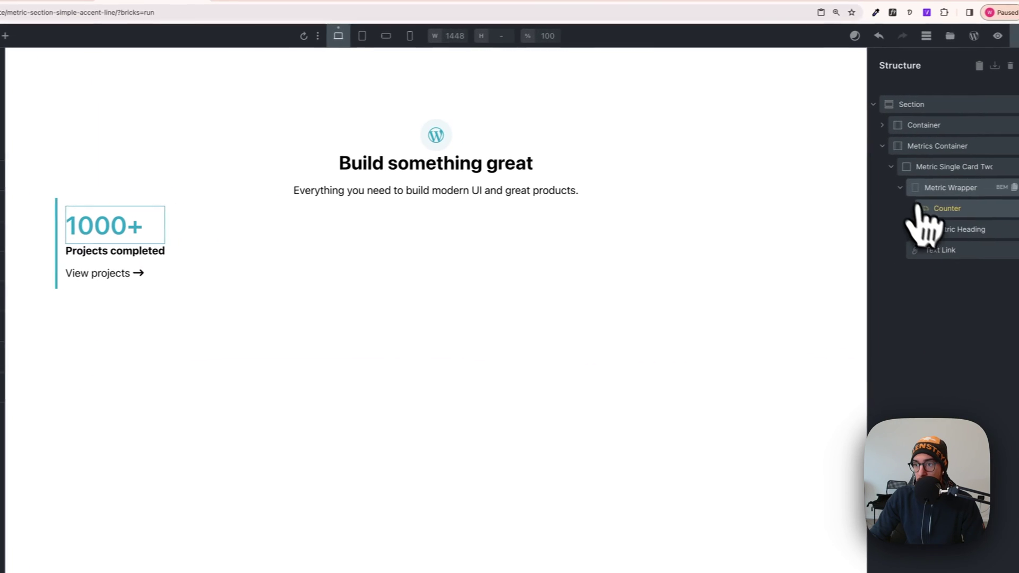
Duplicate the Metric Single Card Two three times within the Metrics Container to make a row of four cards.
{"action": "left_click", "coordinate": [896, 173]}
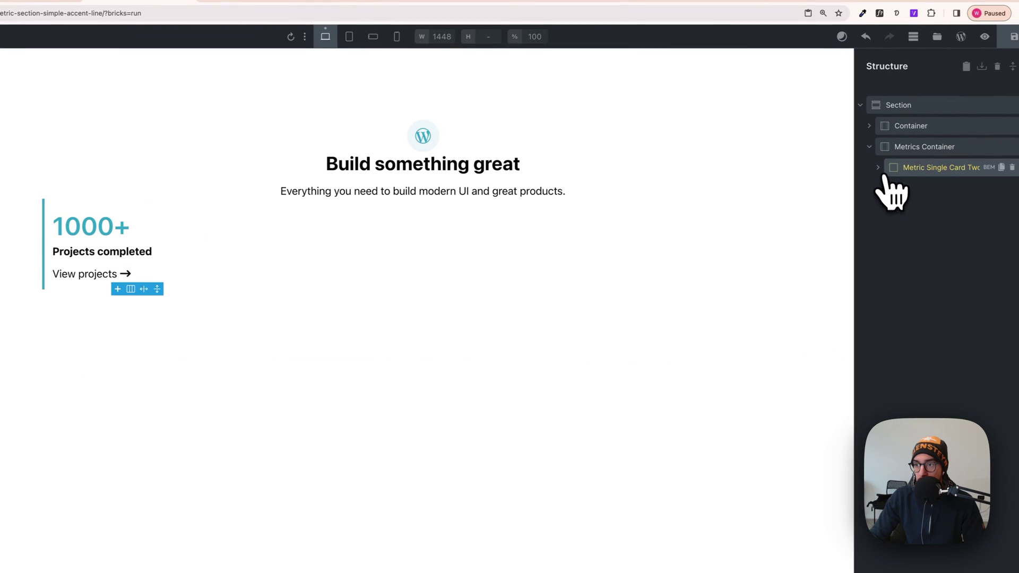
{"action": "left_click", "coordinate": [993, 171]}
{"action": "left_click", "coordinate": [988, 173]}
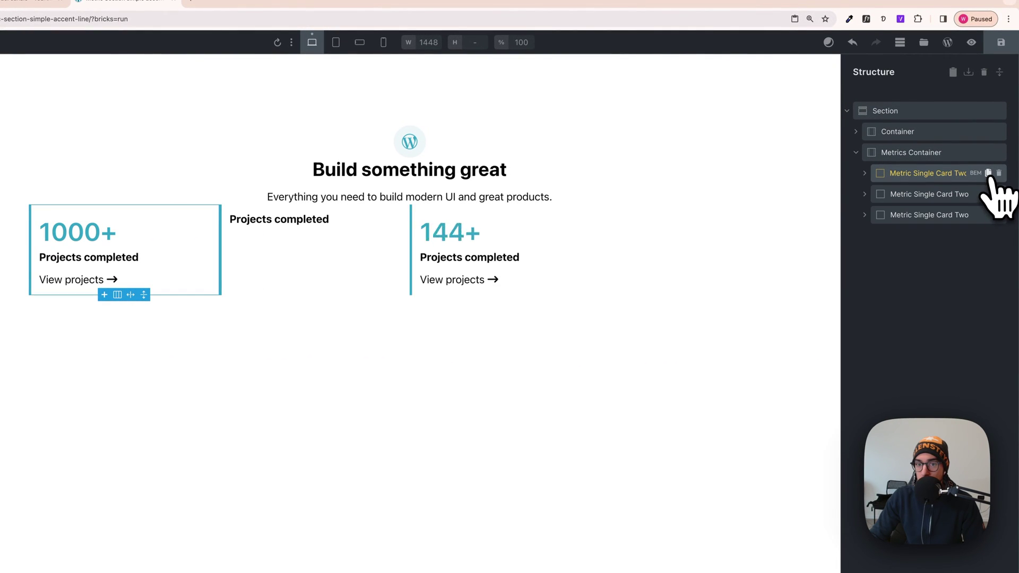
{"action": "left_click", "coordinate": [989, 174]}
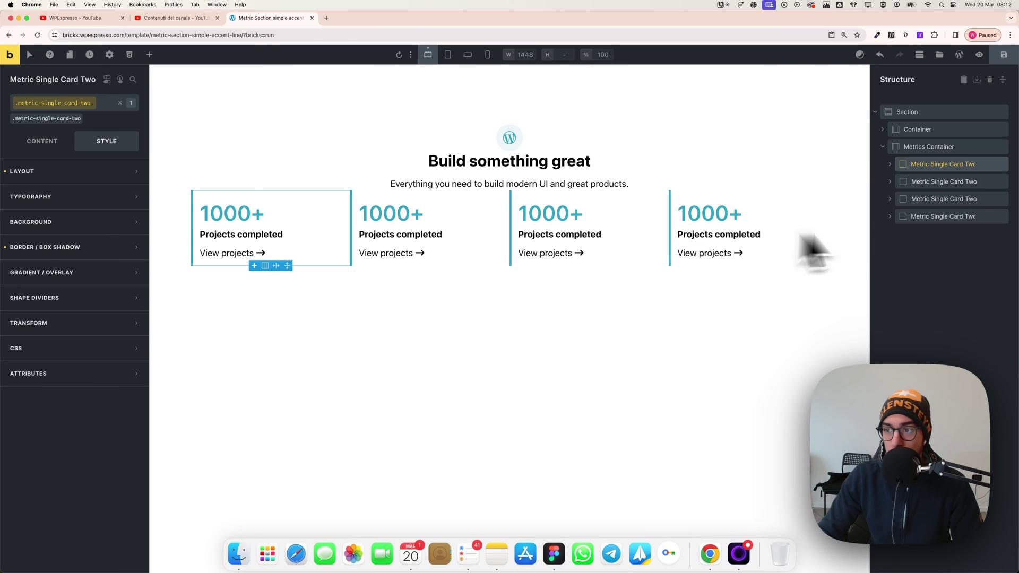
Set the Section's row gap to the section-space-s variable to space the intro from the metric cards.
{"action": "left_click", "coordinate": [903, 148]}
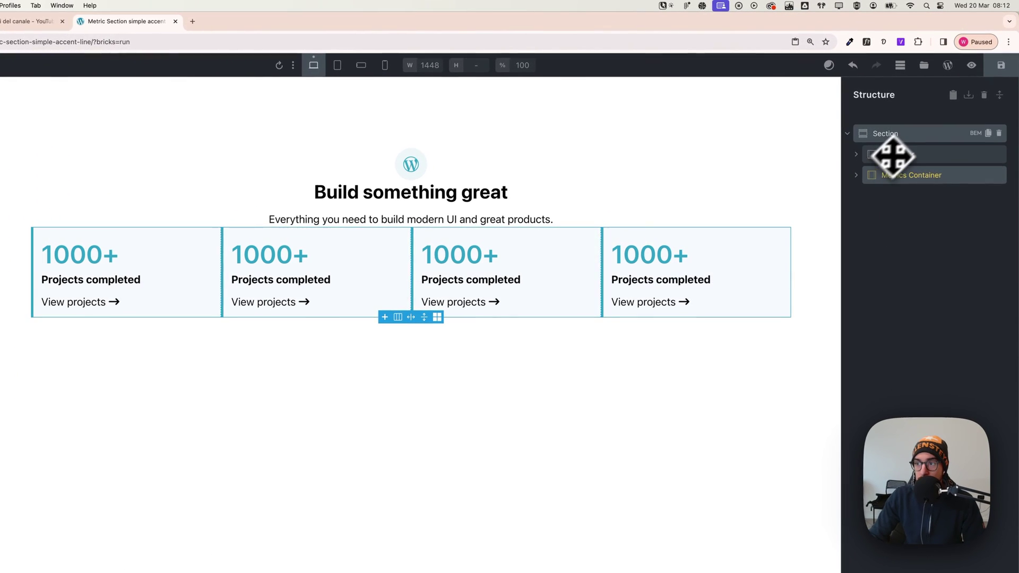
{"action": "left_click", "coordinate": [908, 141]}
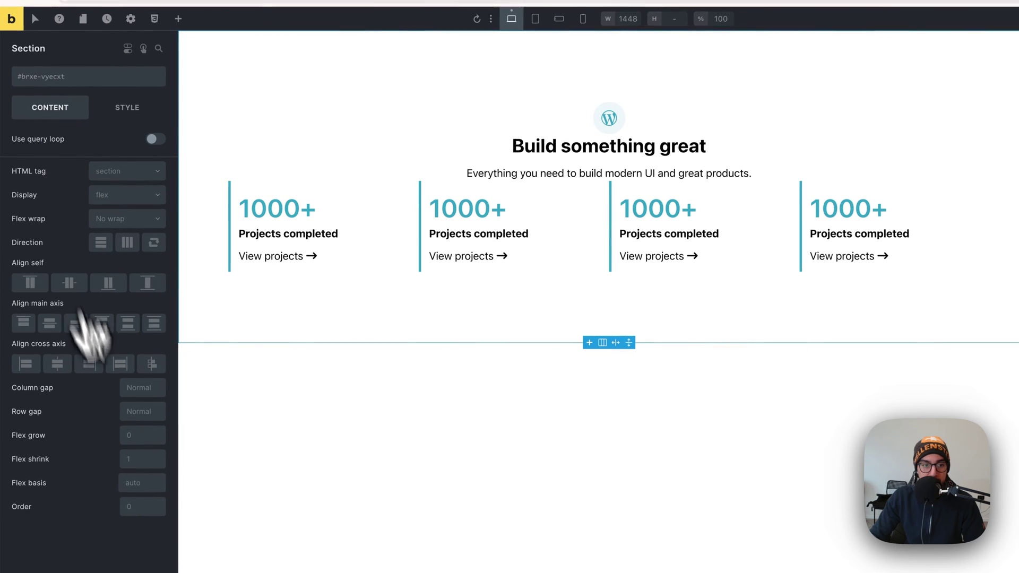
{"action": "left_click", "coordinate": [142, 414]}
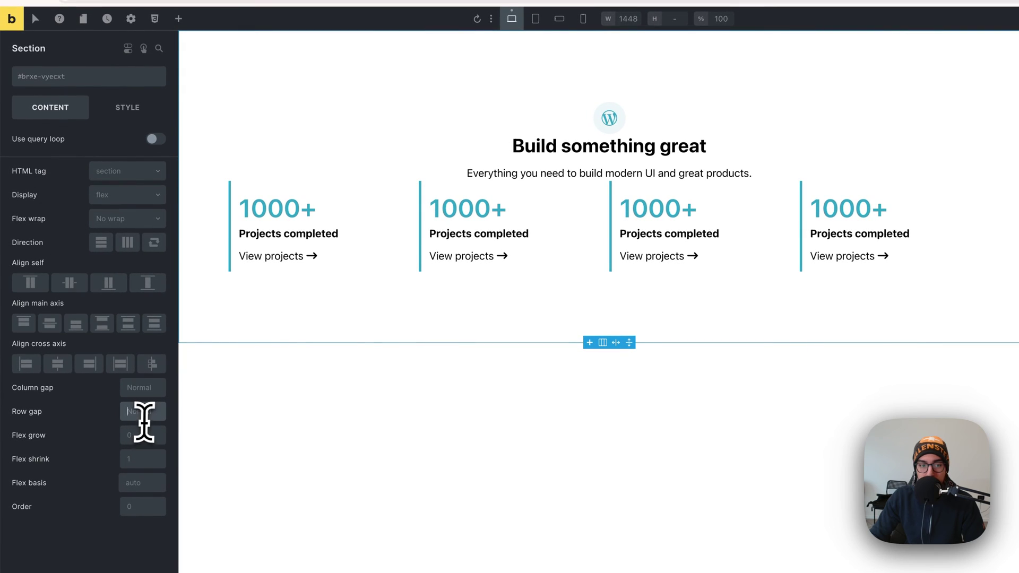
{"action": "double_click", "coordinate": [145, 415]}
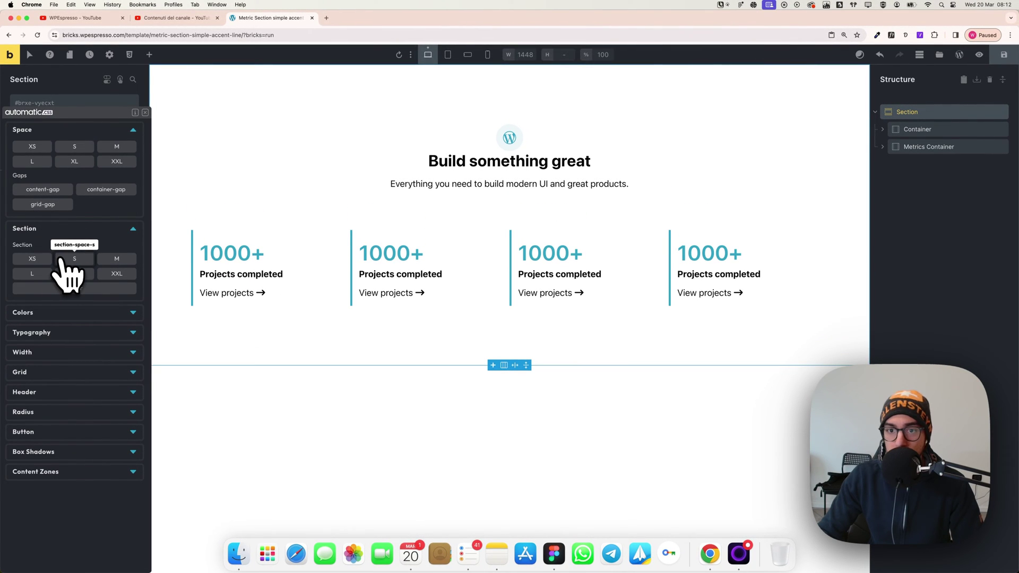
{"action": "left_click", "coordinate": [62, 260]}
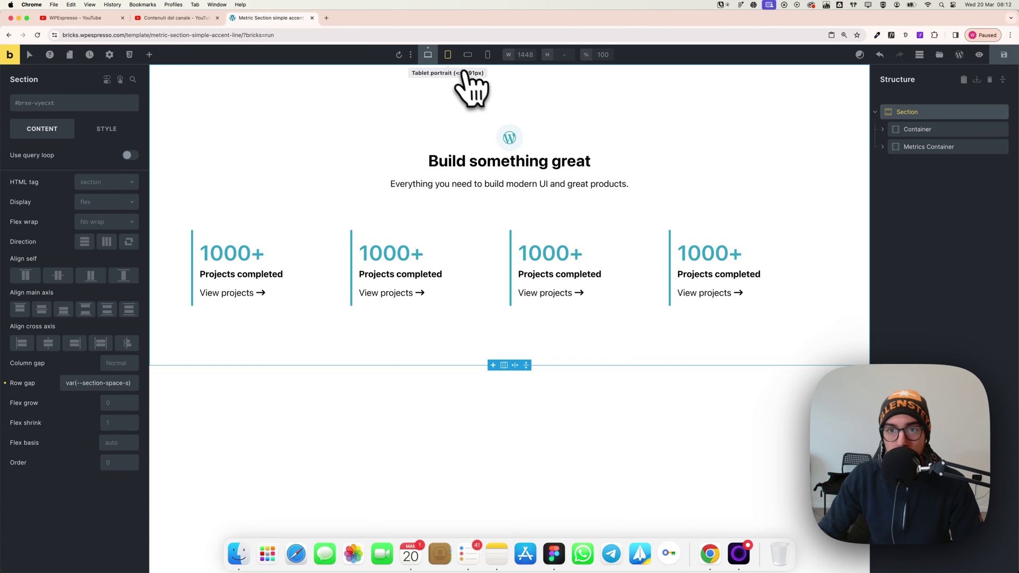
Preview the metrics section at the tablet portrait, mobile landscape and mobile portrait breakpoints, ending on tablet portrait.
{"action": "left_click", "coordinate": [447, 54]}
{"action": "left_click", "coordinate": [468, 54]}
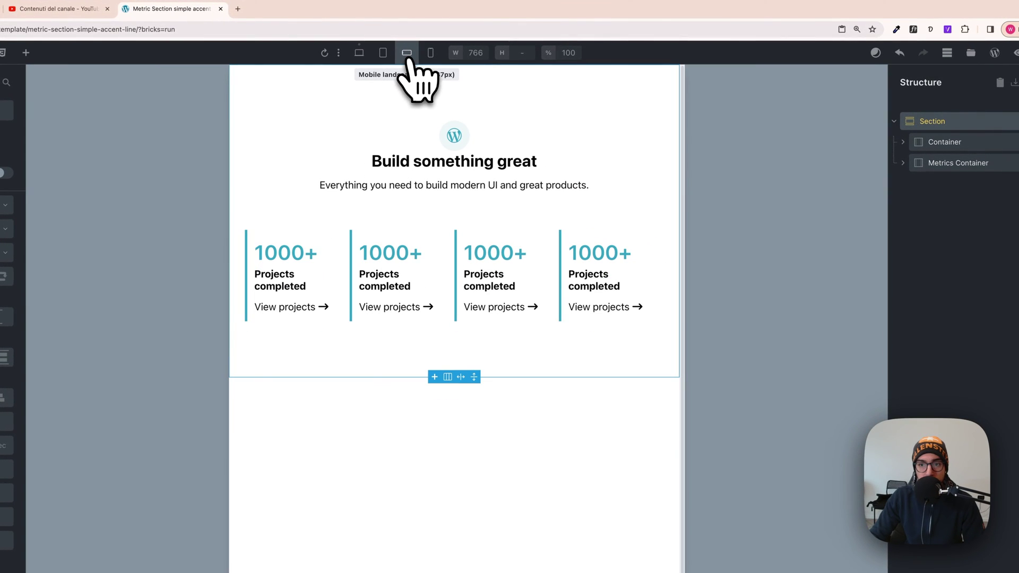
{"action": "left_click", "coordinate": [430, 53]}
{"action": "left_click", "coordinate": [407, 53]}
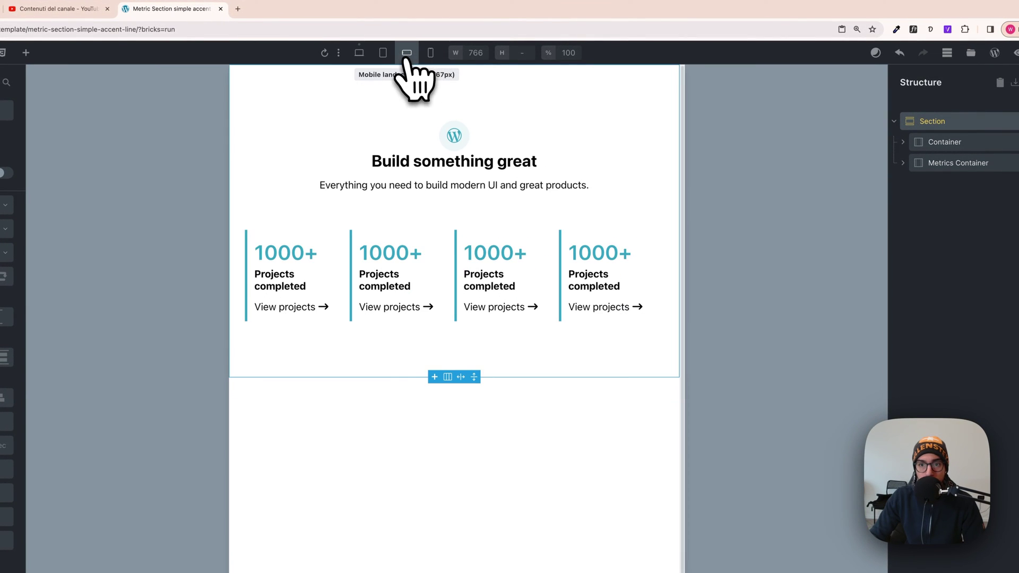
{"action": "left_click", "coordinate": [383, 53]}
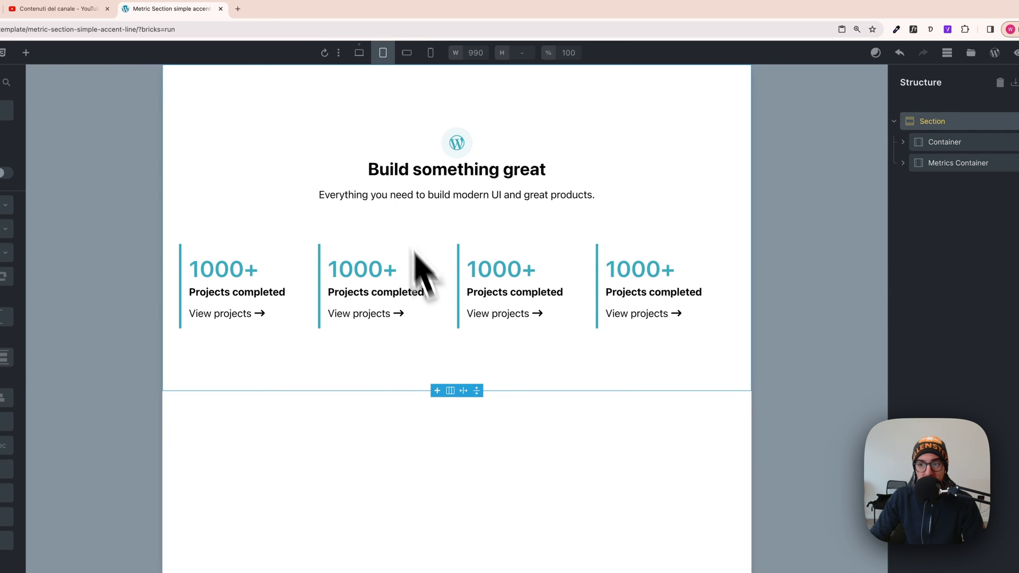
At the mobile landscape breakpoint, set the Metrics Container's grid template columns to the grid-2 variable.
{"action": "left_click", "coordinate": [406, 53]}
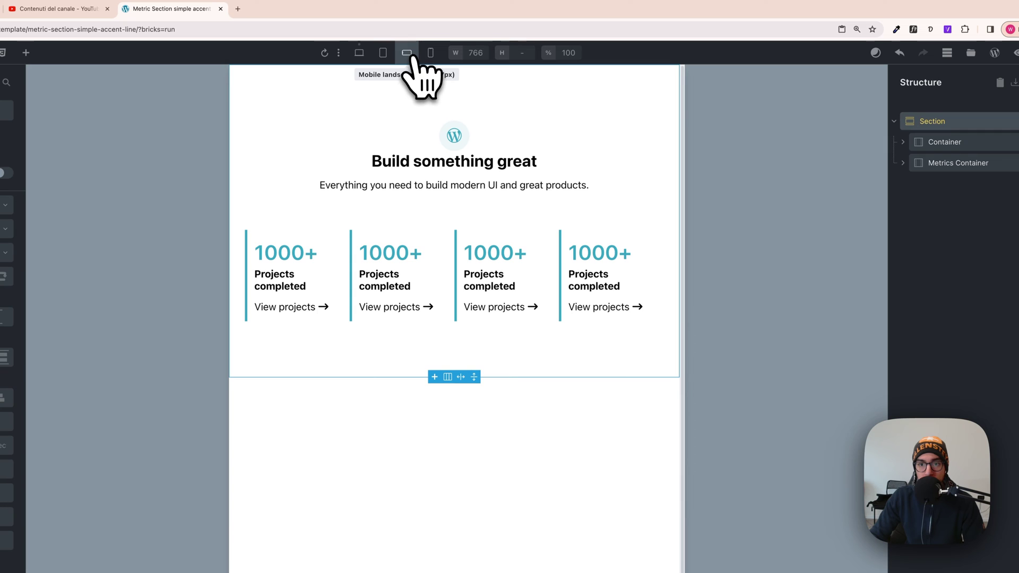
{"action": "left_click", "coordinate": [954, 163]}
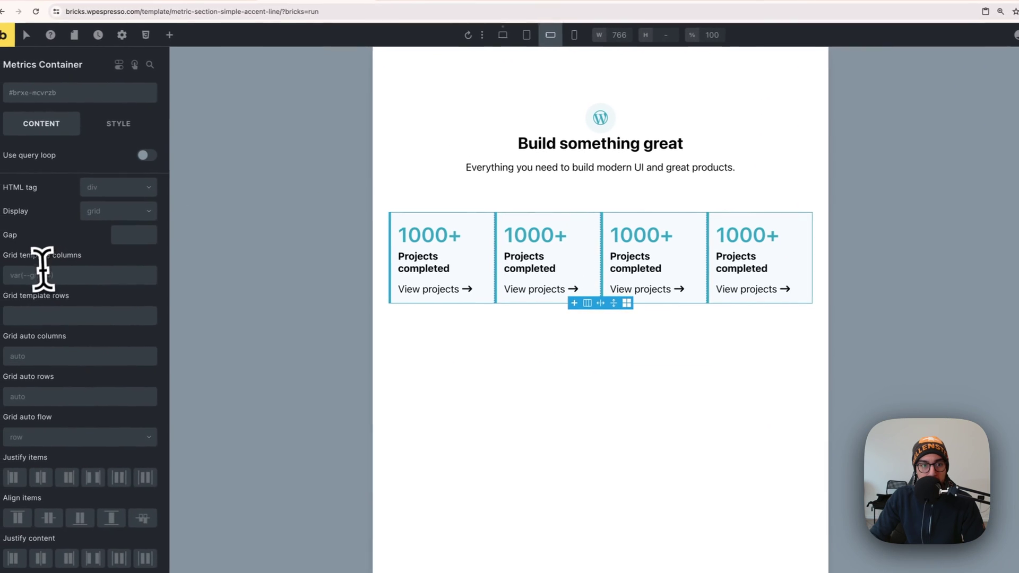
{"action": "left_click", "coordinate": [49, 272]}
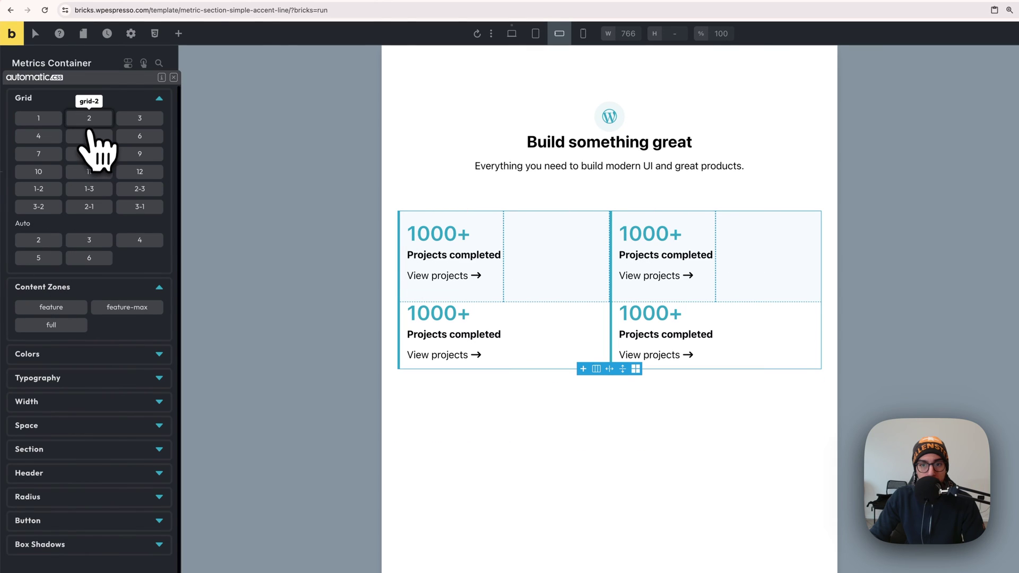
{"action": "left_click", "coordinate": [89, 129]}
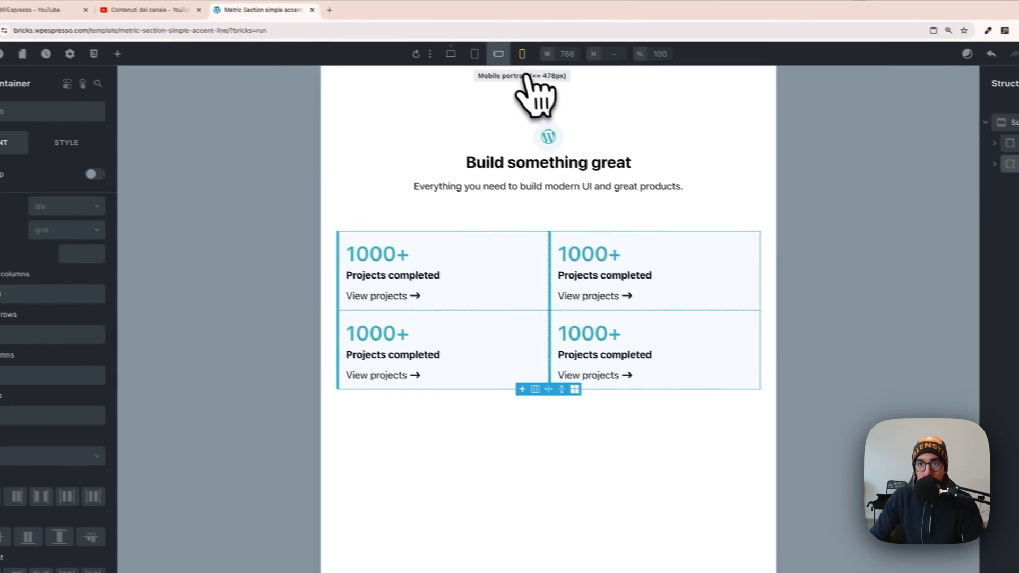
At the mobile portrait breakpoint, set the Metrics Container's grid template columns to the grid-1 variable.
{"action": "left_click", "coordinate": [419, 18]}
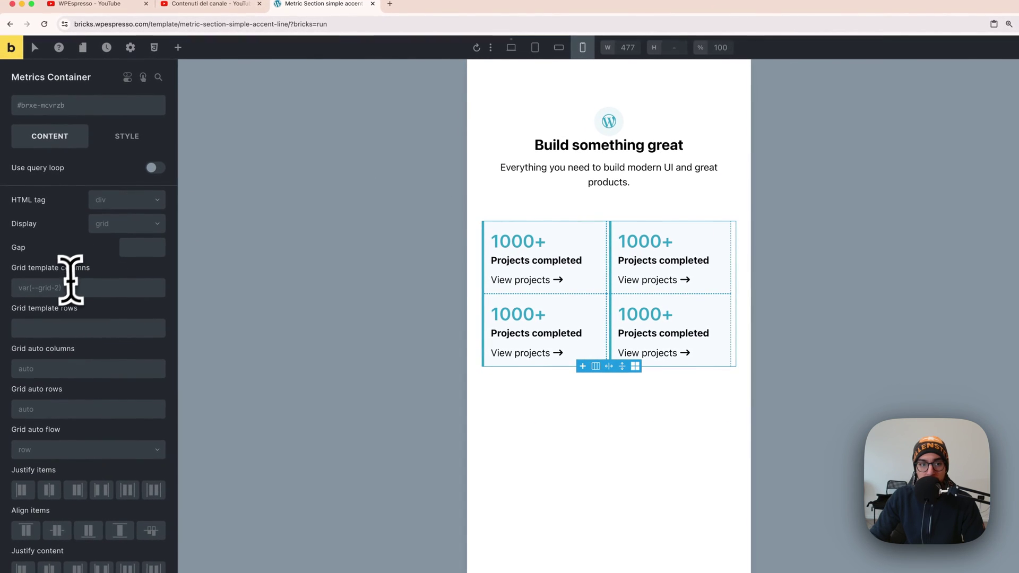
{"action": "right_click", "coordinate": [26, 301]}
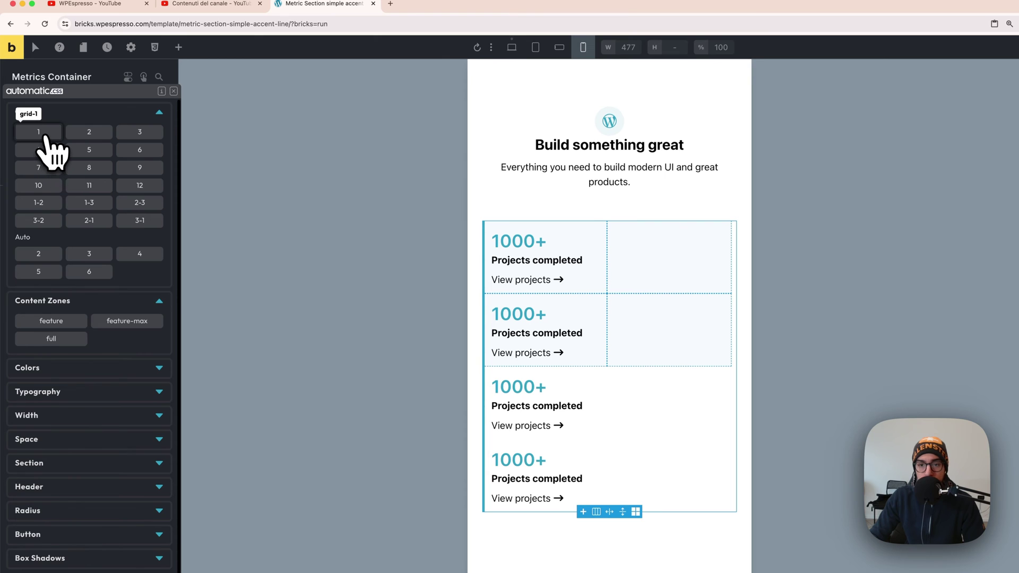
{"action": "left_click", "coordinate": [45, 137]}
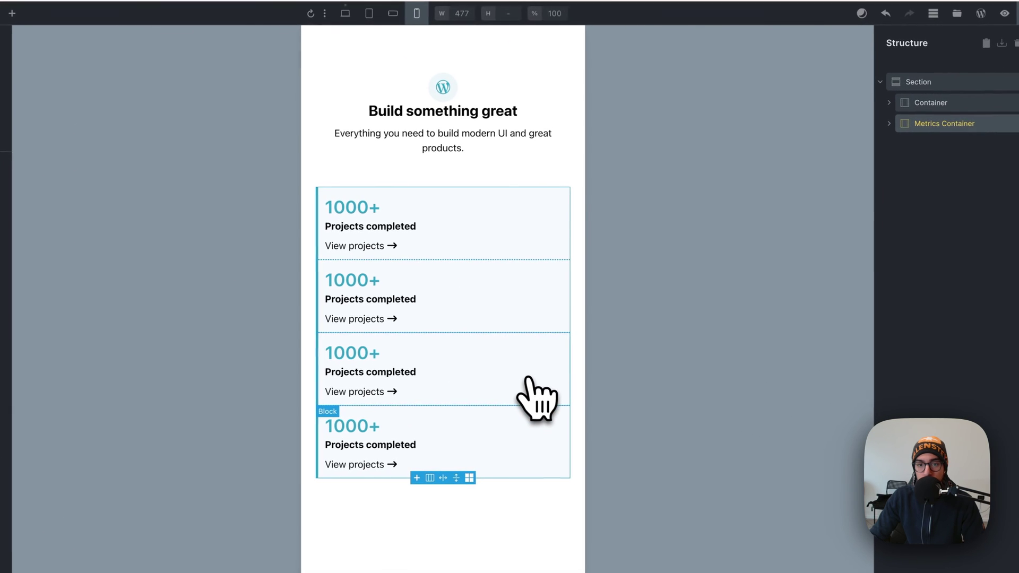
At the desktop breakpoint, try the space-l variable as the Metrics Container's gap, and settle on space-m.
{"action": "left_click", "coordinate": [921, 103]}
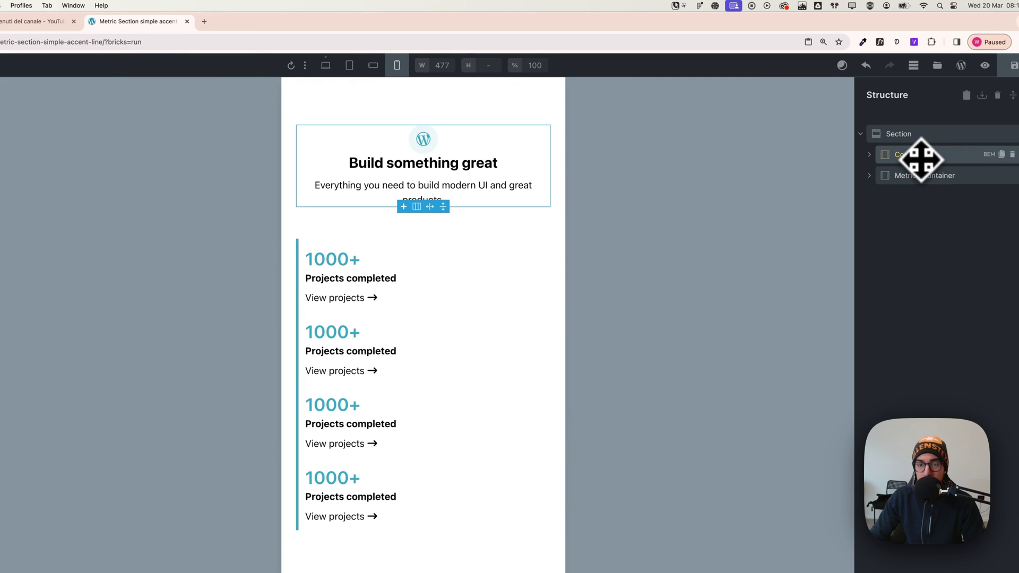
{"action": "left_click", "coordinate": [914, 139]}
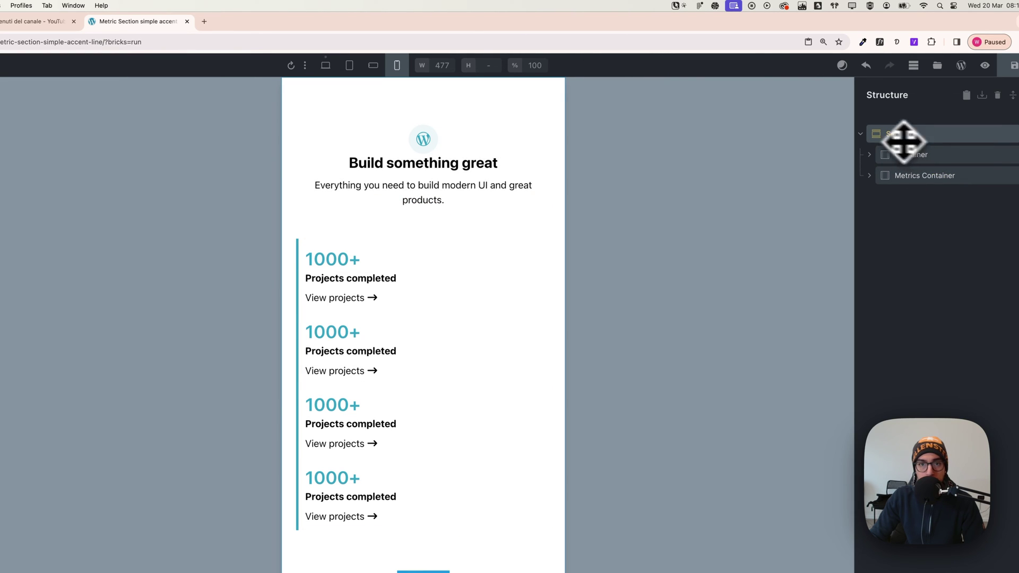
{"action": "left_click", "coordinate": [326, 65]}
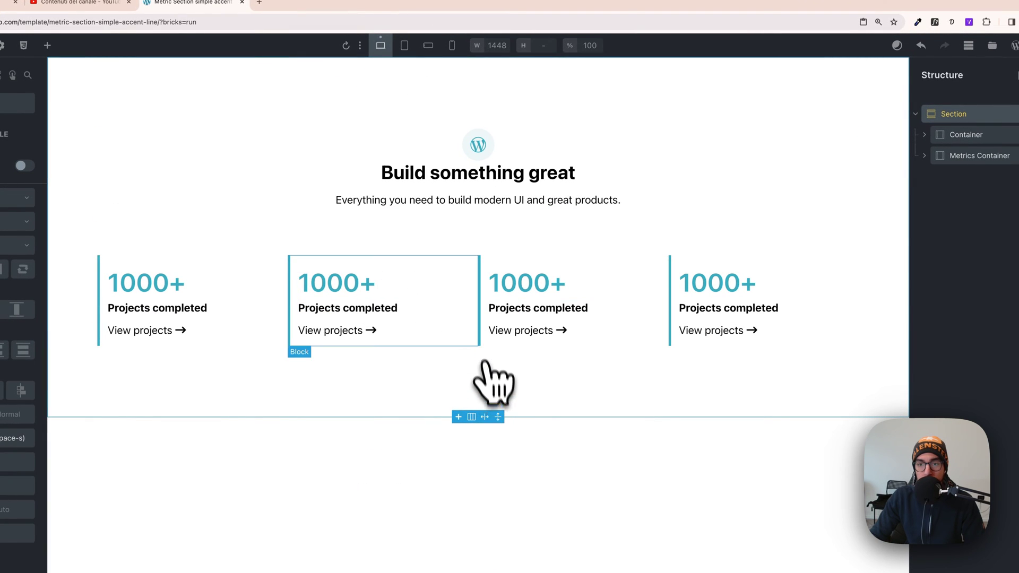
{"action": "left_click", "coordinate": [963, 156]}
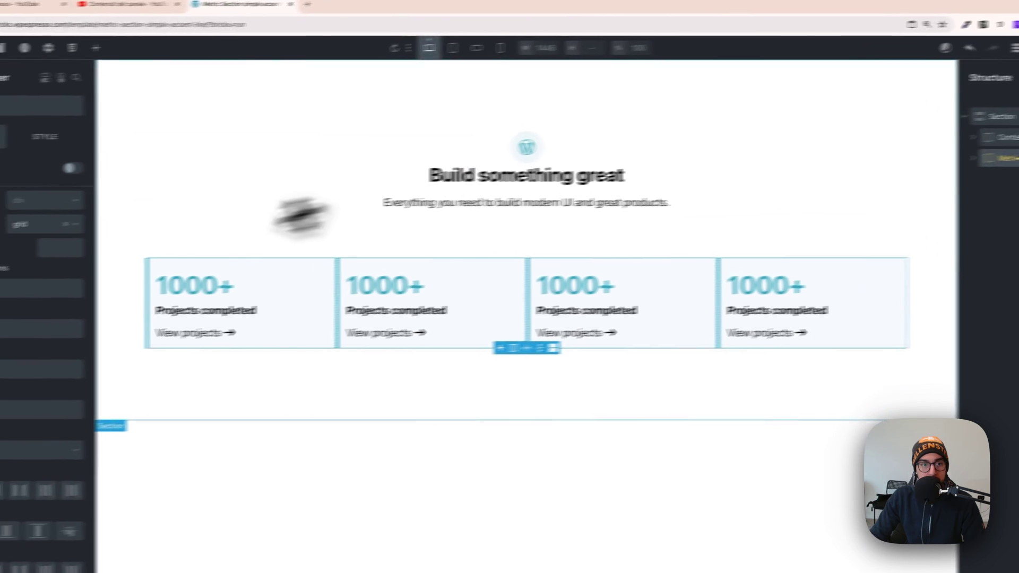
{"action": "right_click", "coordinate": [51, 248]}
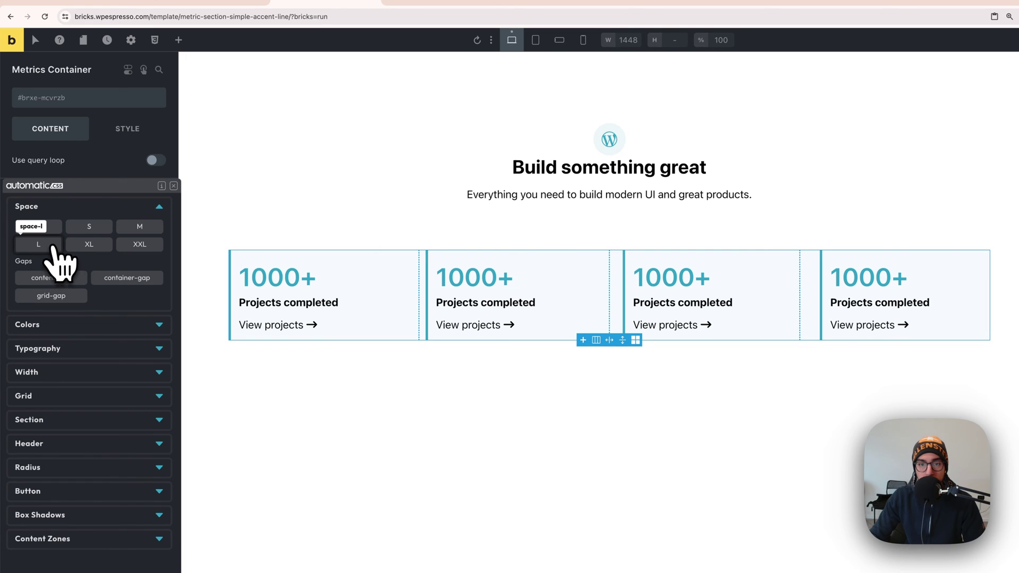
{"action": "left_click", "coordinate": [54, 248]}
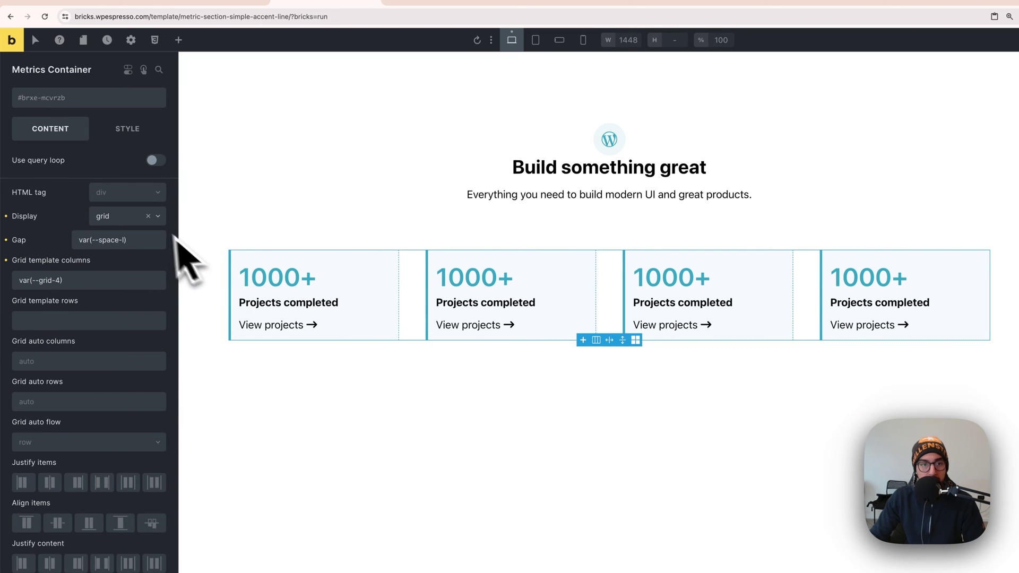
{"action": "right_click", "coordinate": [123, 236]}
{"action": "left_click", "coordinate": [139, 234]}
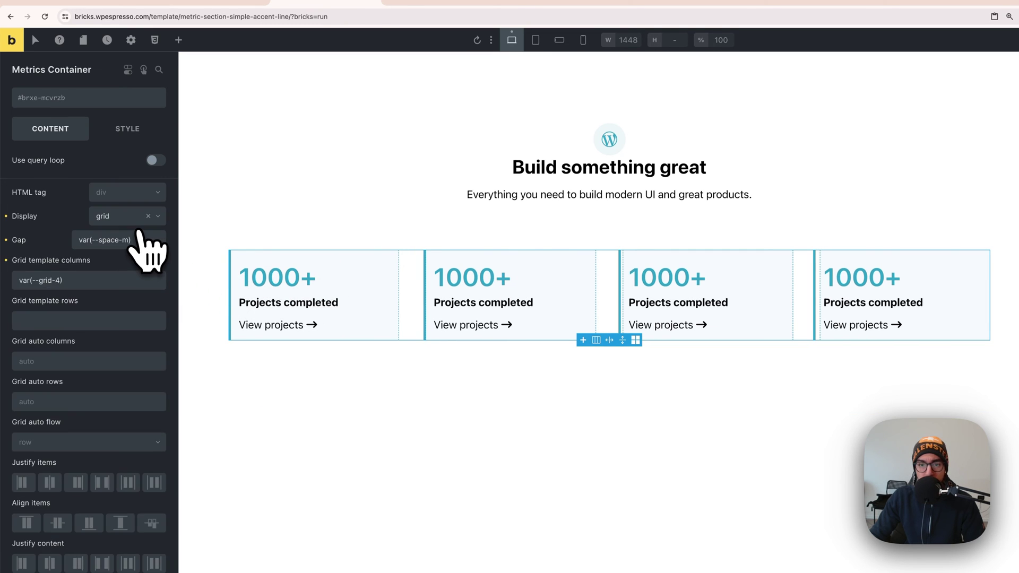
Preview the metric cards' spacing at the tablet portrait, mobile landscape and mobile portrait breakpoints.
{"action": "left_click", "coordinate": [536, 40]}
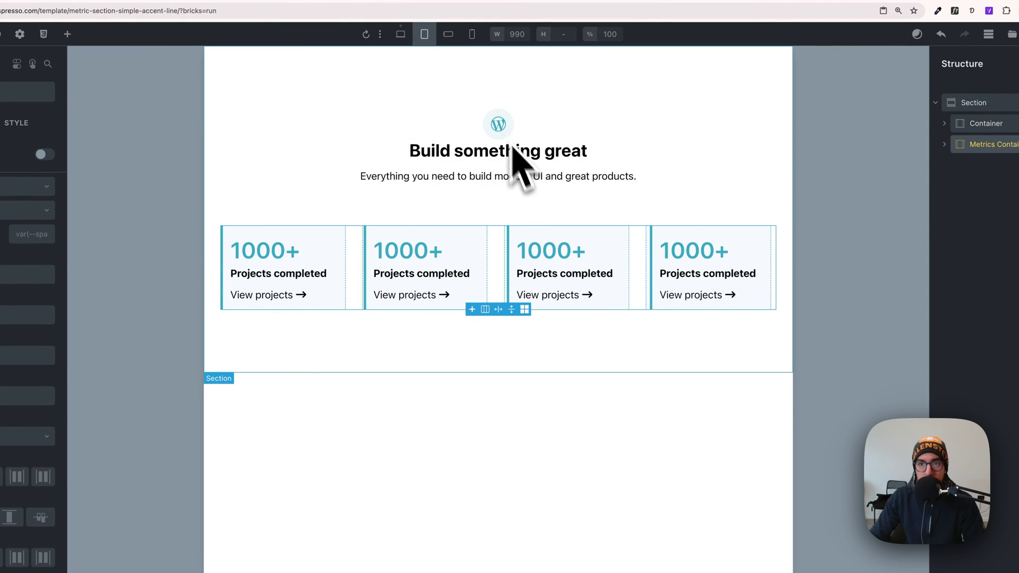
{"action": "left_click", "coordinate": [448, 34]}
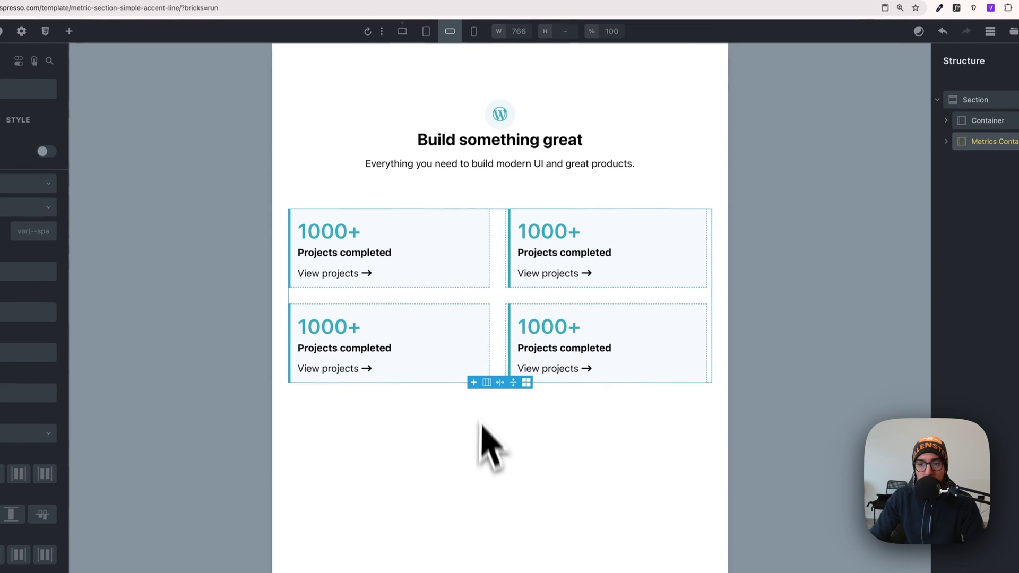
{"action": "left_click", "coordinate": [522, 463]}
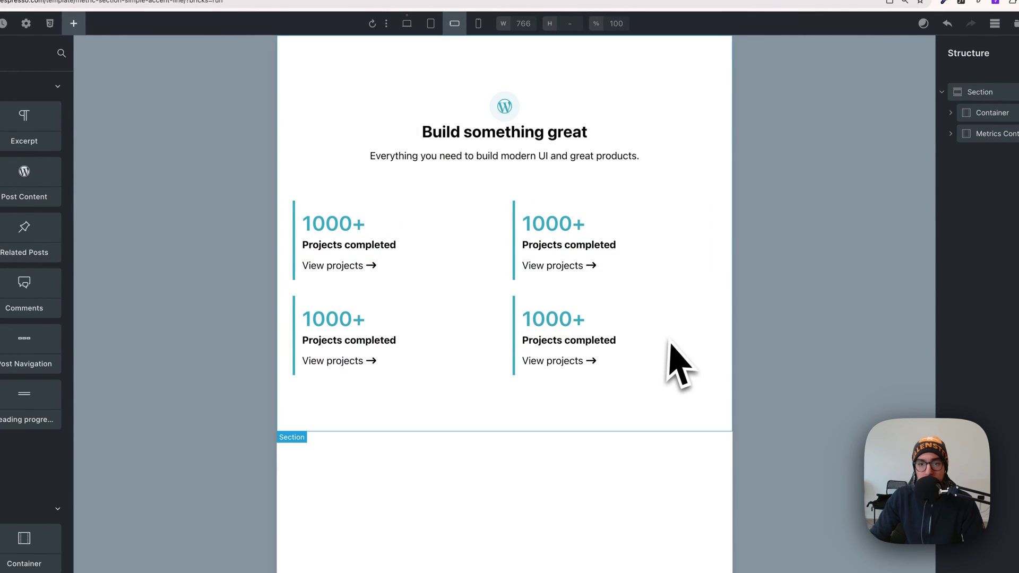
{"action": "left_click", "coordinate": [478, 24]}
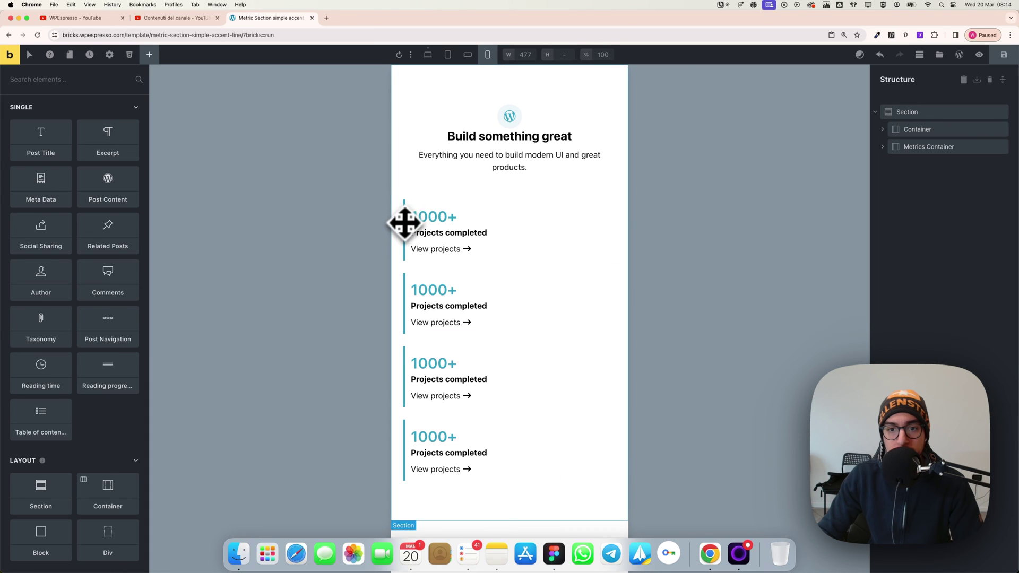
At mobile portrait, give the metric-single-card-two class a solid border in the action color, with top width 5 and left width 0.
{"action": "left_click", "coordinate": [548, 225]}
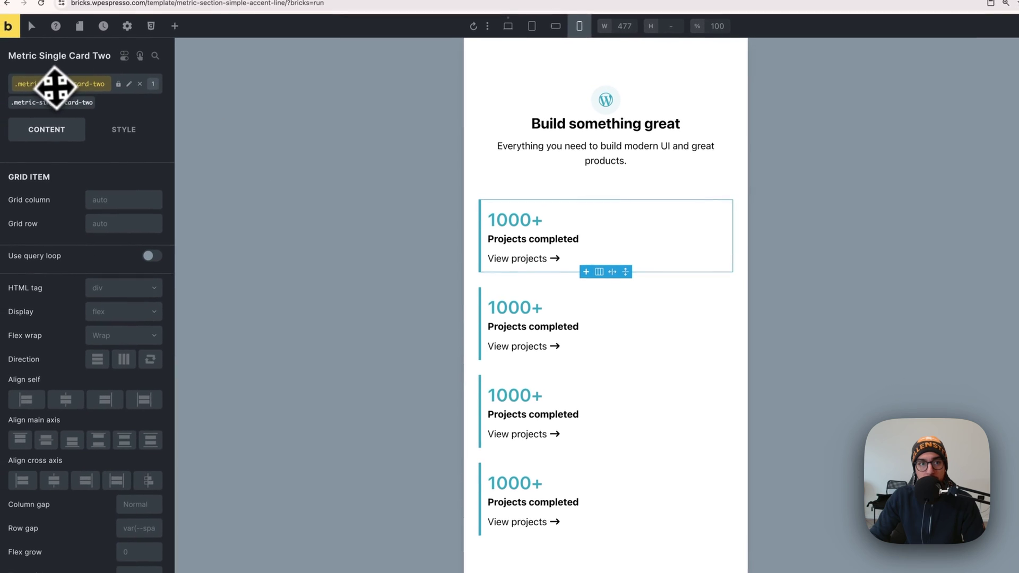
{"action": "left_click", "coordinate": [117, 128]}
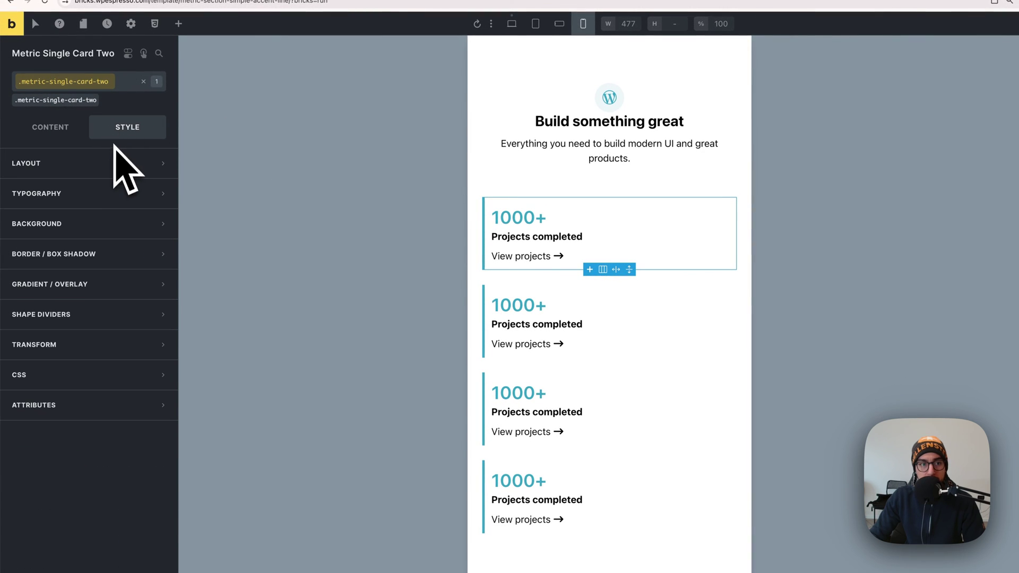
{"action": "left_click", "coordinate": [118, 277]}
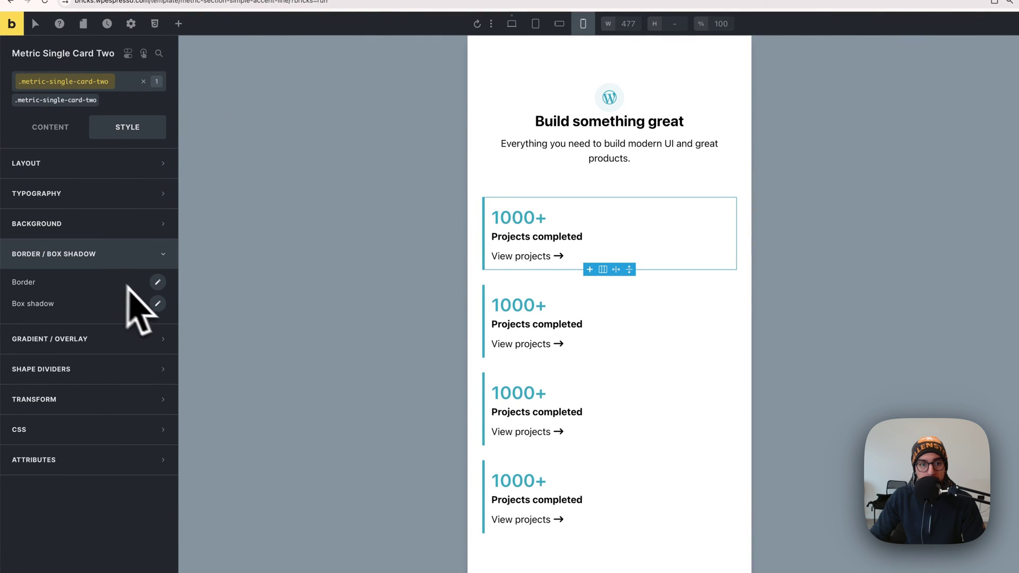
{"action": "left_click", "coordinate": [158, 282]}
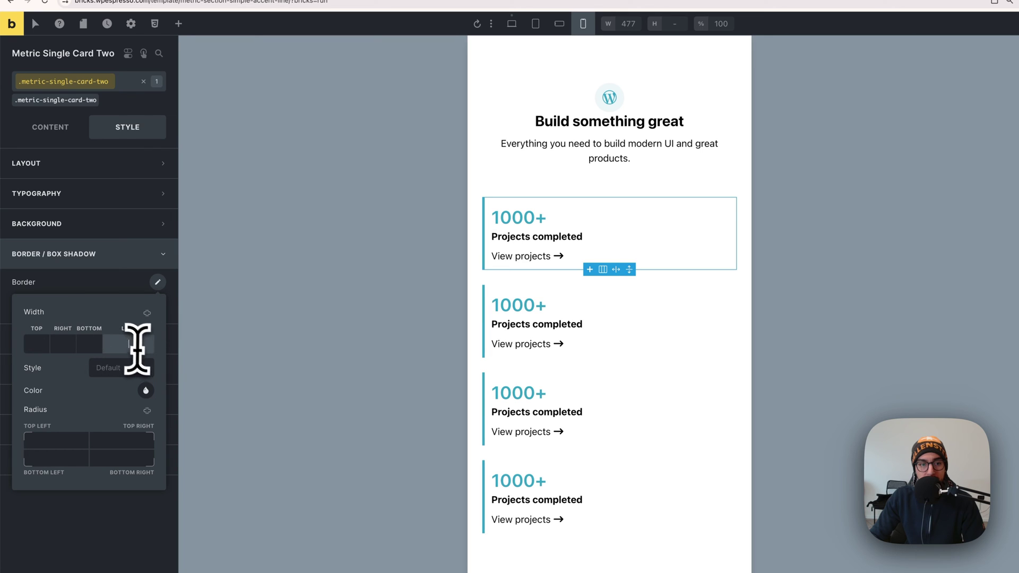
{"action": "type", "text": "0"}
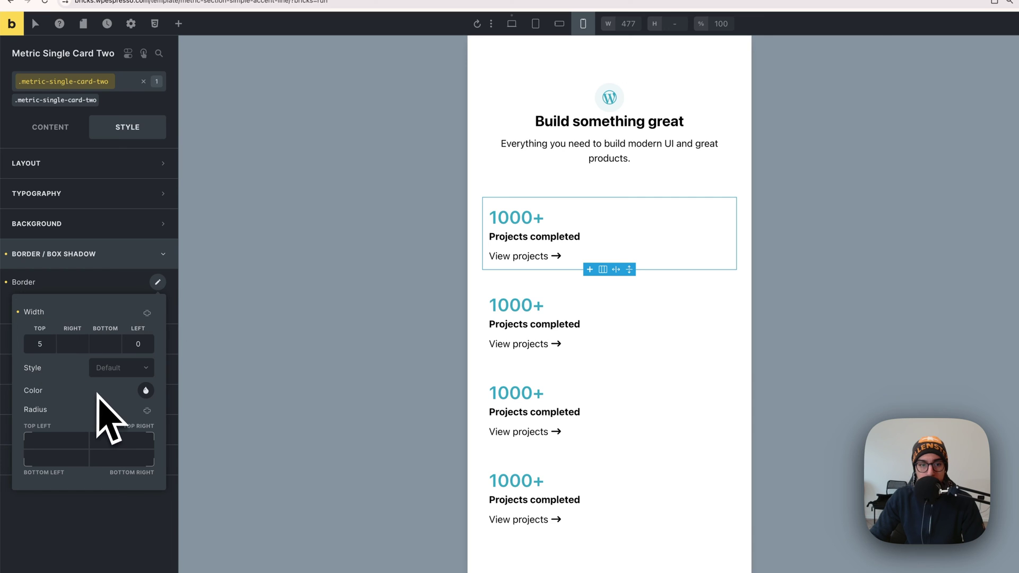
{"action": "left_click", "coordinate": [129, 372]}
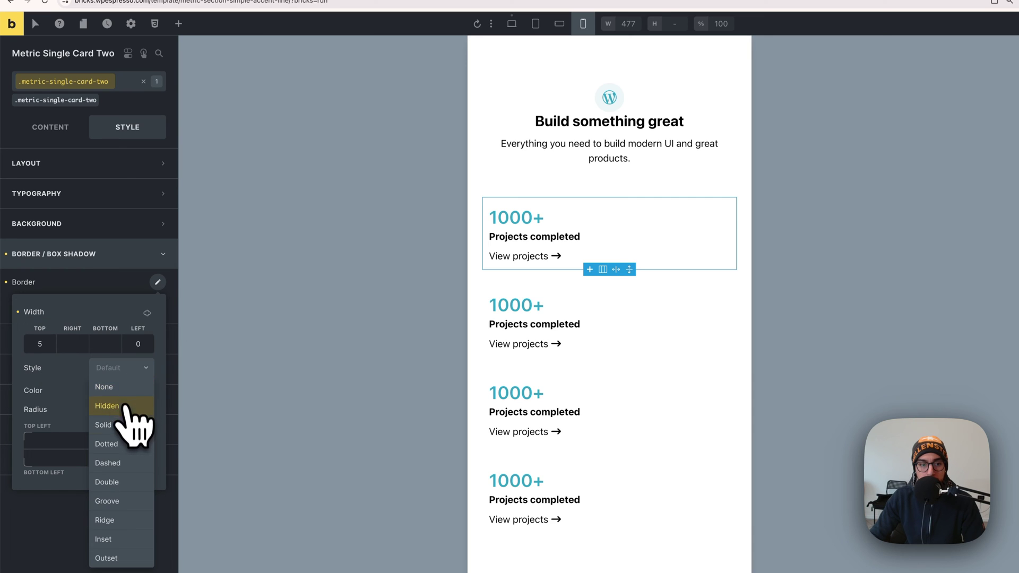
{"action": "left_click", "coordinate": [126, 425]}
{"action": "left_click", "coordinate": [146, 391]}
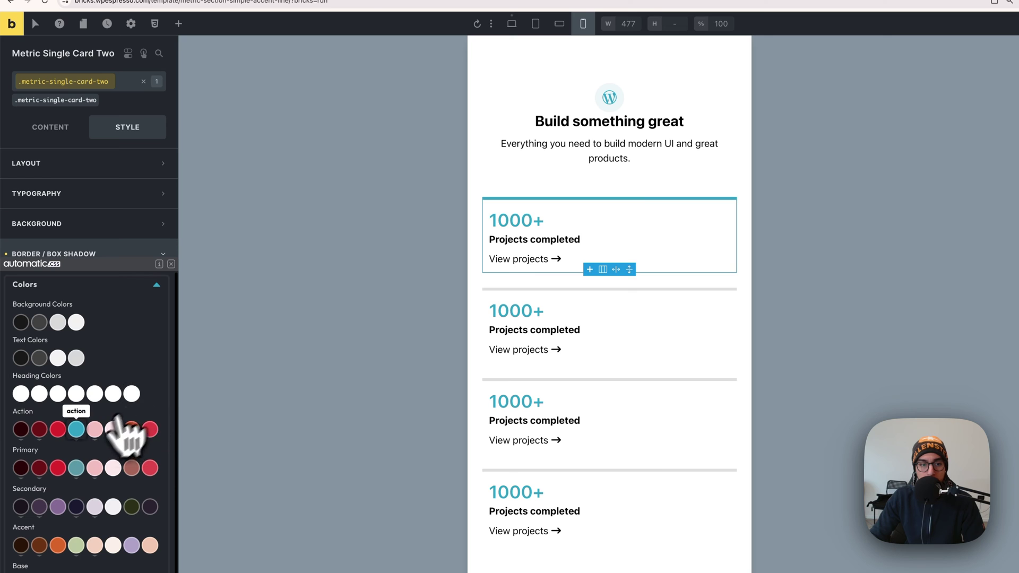
{"action": "left_click", "coordinate": [78, 429]}
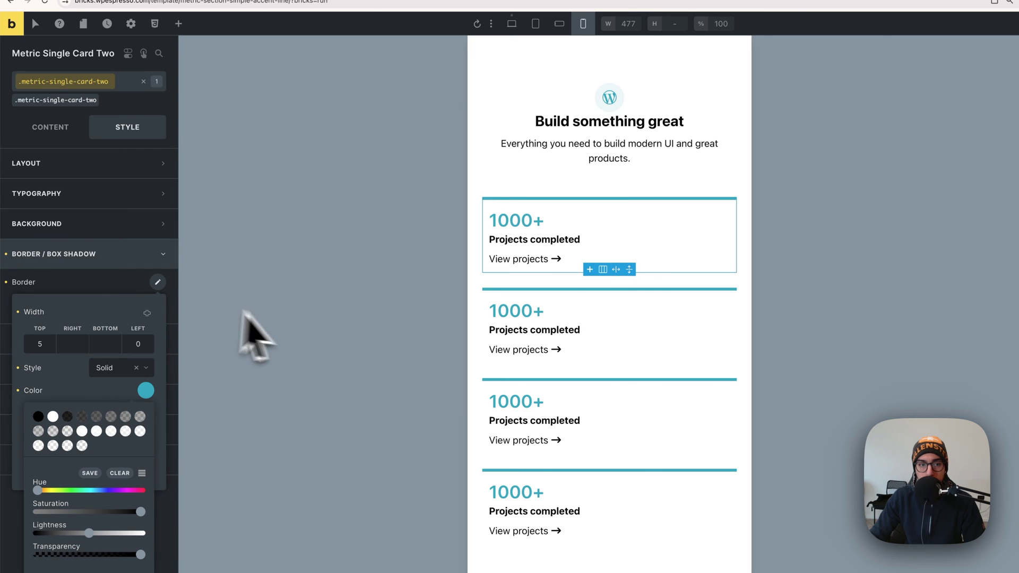
{"action": "left_click", "coordinate": [154, 286]}
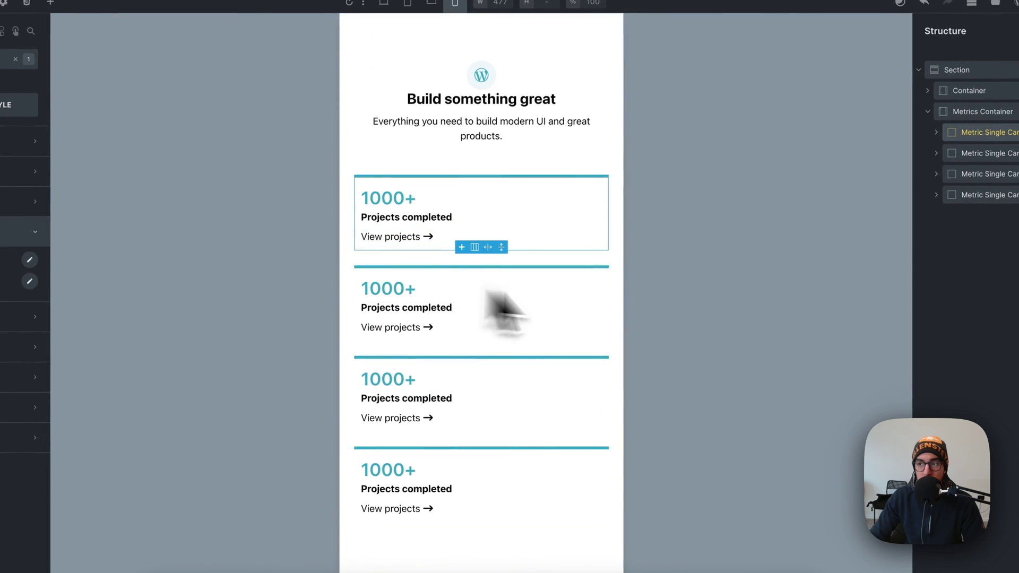
Set the Metrics Container's gap to 0 at the mobile portrait breakpoint.
{"action": "left_click", "coordinate": [974, 115]}
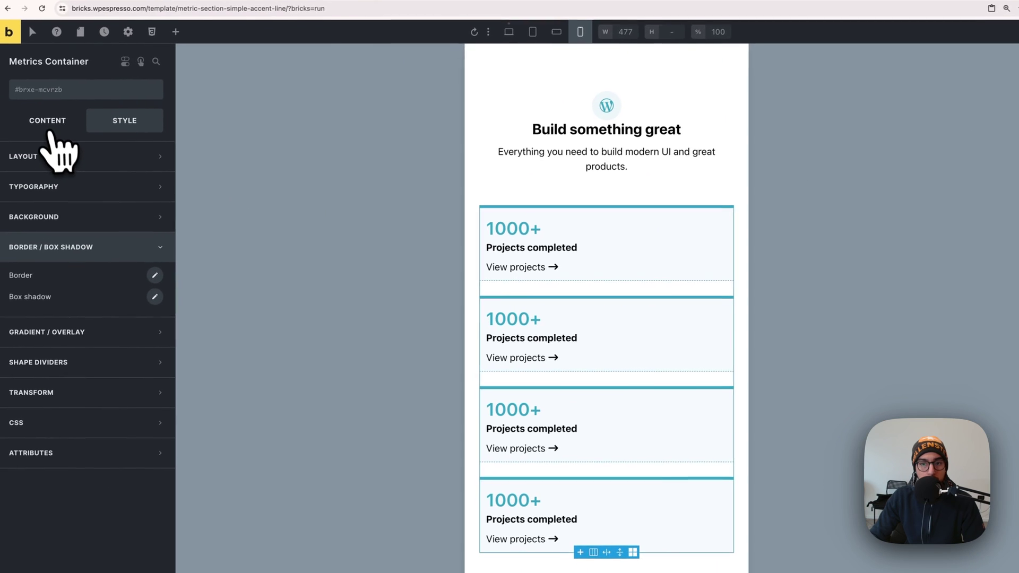
{"action": "left_click", "coordinate": [51, 118]}
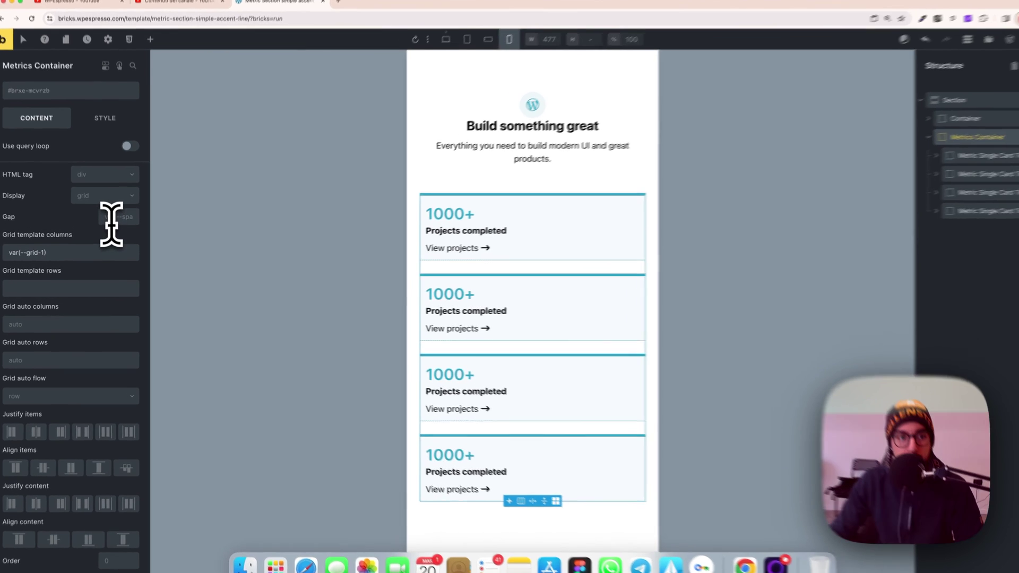
{"action": "left_click", "coordinate": [111, 222]}
{"action": "type", "text": "0"}
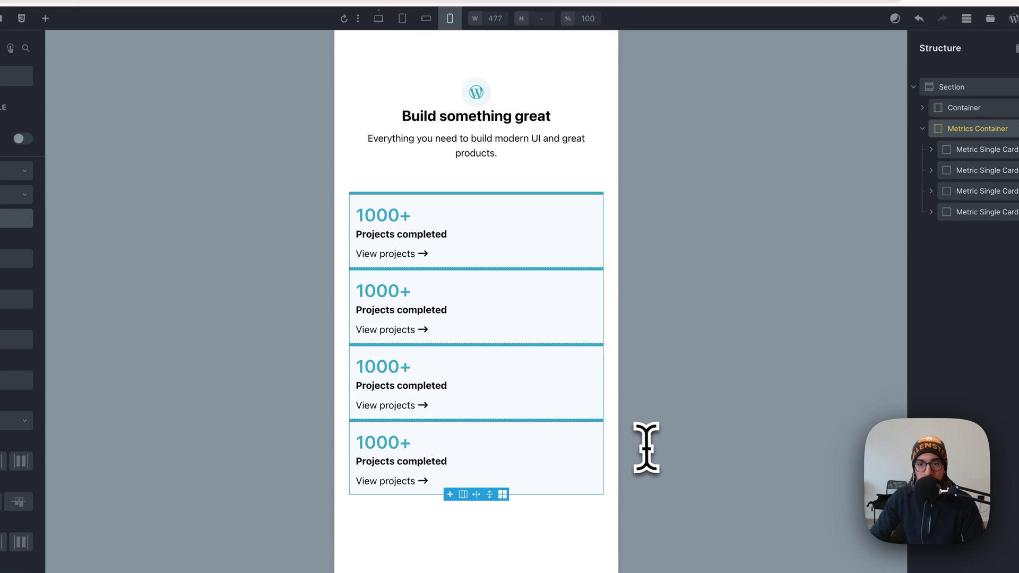
Review the section from desktop down to mobile portrait, and clear the Metrics Container's mobile portrait gap override.
{"action": "left_click", "coordinate": [378, 18]}
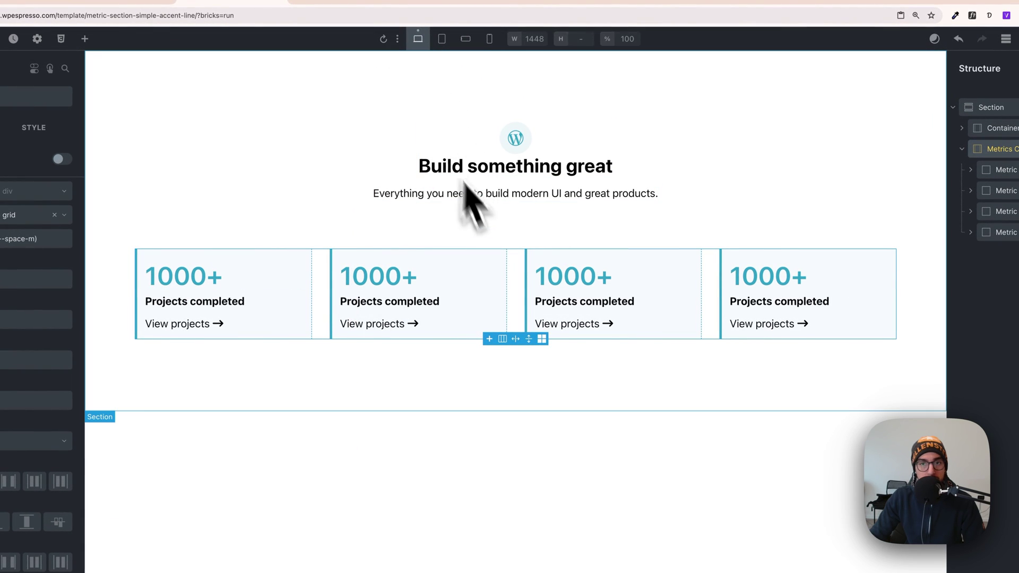
{"action": "left_click", "coordinate": [442, 39]}
{"action": "left_click", "coordinate": [466, 39]}
{"action": "left_click", "coordinate": [489, 42]}
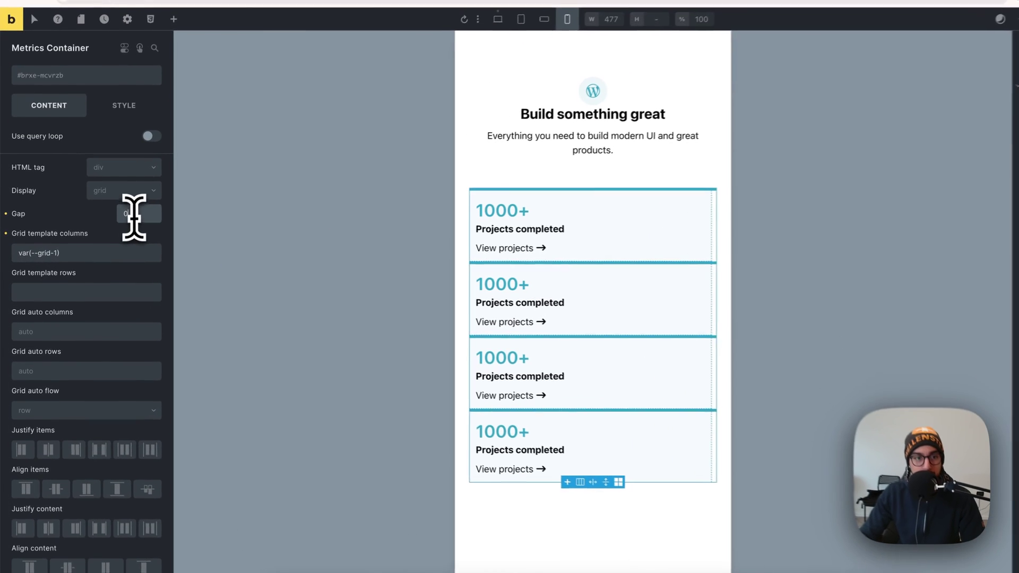
{"action": "left_click", "coordinate": [112, 222]}
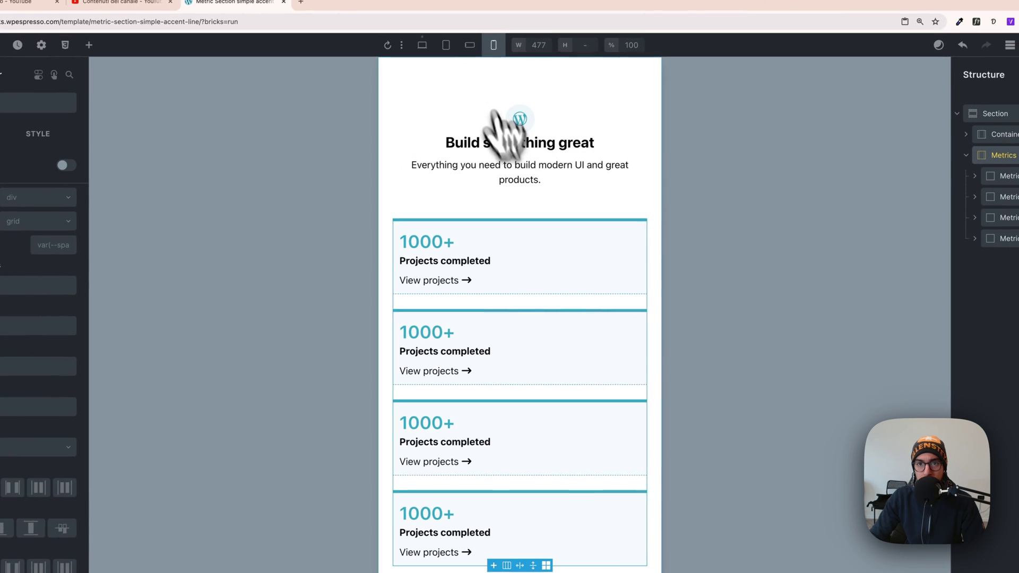
At the desktop breakpoint, give the metric-single-card-two class a very light transparent tint of the action color as its background.
{"action": "left_click", "coordinate": [512, 12]}
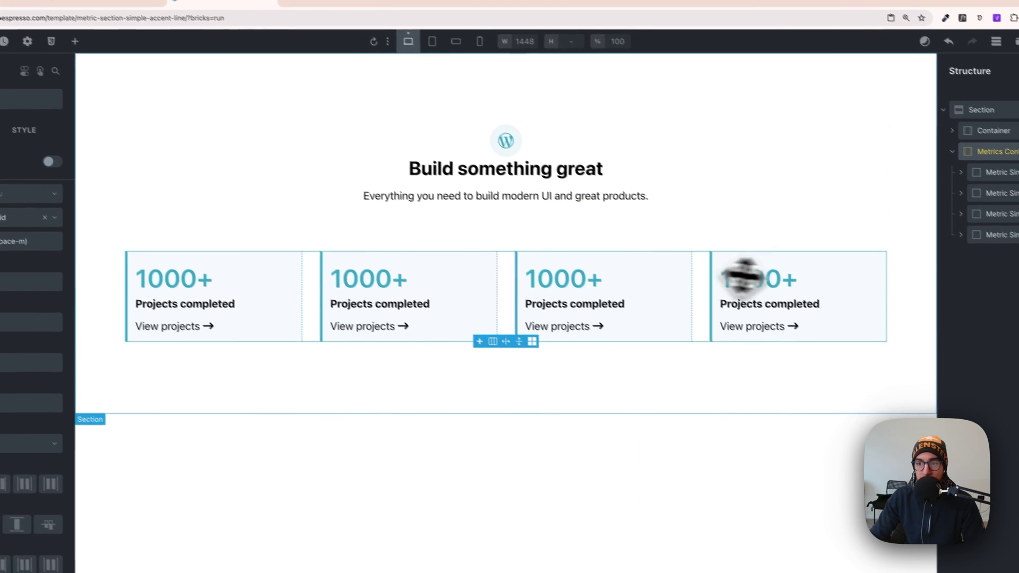
{"action": "left_click", "coordinate": [1008, 160]}
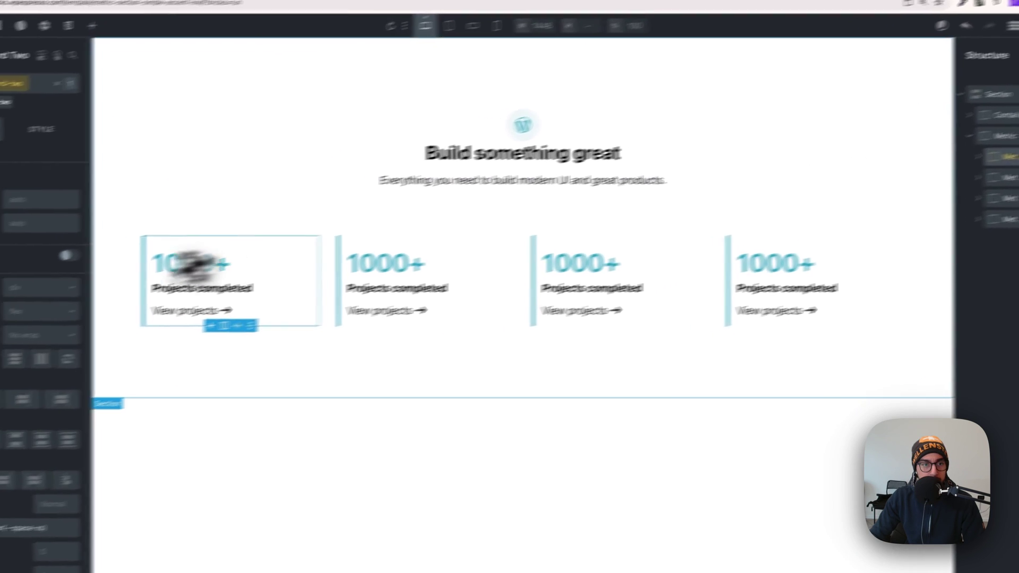
{"action": "left_click", "coordinate": [127, 112]}
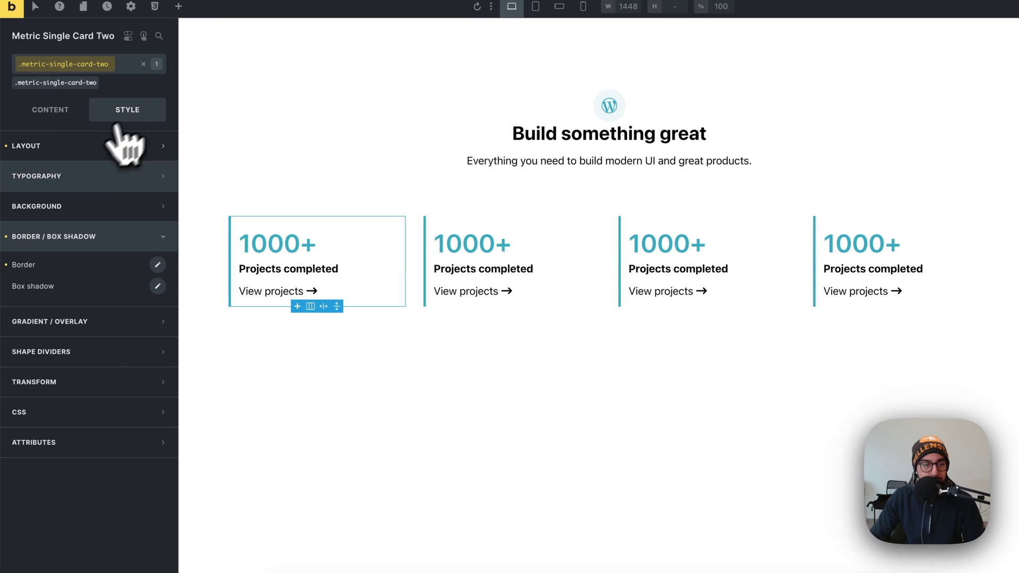
{"action": "left_click", "coordinate": [76, 208]}
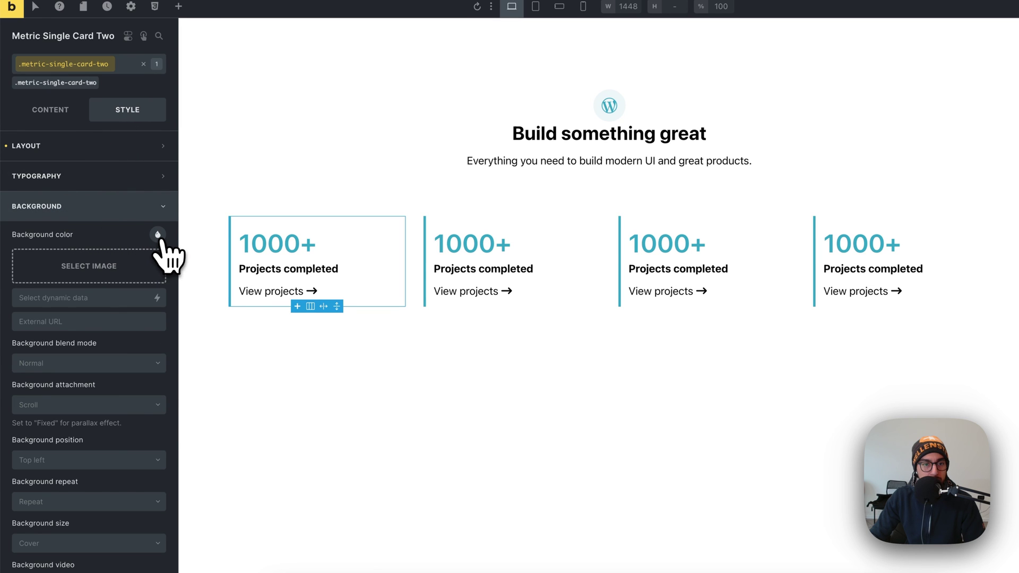
{"action": "left_click", "coordinate": [158, 234]}
{"action": "left_click", "coordinate": [79, 412]}
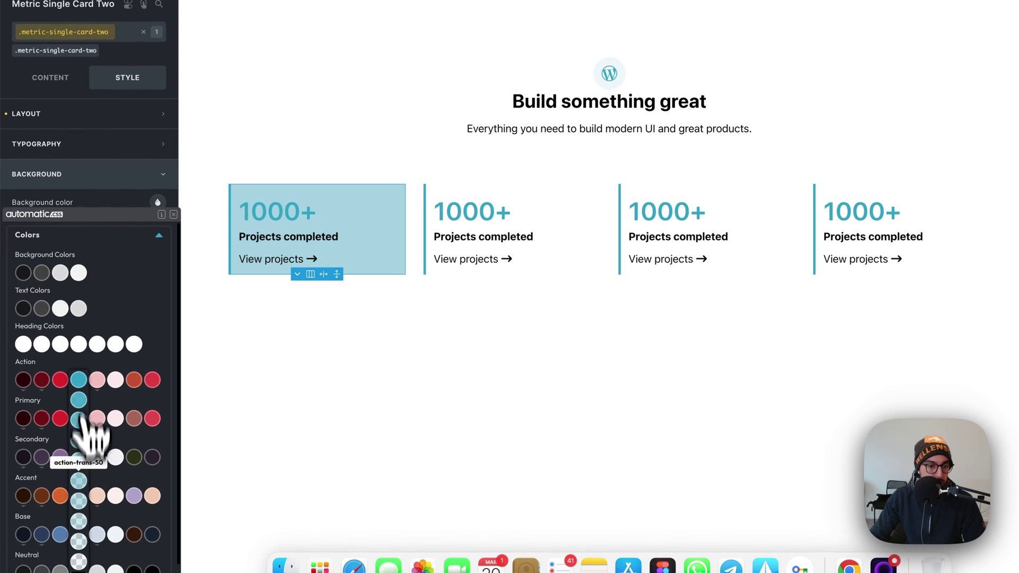
{"action": "left_click", "coordinate": [79, 536]}
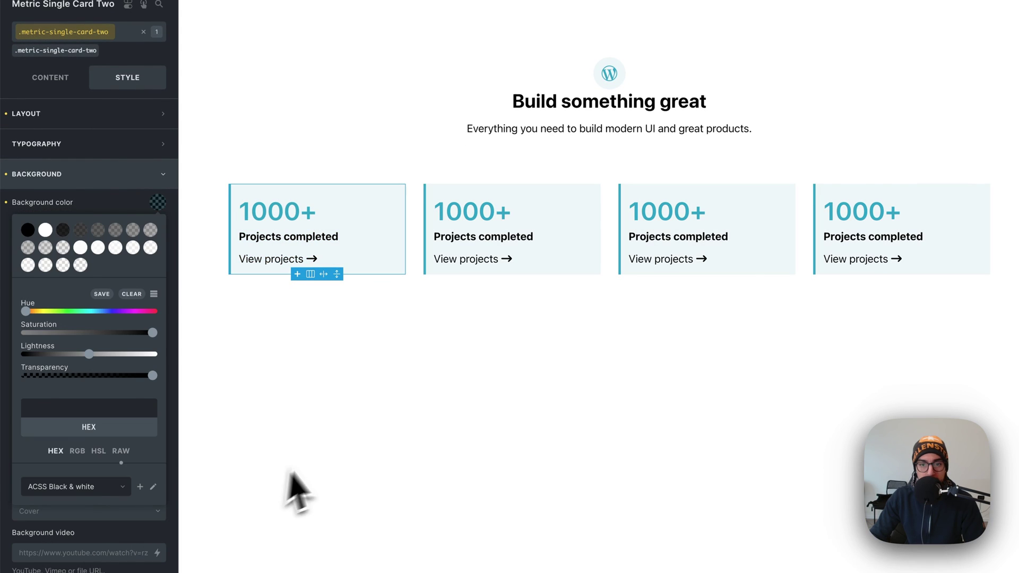
{"action": "left_click", "coordinate": [324, 470]}
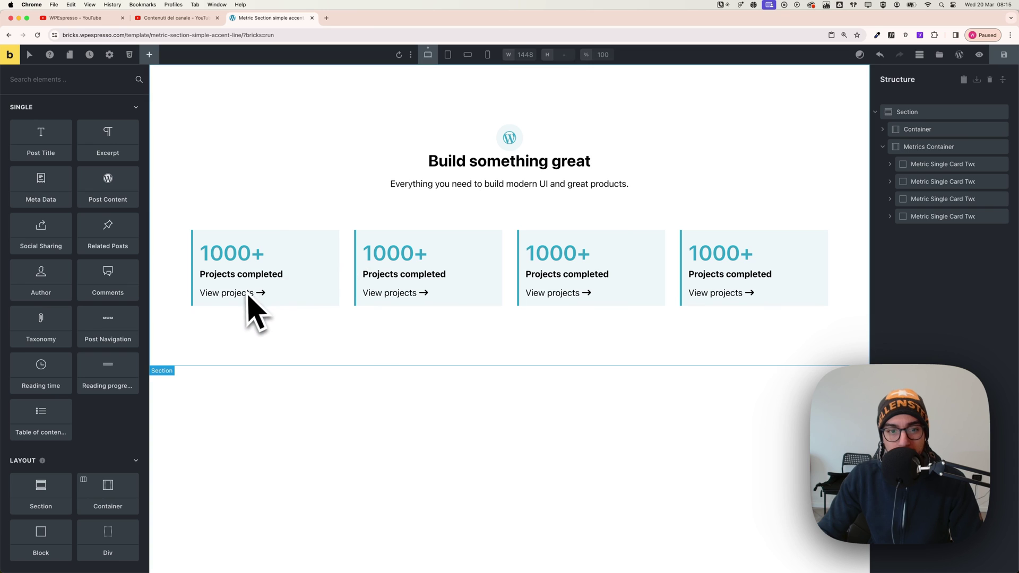
Preview the tinted metric cards at tablet portrait, mobile landscape and mobile portrait, and return to the desktop breakpoint.
{"action": "left_click", "coordinate": [447, 54]}
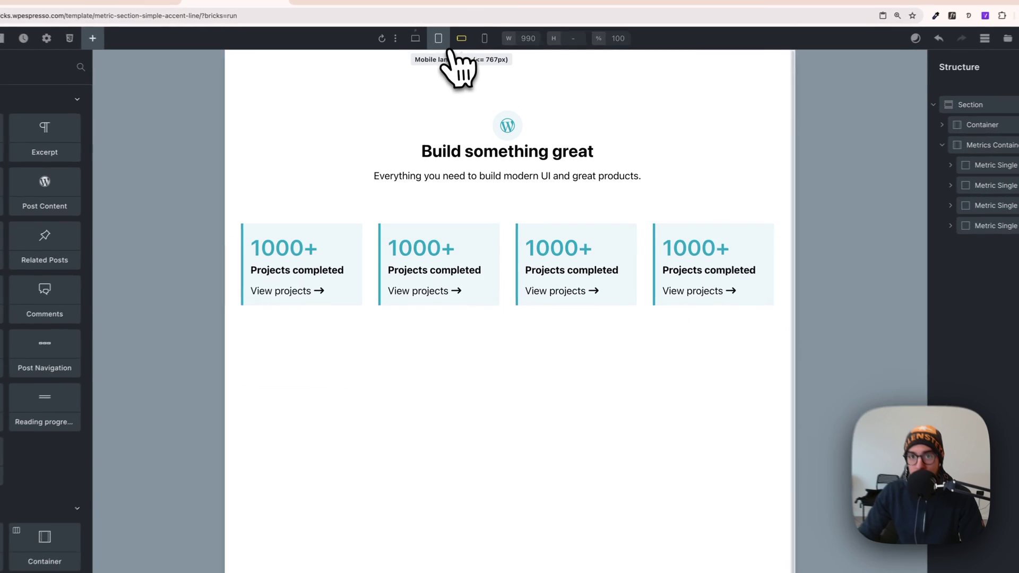
{"action": "left_click", "coordinate": [468, 54]}
{"action": "left_click", "coordinate": [488, 54]}
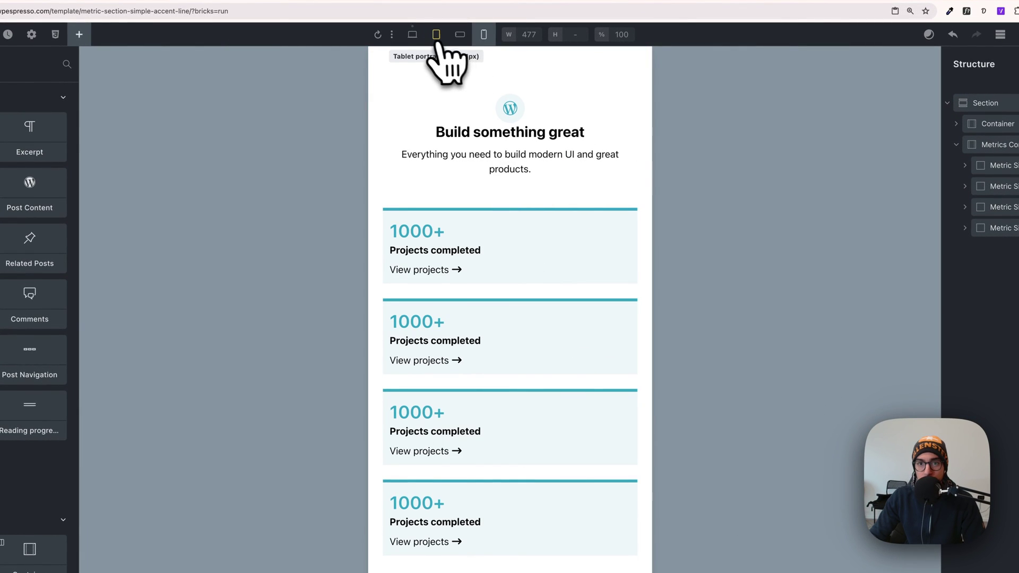
{"action": "left_click", "coordinate": [413, 34]}
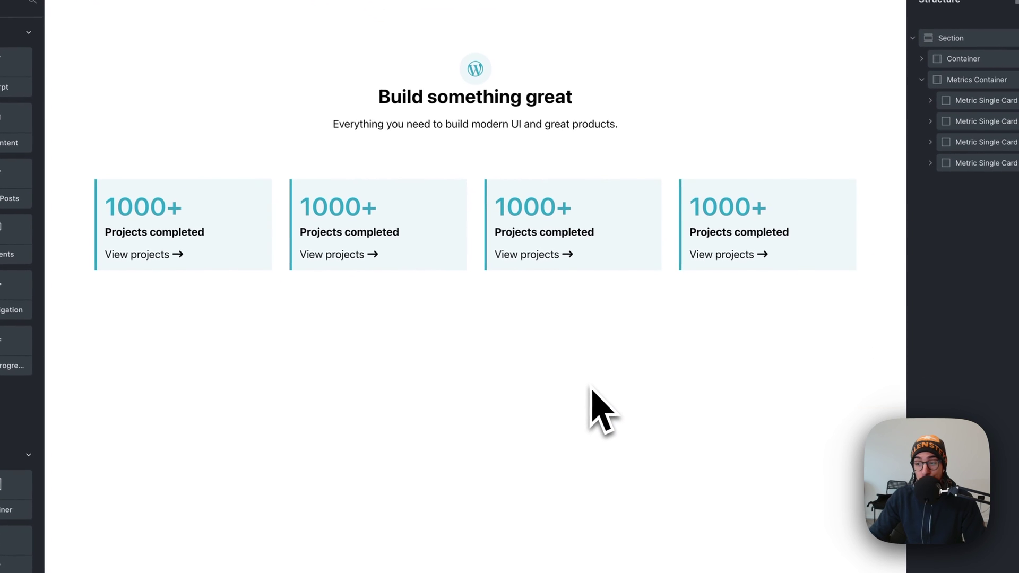